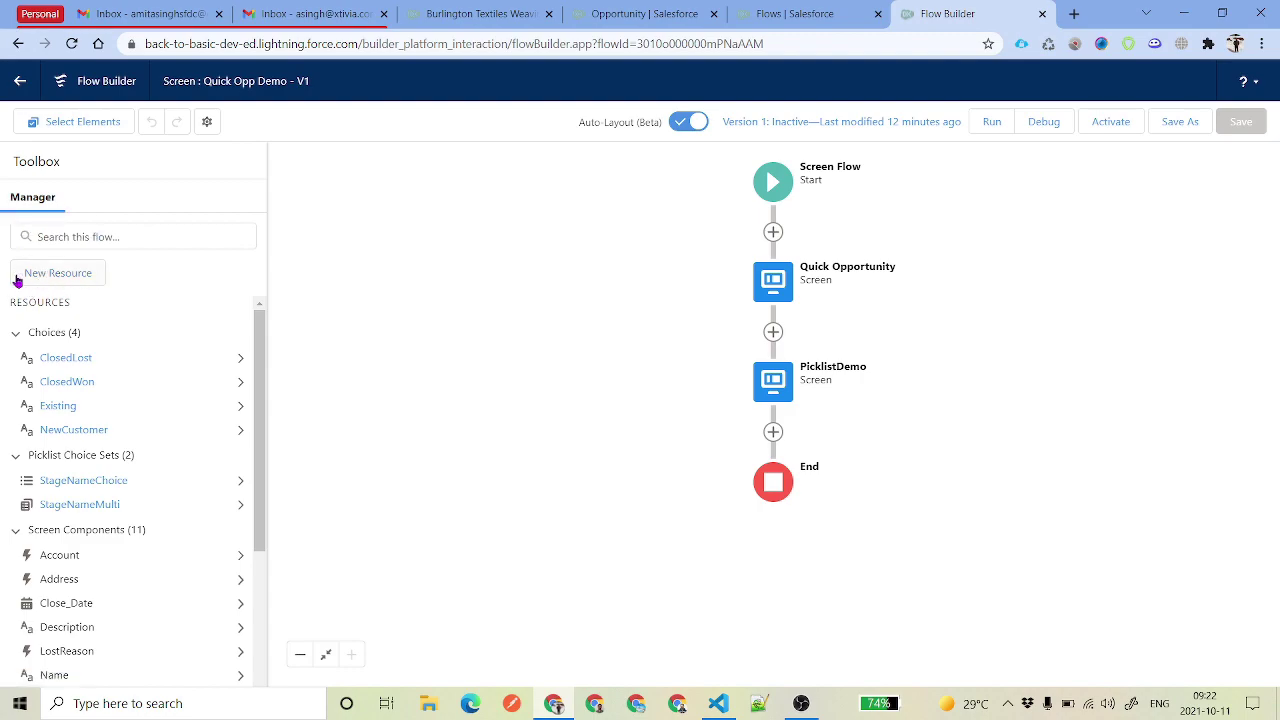
Step: Start a new flow resource and choose Formula as its resource type
click(55, 276)
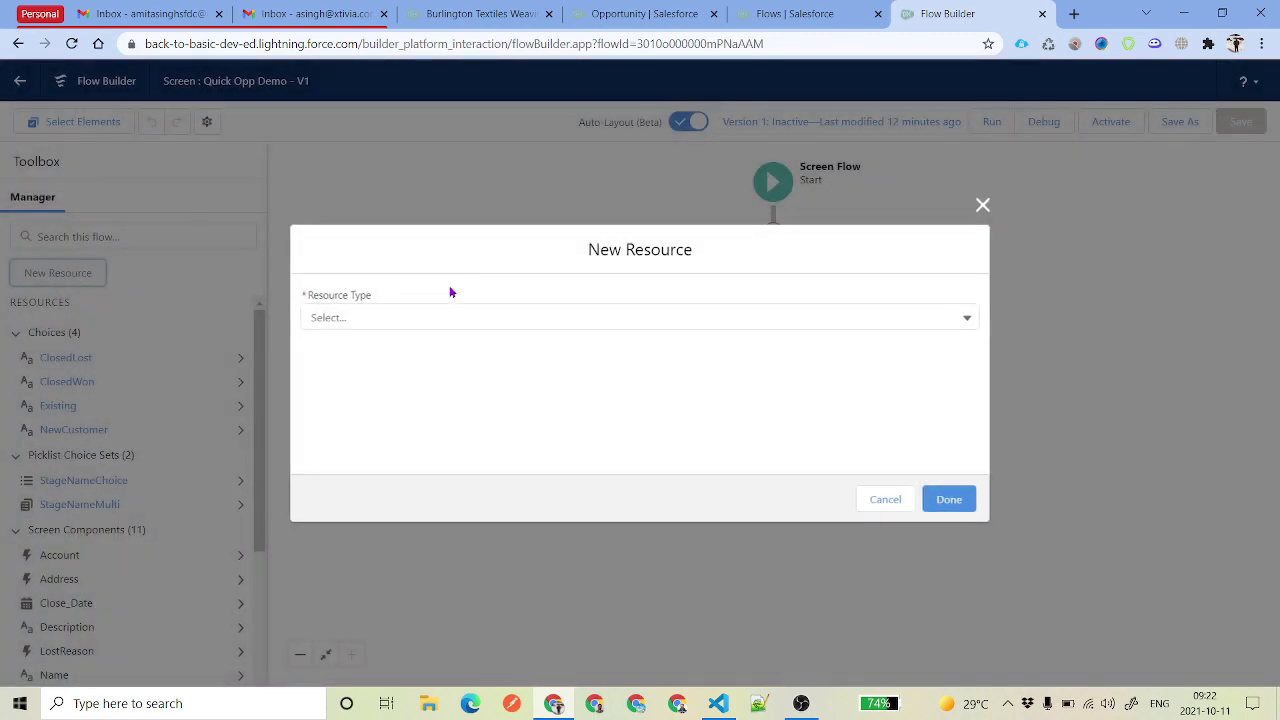
click(400, 317)
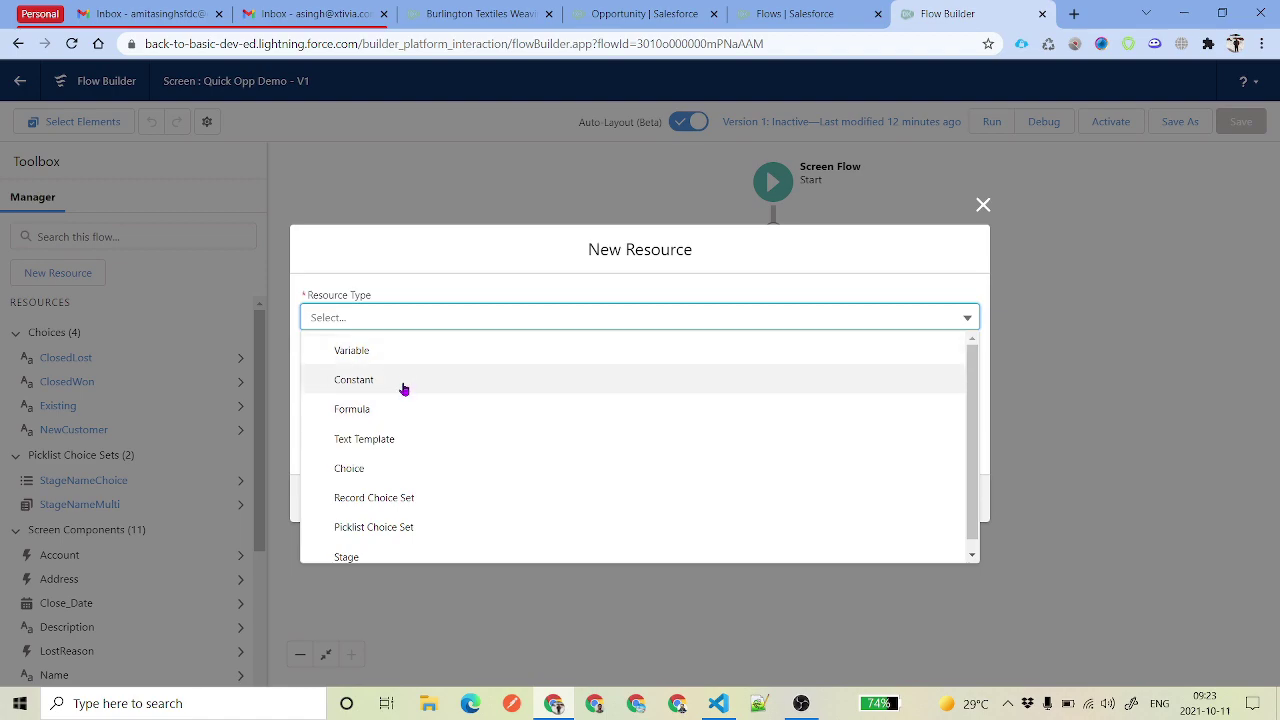
scroll(403, 386, down, 1)
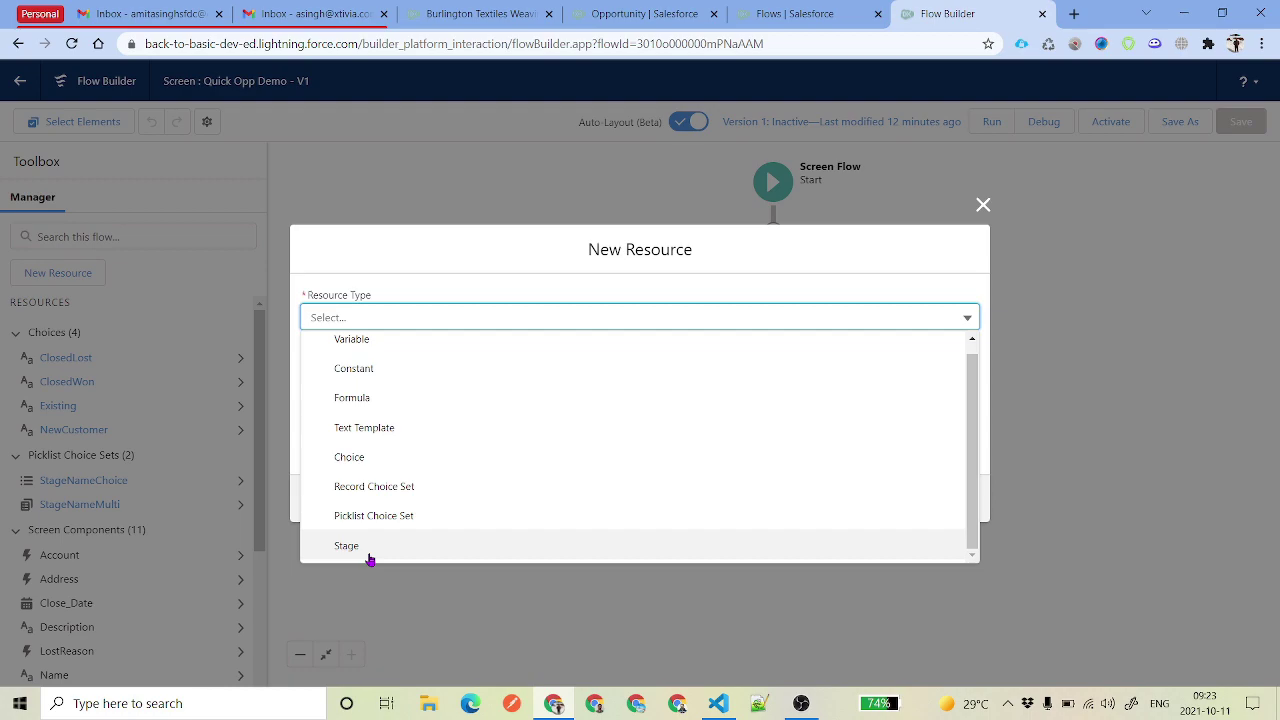
scroll(470, 405, up, 1)
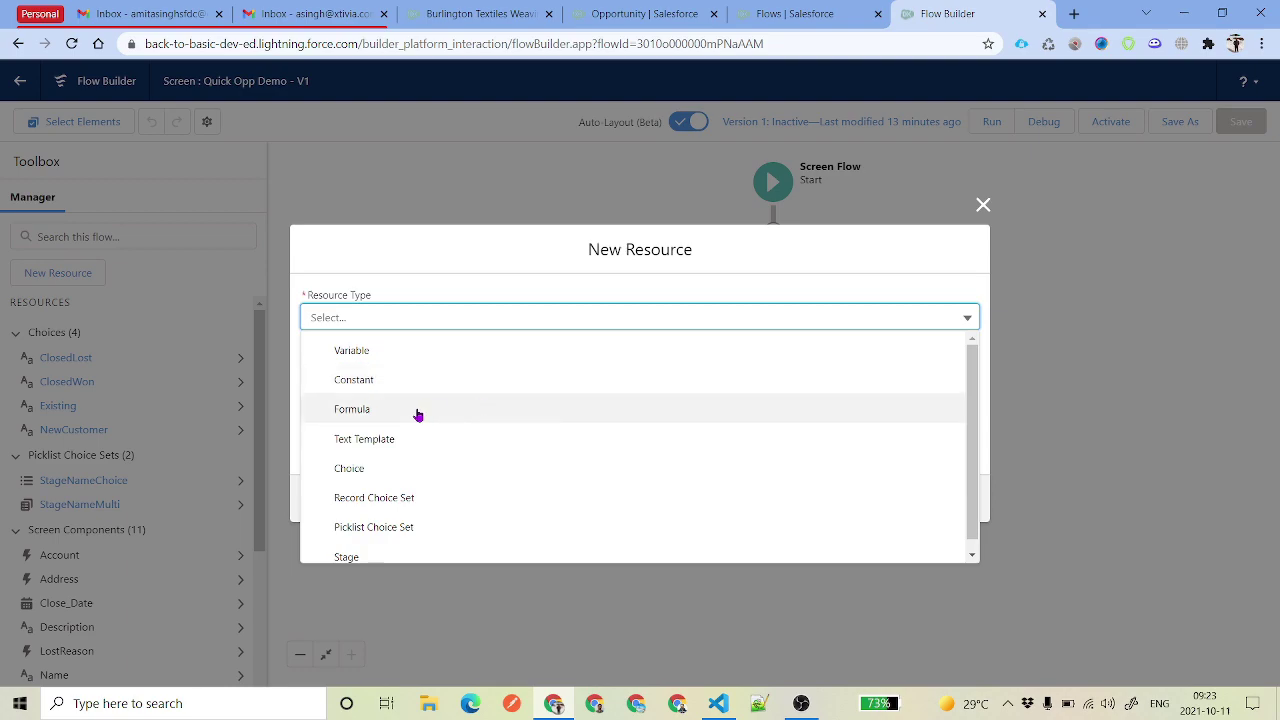
click(418, 414)
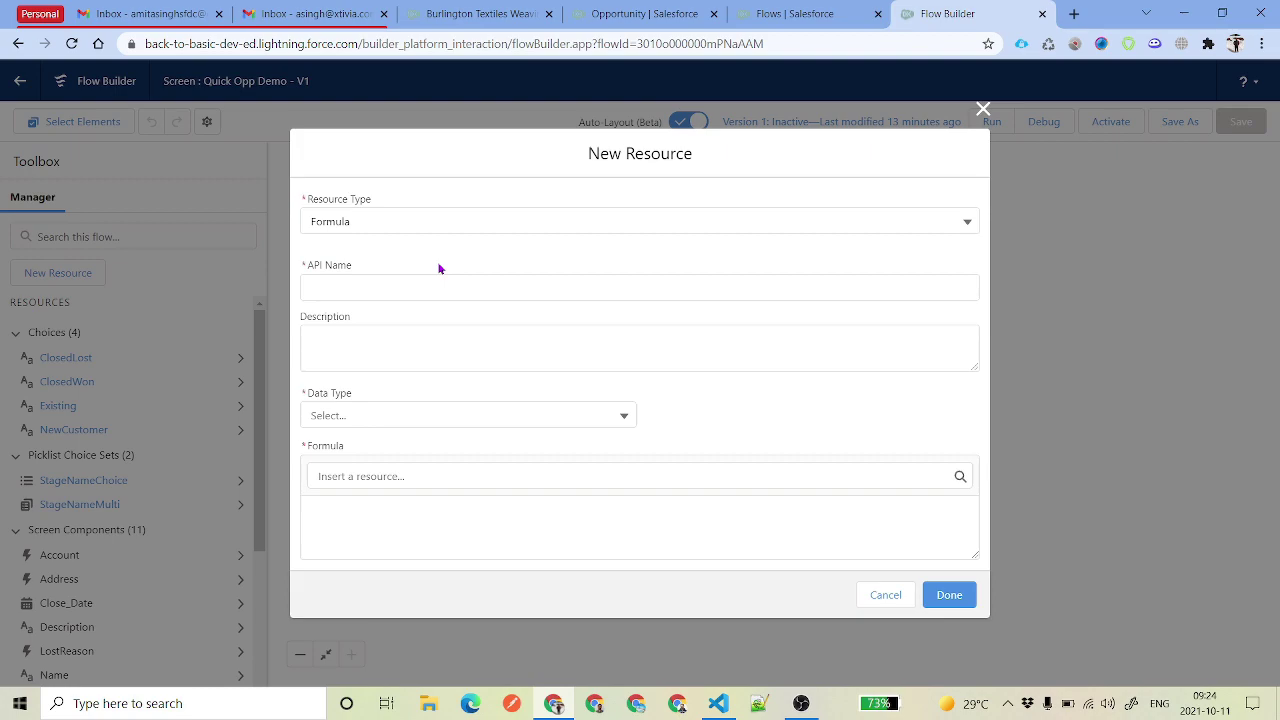
Step: Name the formula resource todayMinus2 and set its data type to Date
click(396, 289)
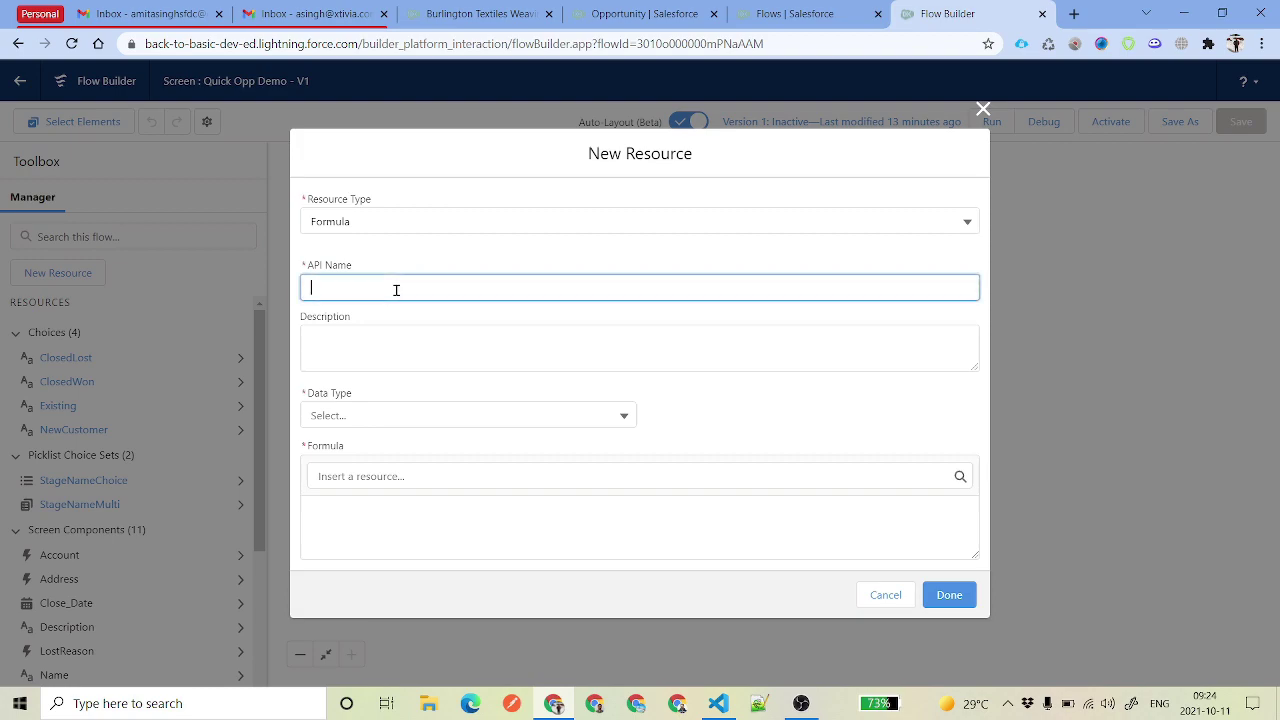
text(todayMinus3)
key(BackSpace)
text(2)
drag(414, 287, 253, 300)
click(402, 287)
drag(425, 288, 256, 302)
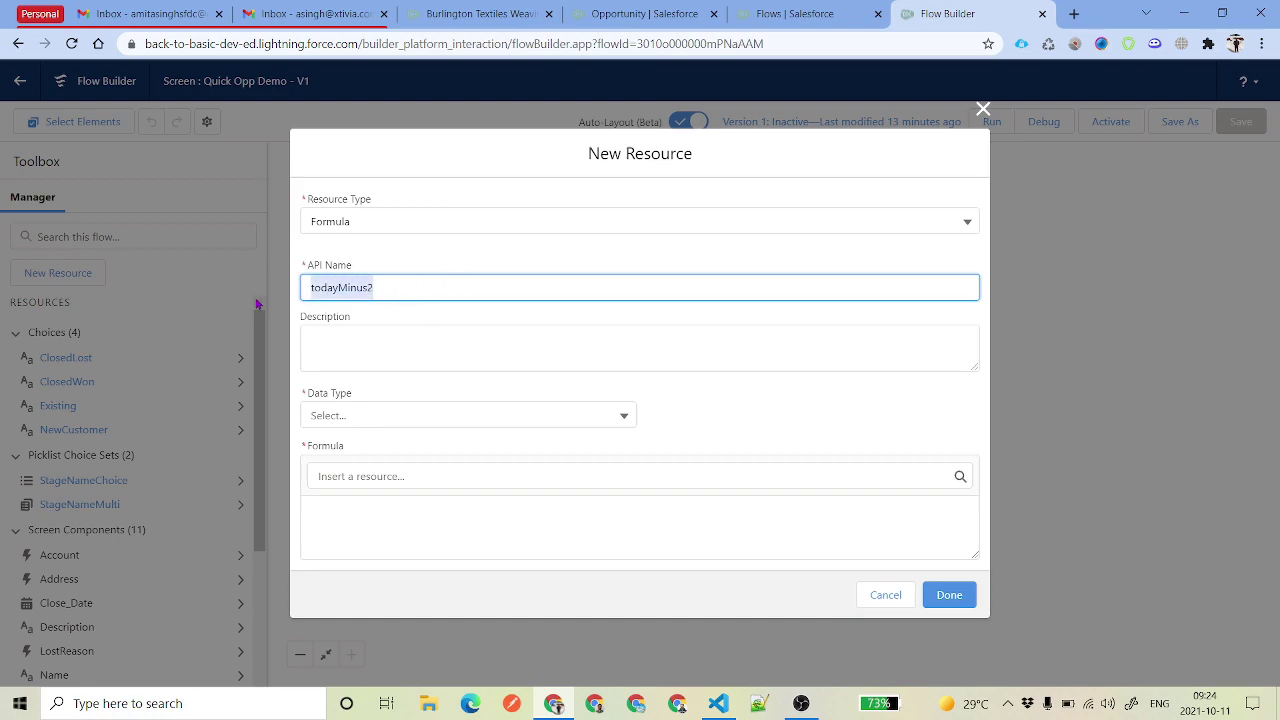
click(414, 416)
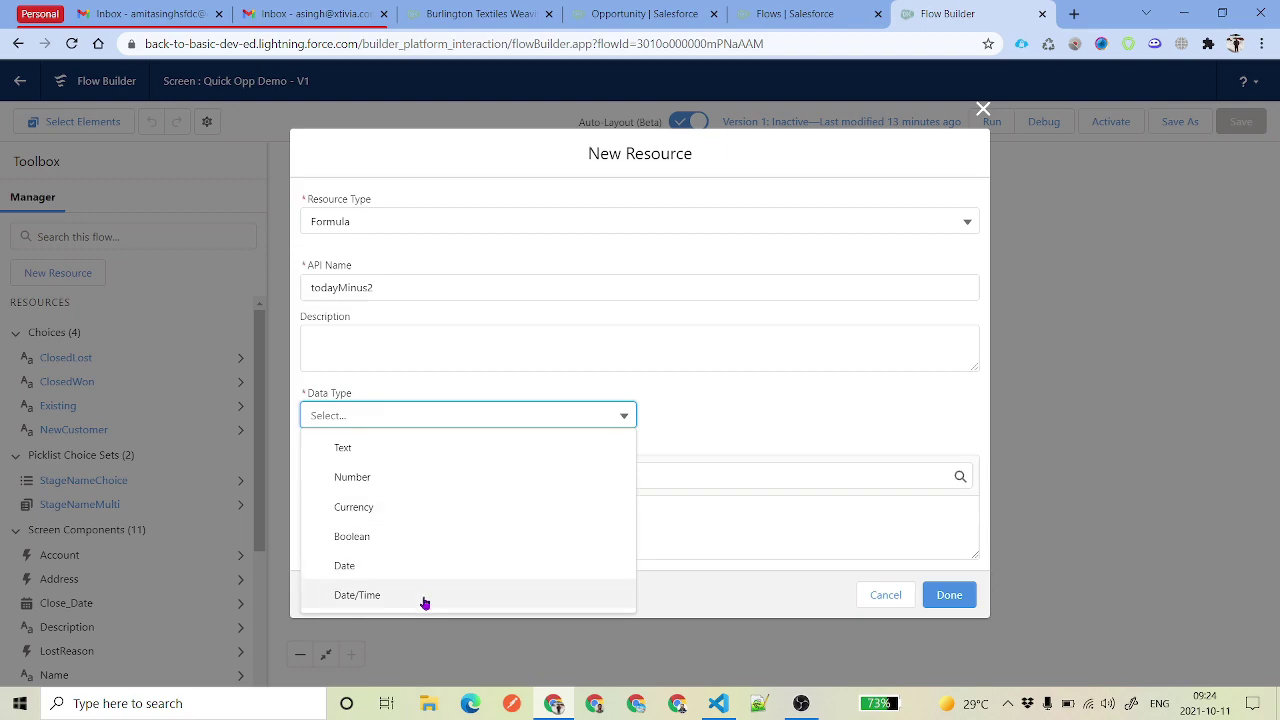
click(399, 576)
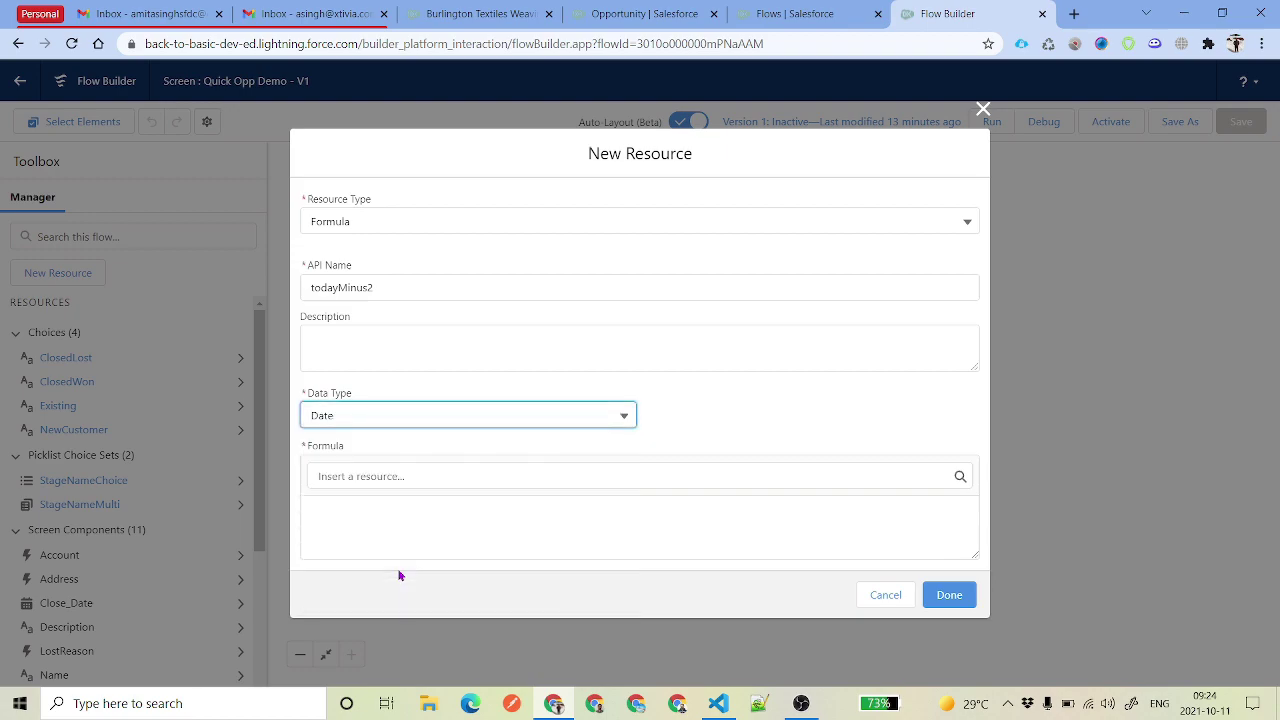
Step: Set the formula expression to {!$Flow.CurrentDate} - 2
click(482, 544)
drag(397, 287, 291, 280)
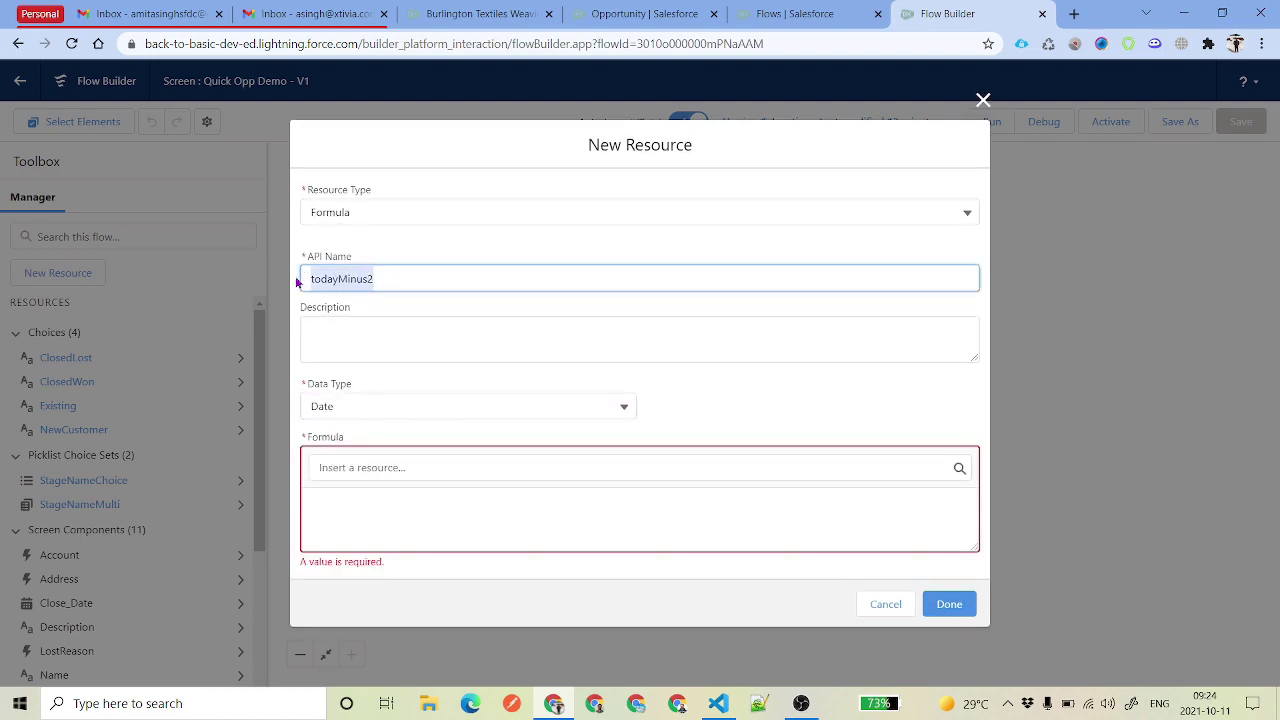
click(463, 458)
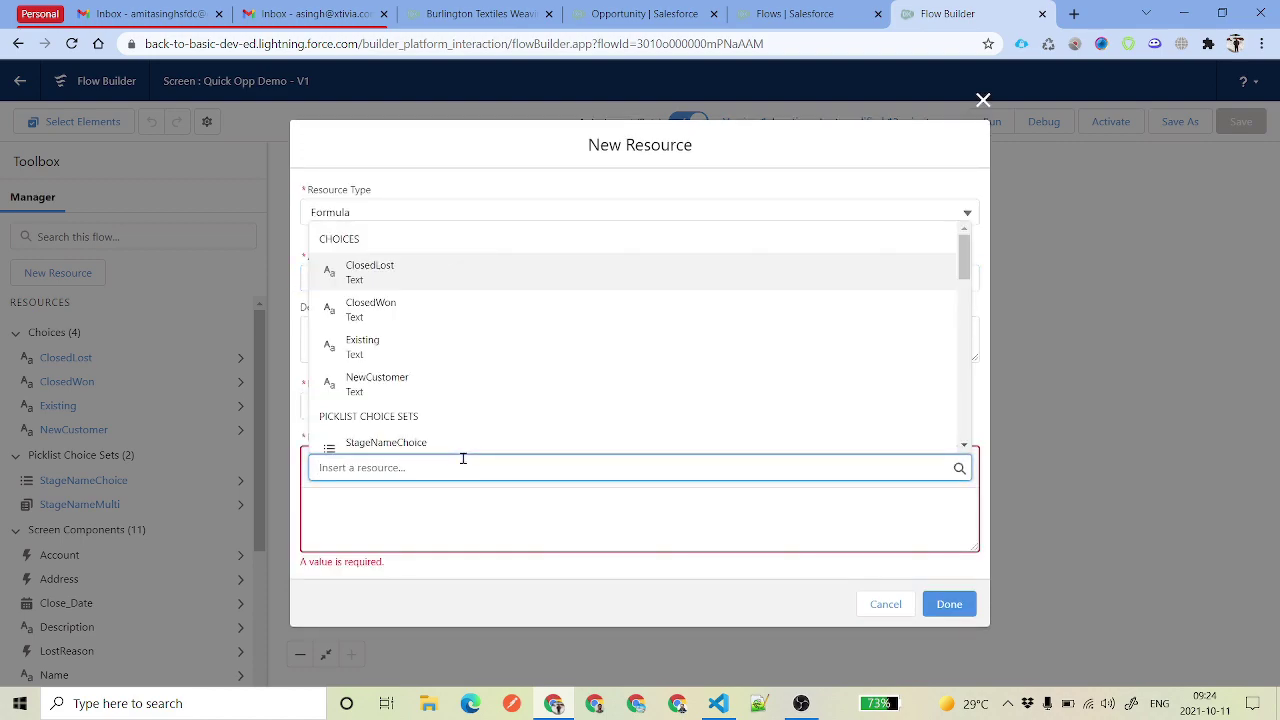
text(Flo)
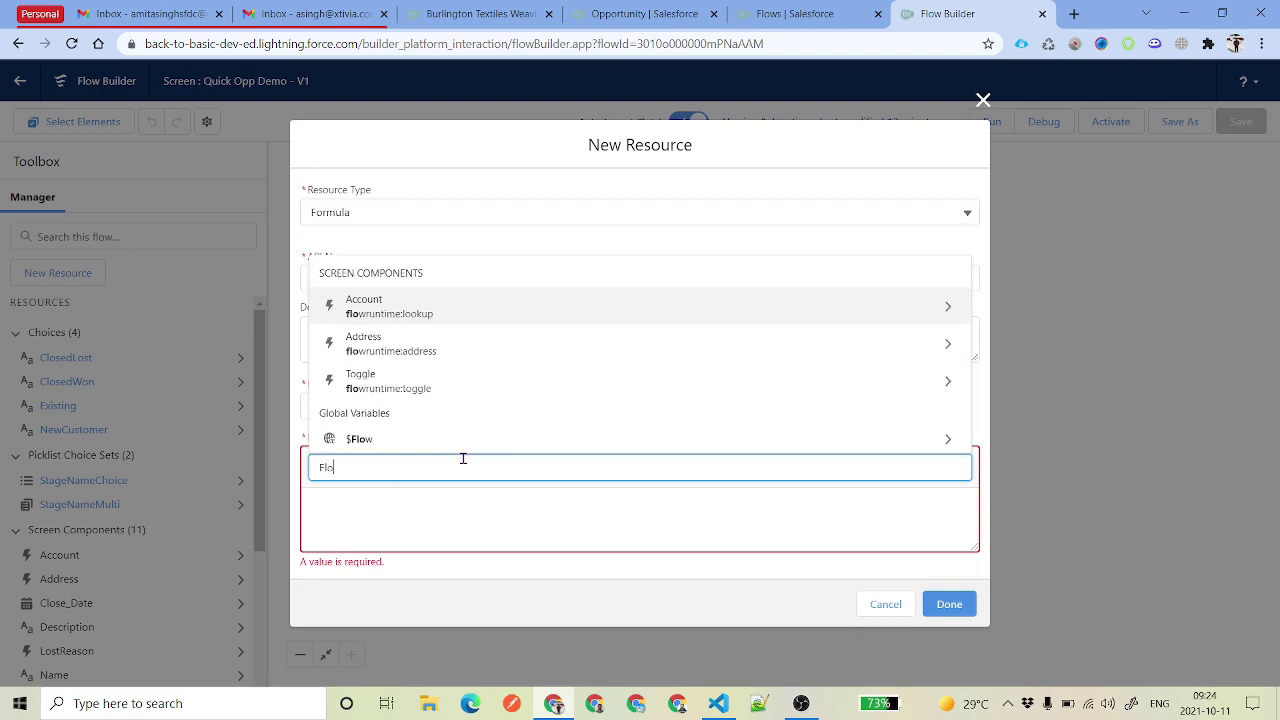
click(955, 440)
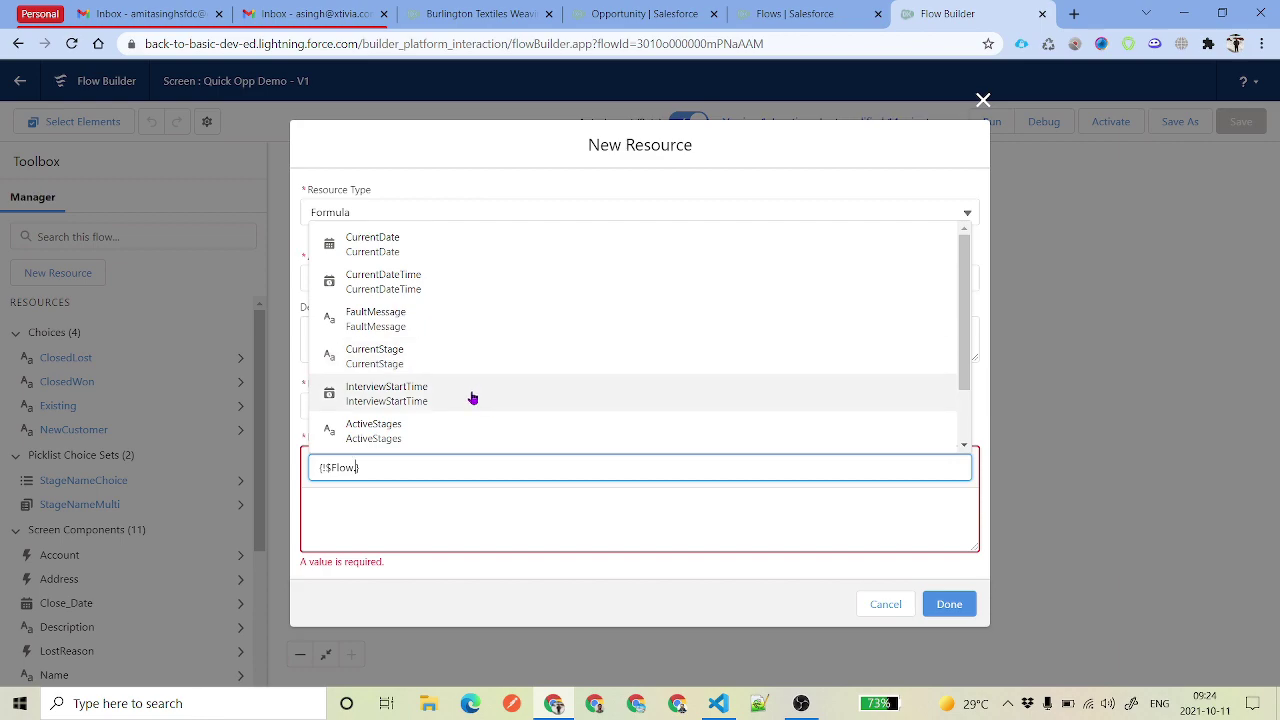
scroll(473, 398, down, 1)
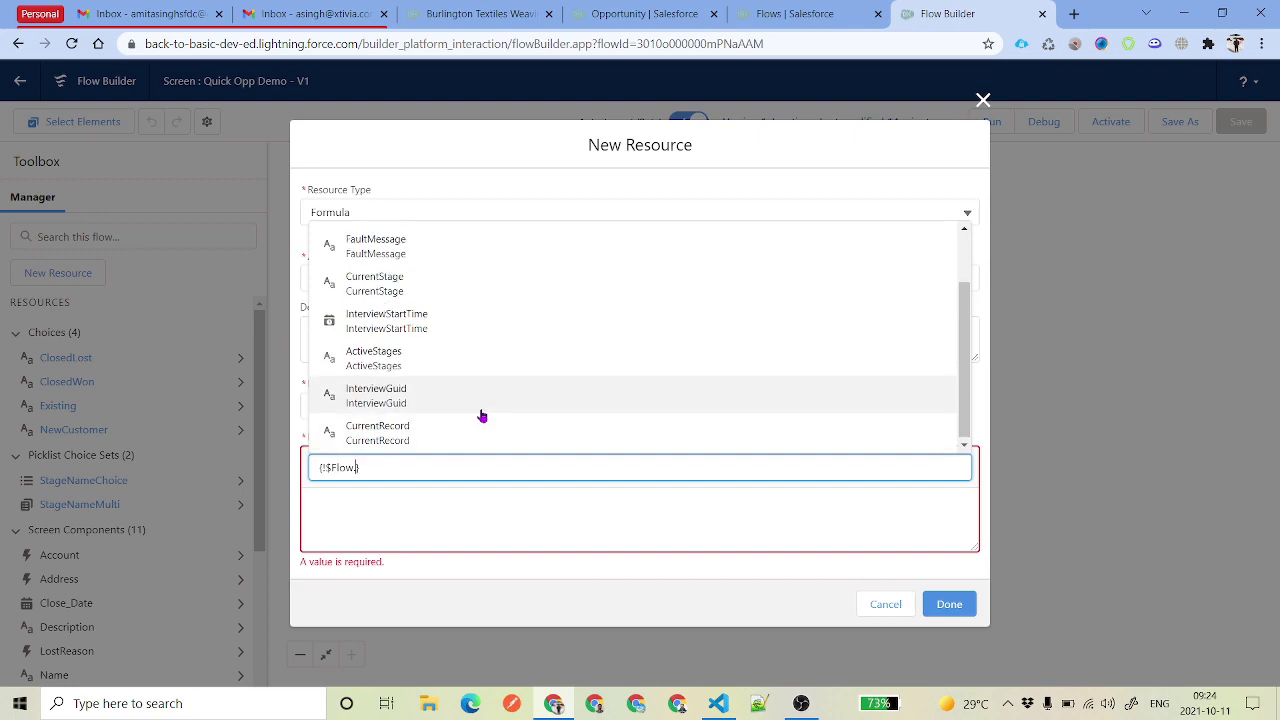
scroll(434, 320, up, 1)
click(443, 257)
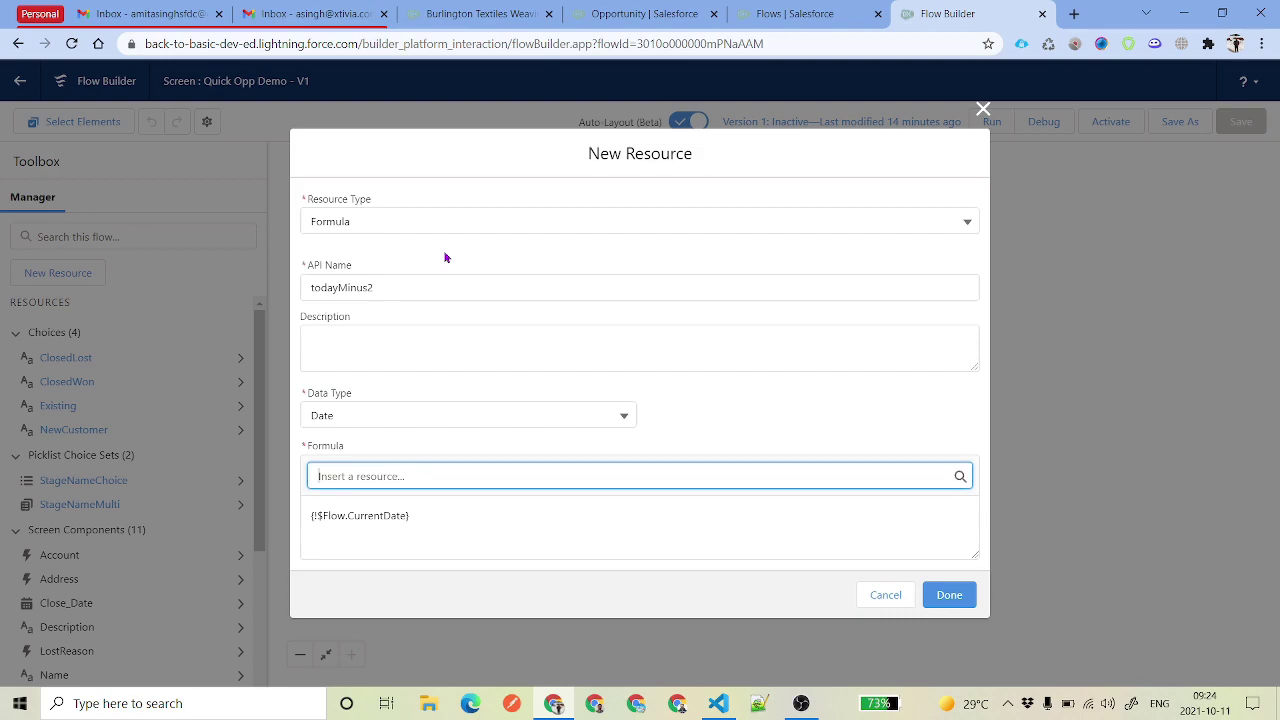
click(477, 514)
text(+2)
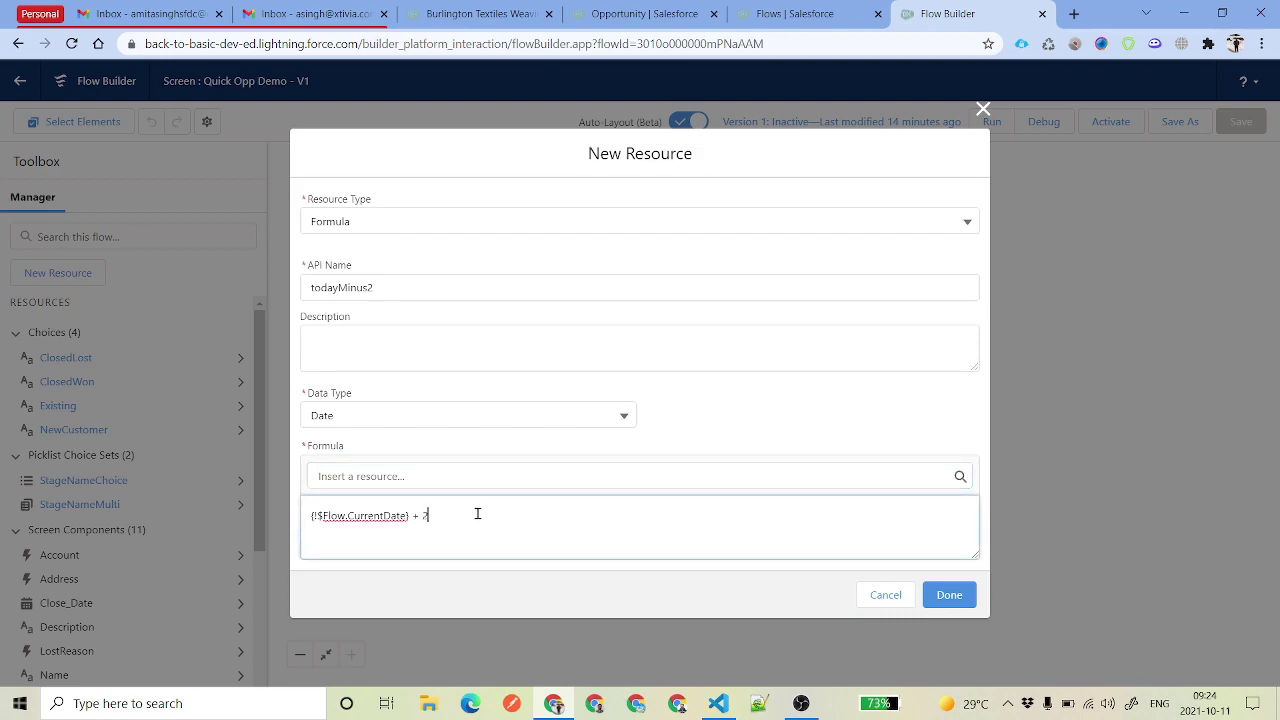
key(BackSpace)
key(BackSpace)
key(BackSpace)
key(BackSpace)
text(- 2)
key(ctrl+a)
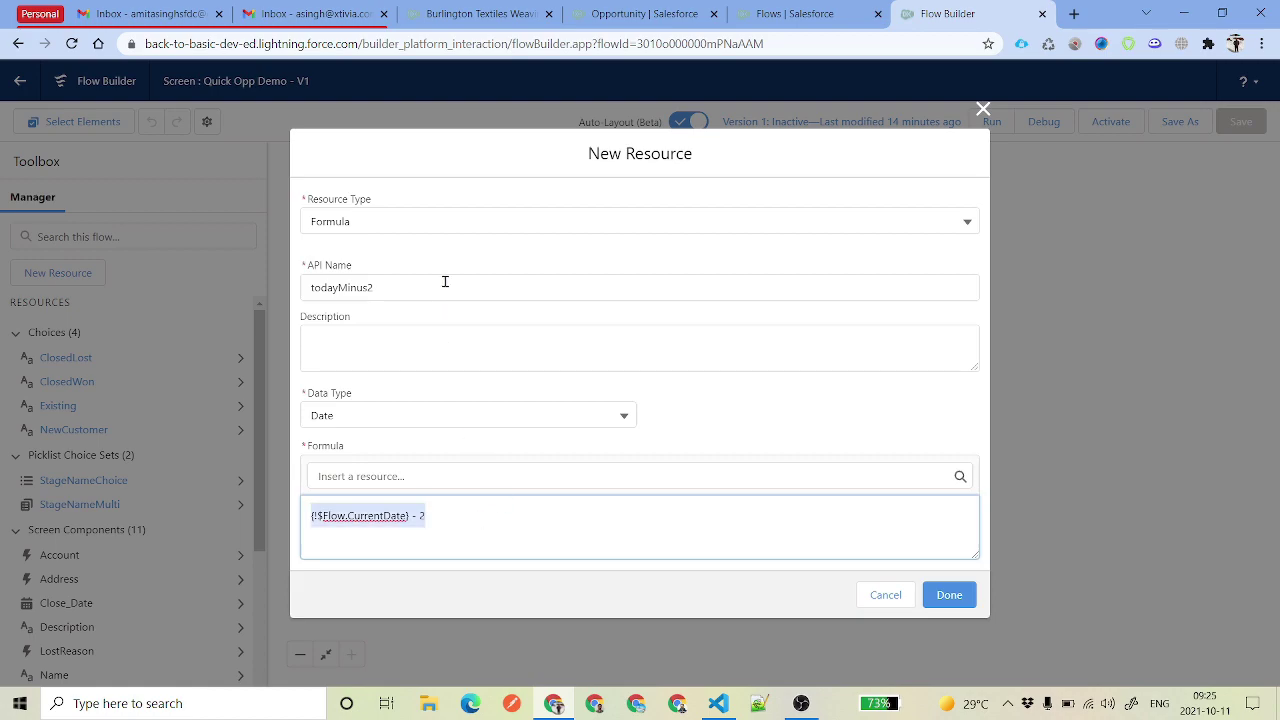
drag(430, 295, 300, 284)
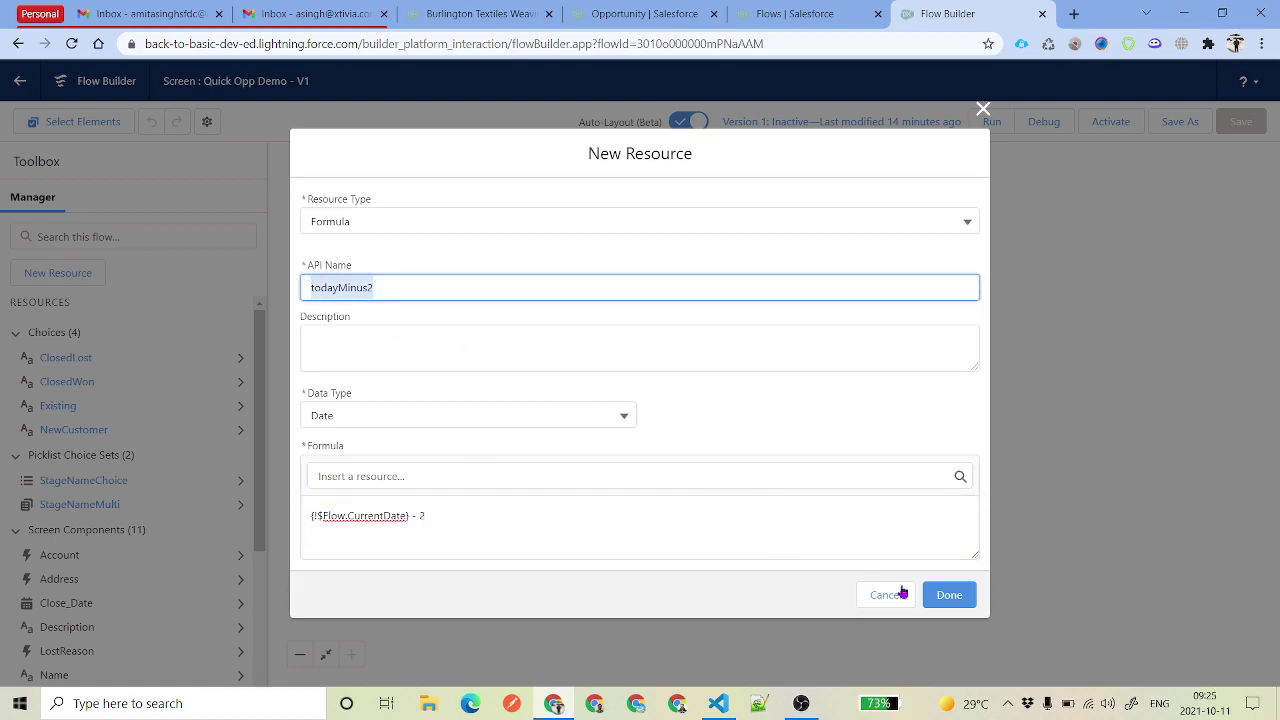
Step: Save the todayMinus2 formula, copy the org base URL, and begin another new resource
click(945, 600)
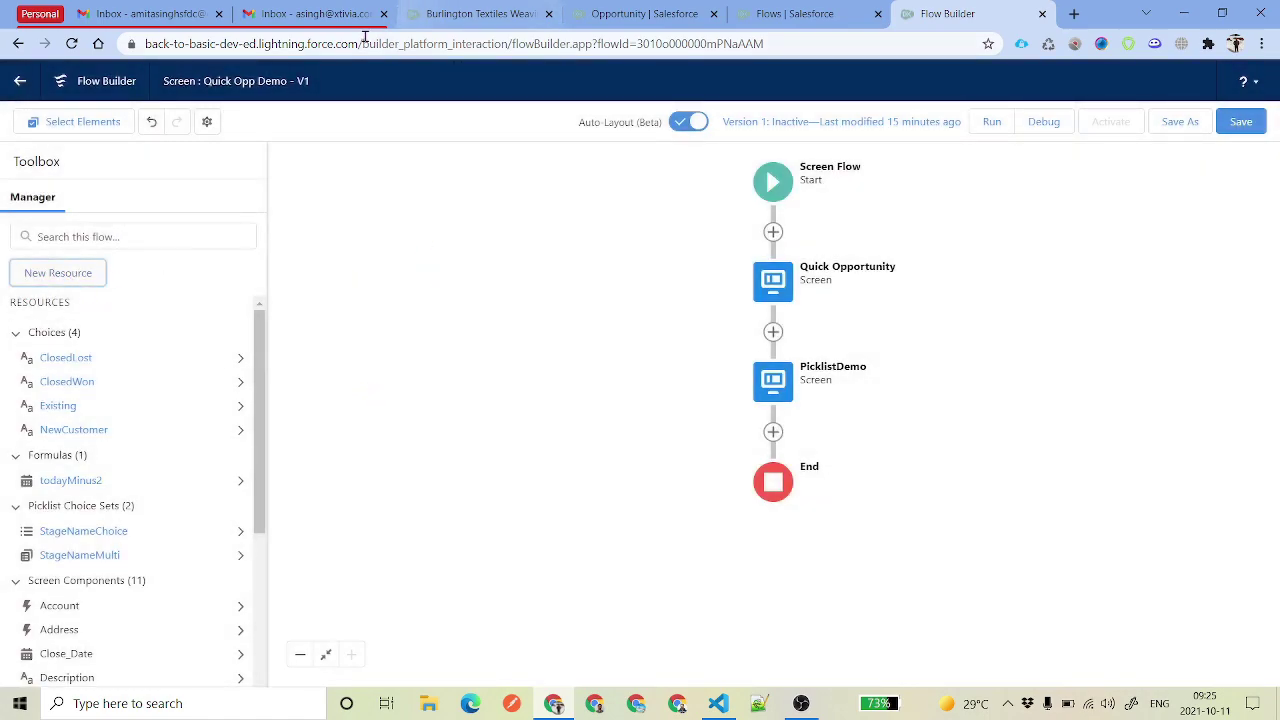
drag(362, 43, 145, 43)
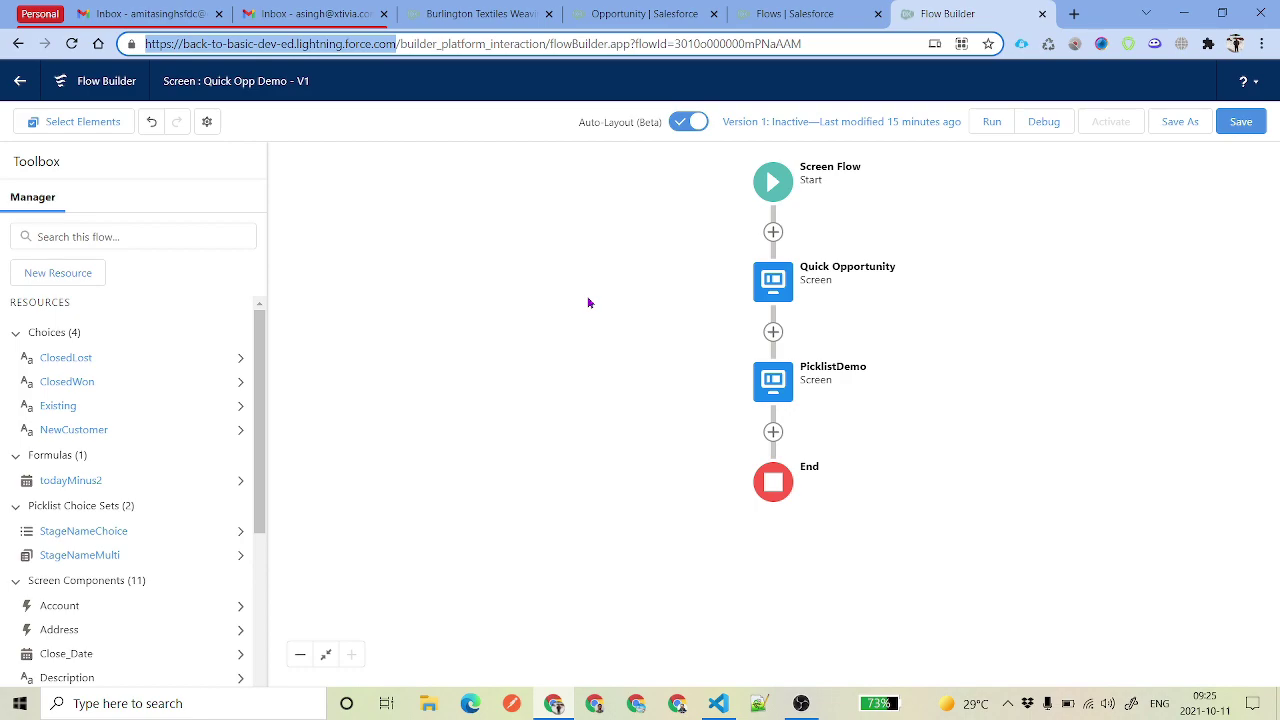
click(57, 273)
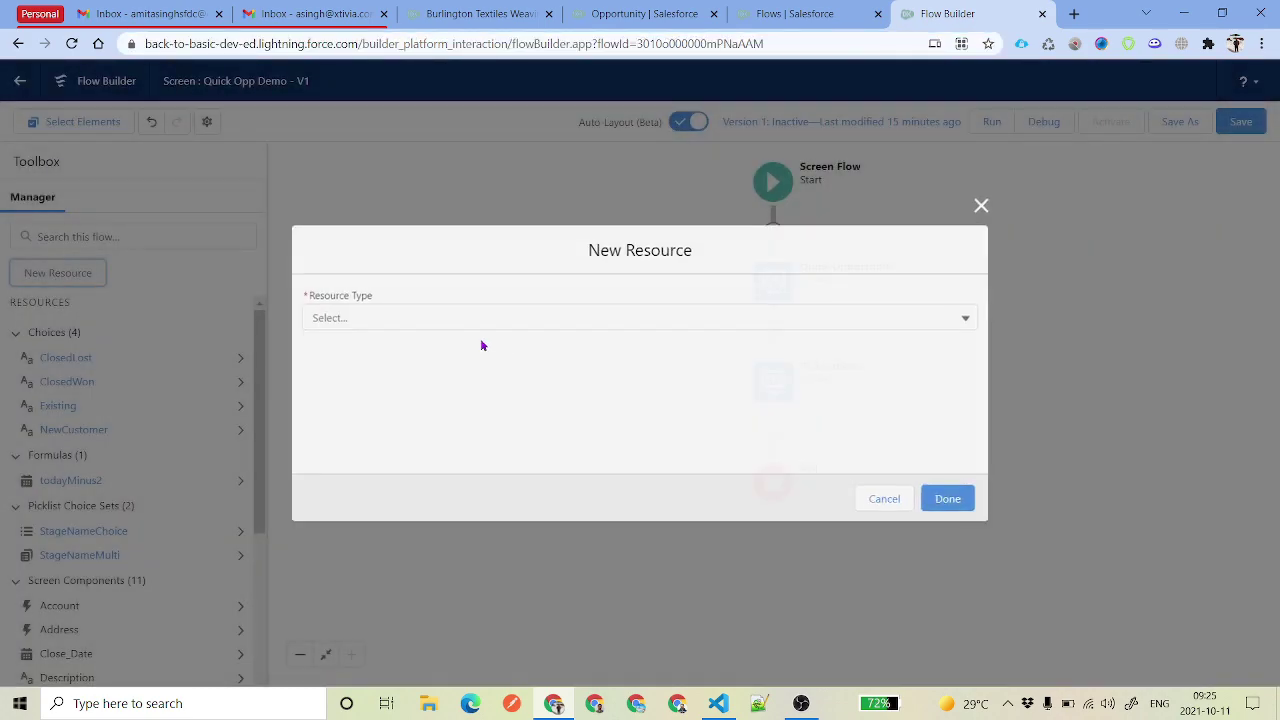
Step: Create a Formula resource named varBaseUrl with the Text data type
click(432, 316)
click(405, 409)
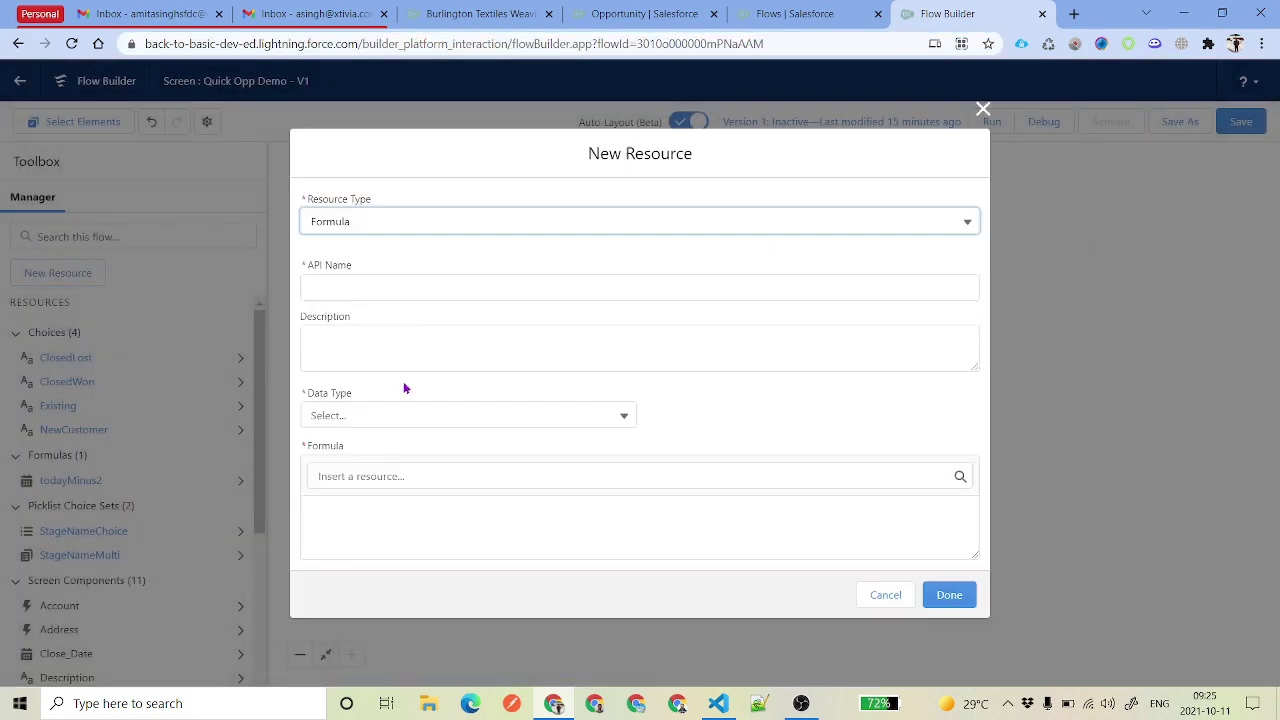
click(382, 288)
text(var)
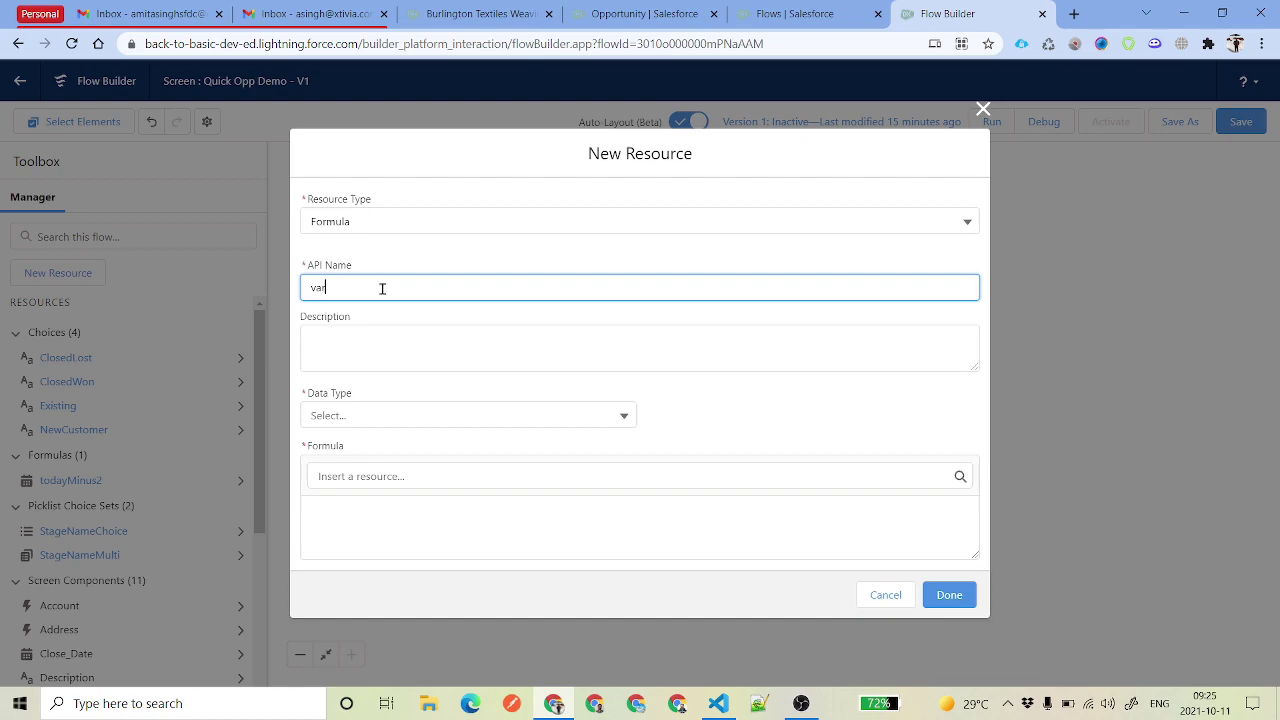
text(BaseUrl)
click(417, 414)
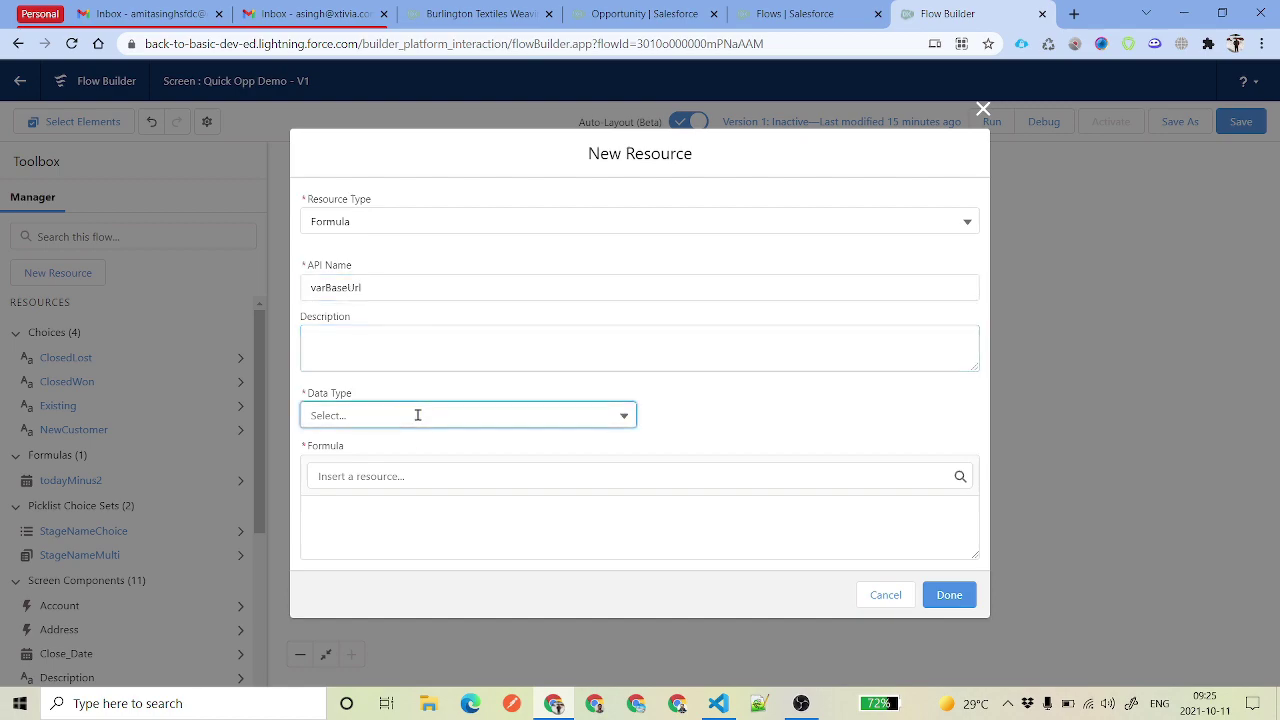
click(375, 448)
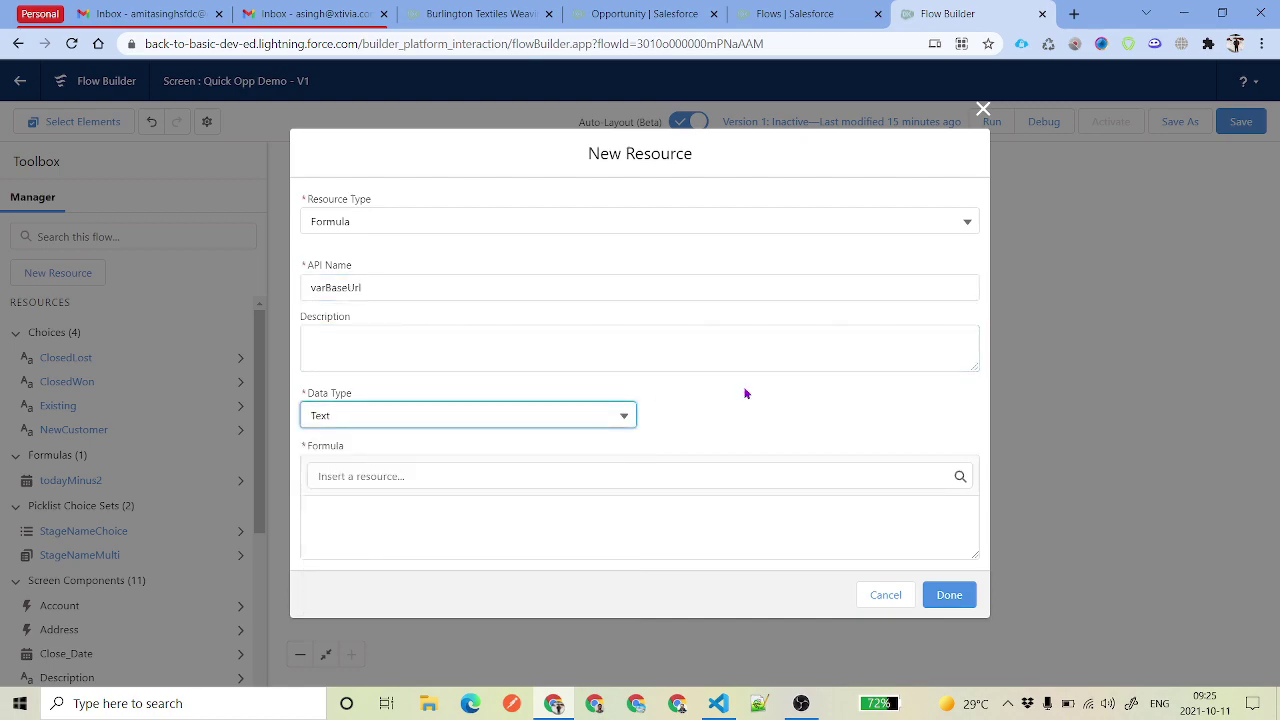
Step: Set the formula to {!$Api.Partner_Server_URL_260} and save varBaseUrl
click(447, 477)
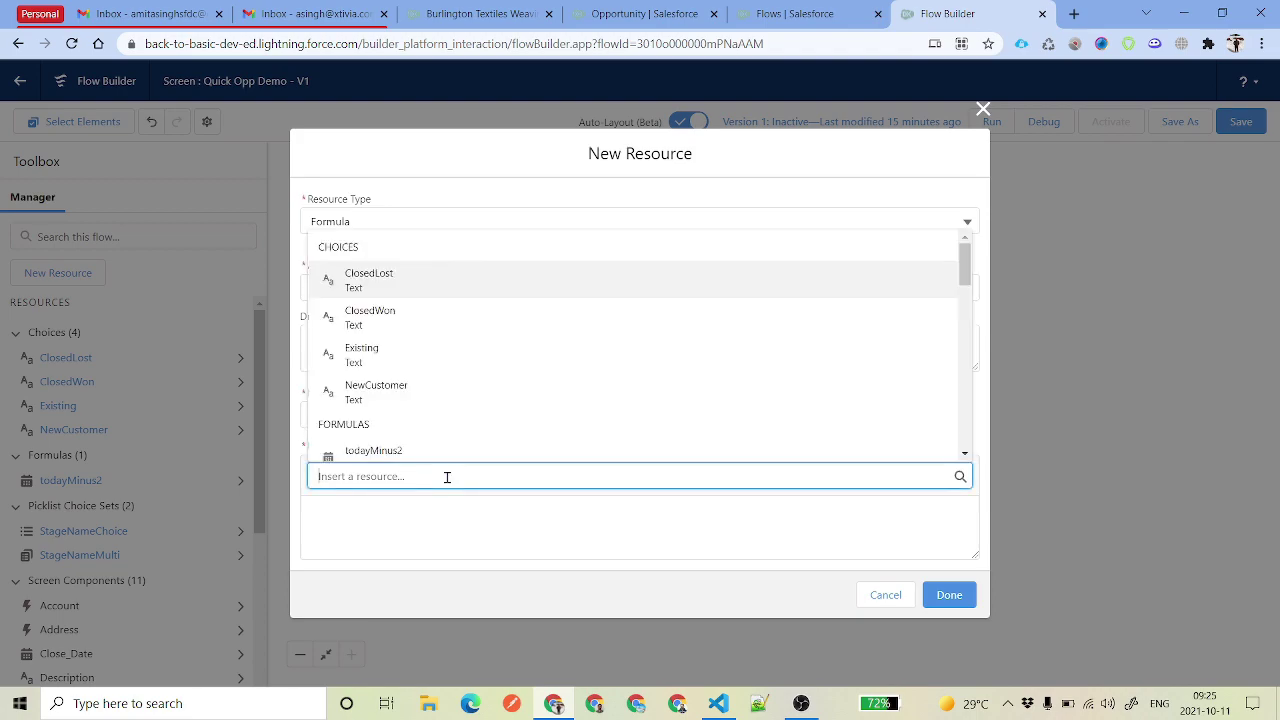
text(Api)
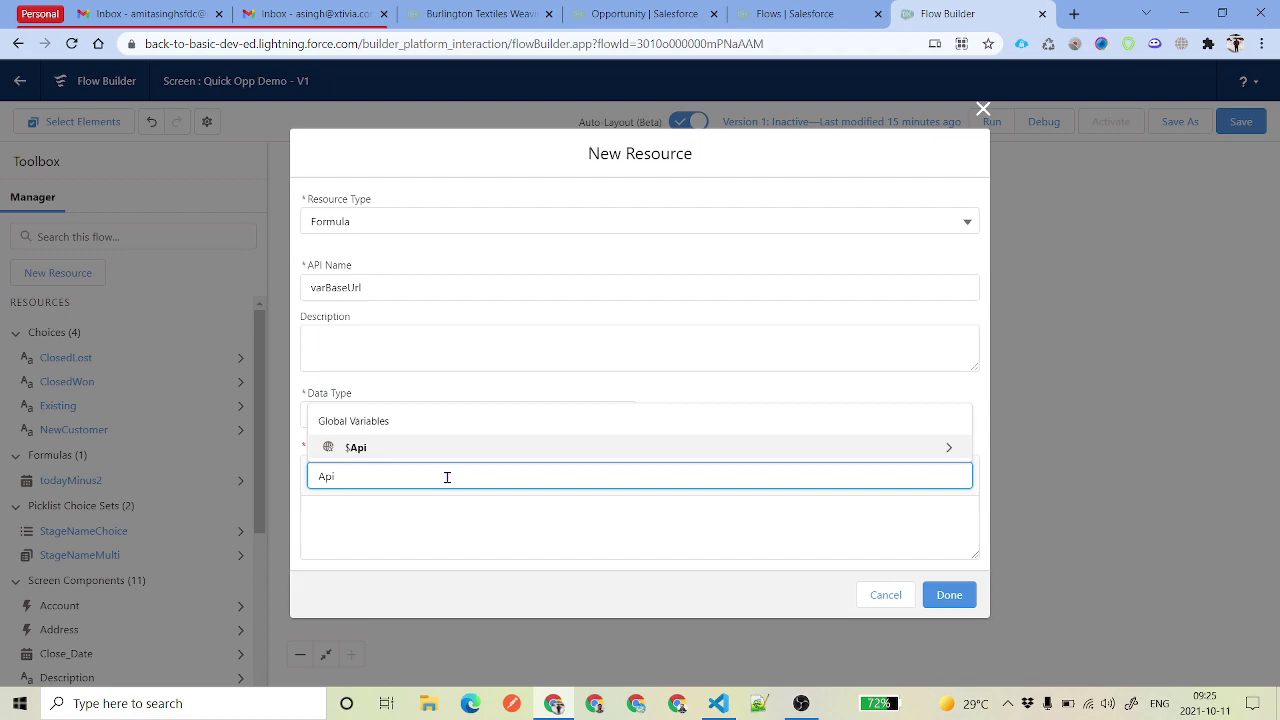
click(950, 450)
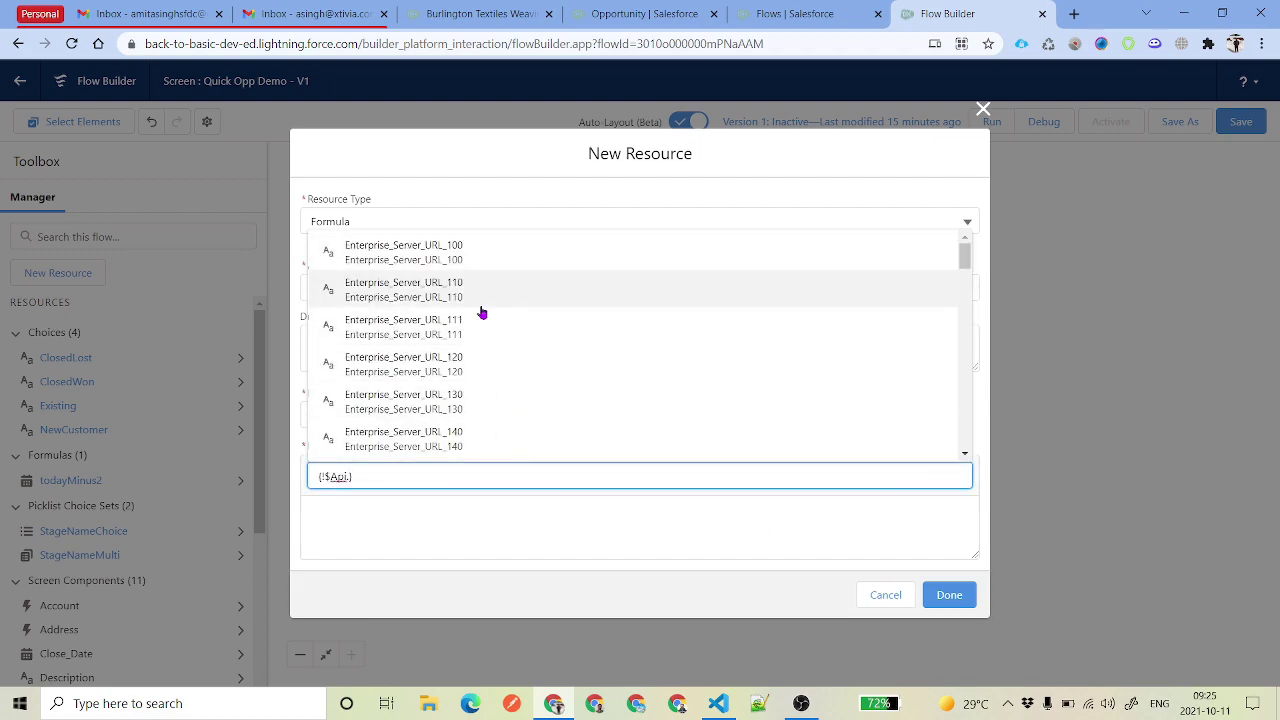
text(Par)
text(t)
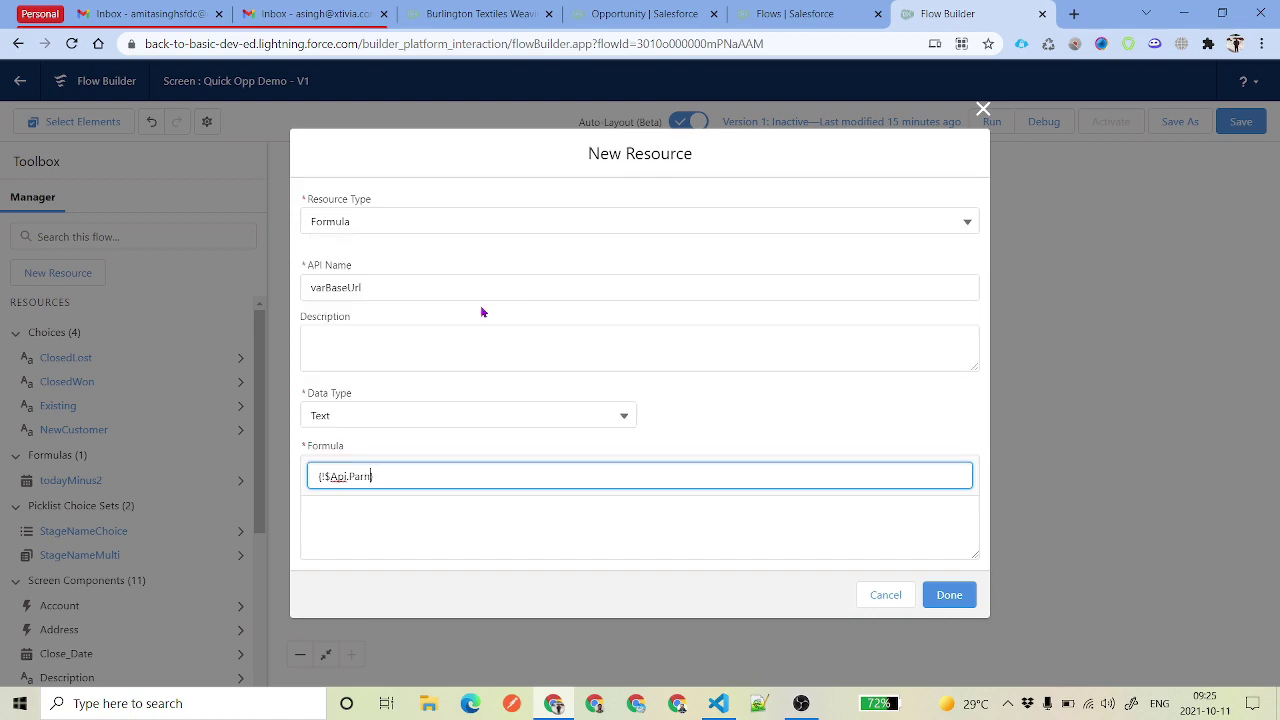
scroll(486, 306, down, 2)
scroll(494, 308, down, 4)
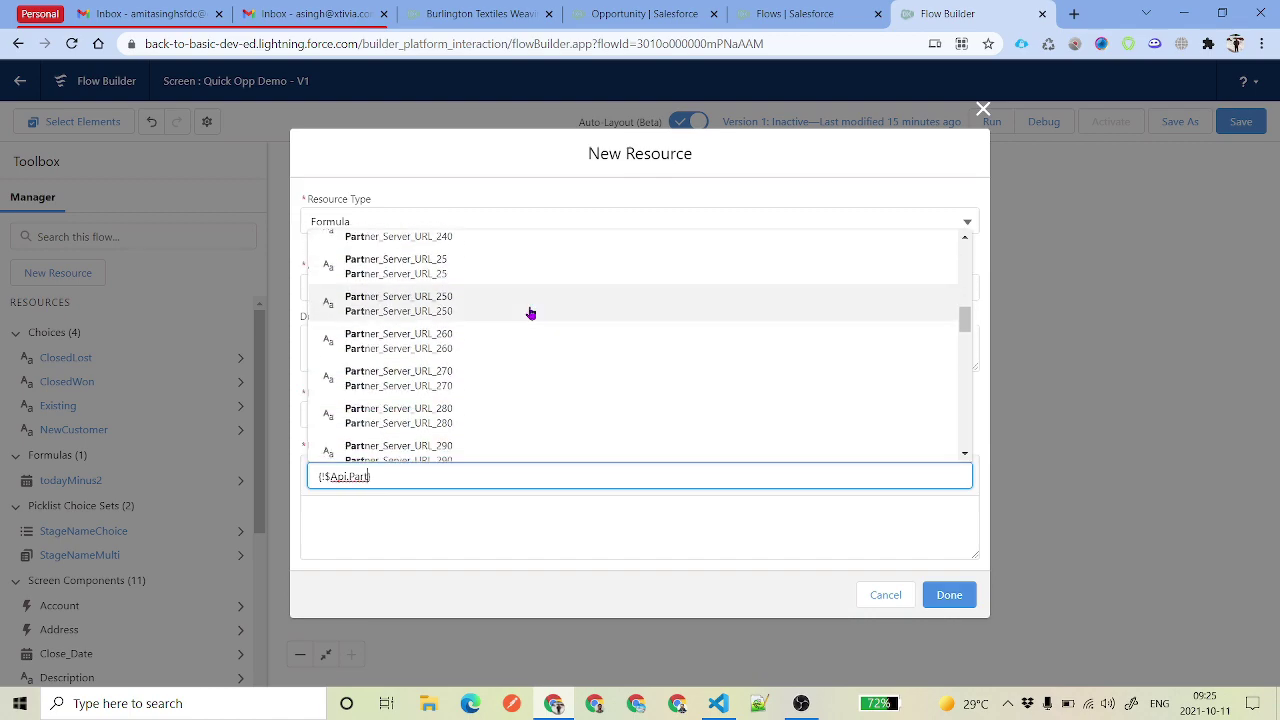
click(474, 349)
drag(494, 520, 308, 523)
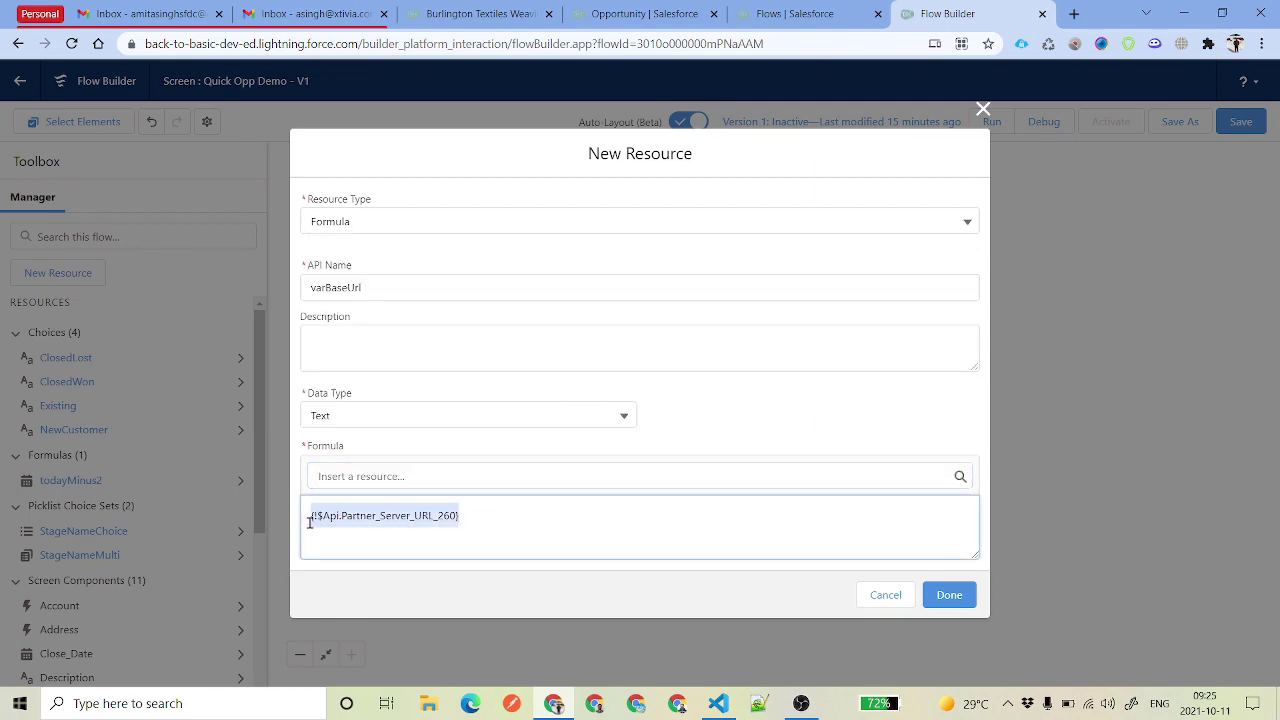
drag(523, 520, 294, 519)
drag(489, 515, 270, 515)
click(950, 597)
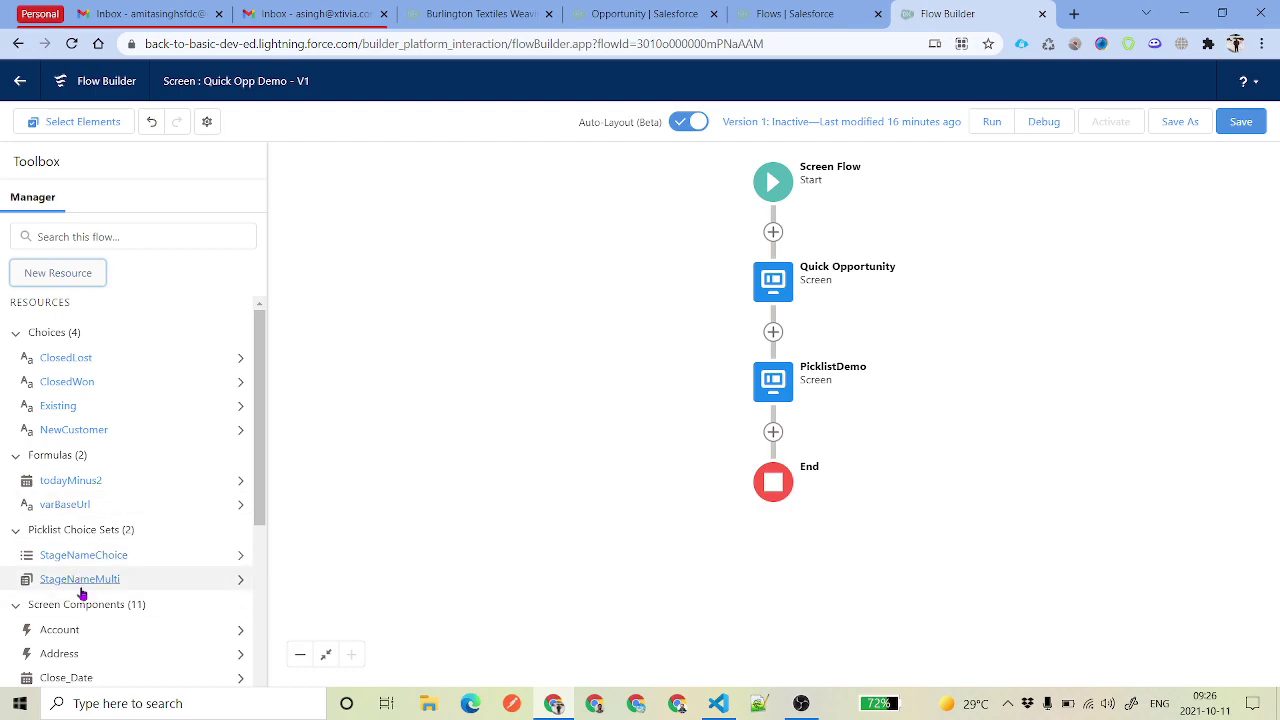
Step: Add a Display Text component named Formula to the top of the Quick Opportunity screen
double_click(787, 279)
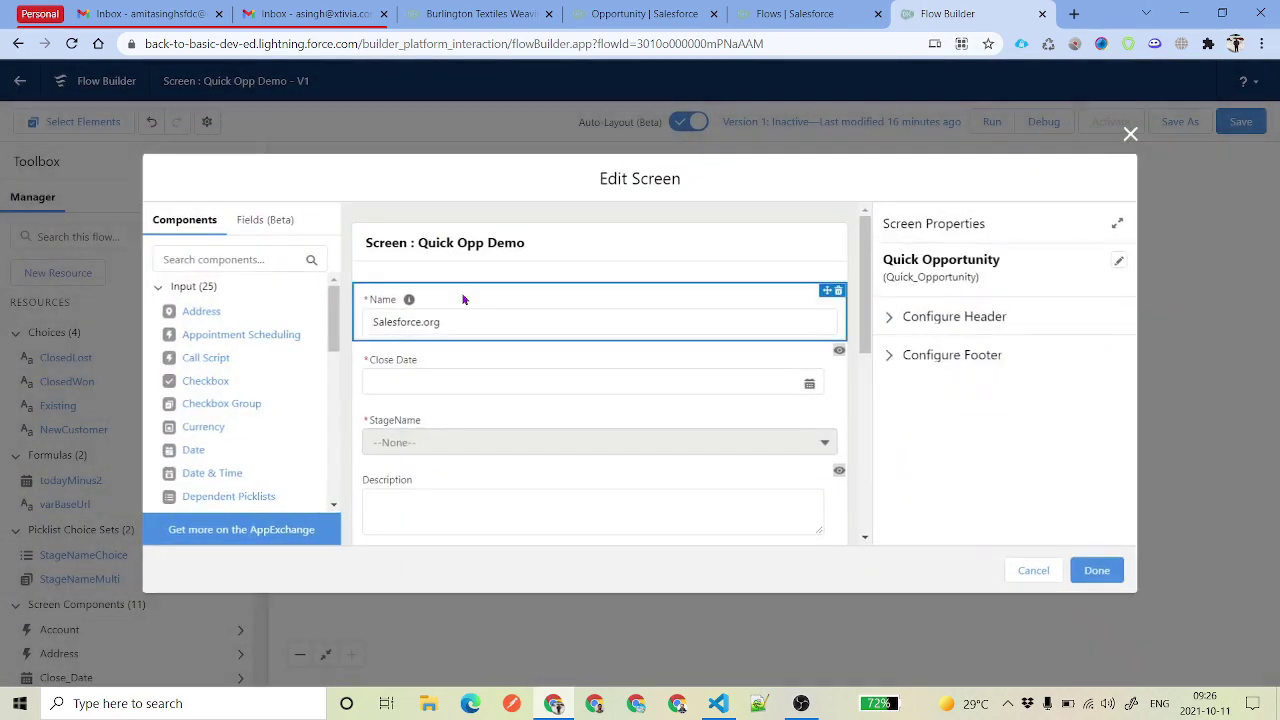
click(238, 259)
text(di)
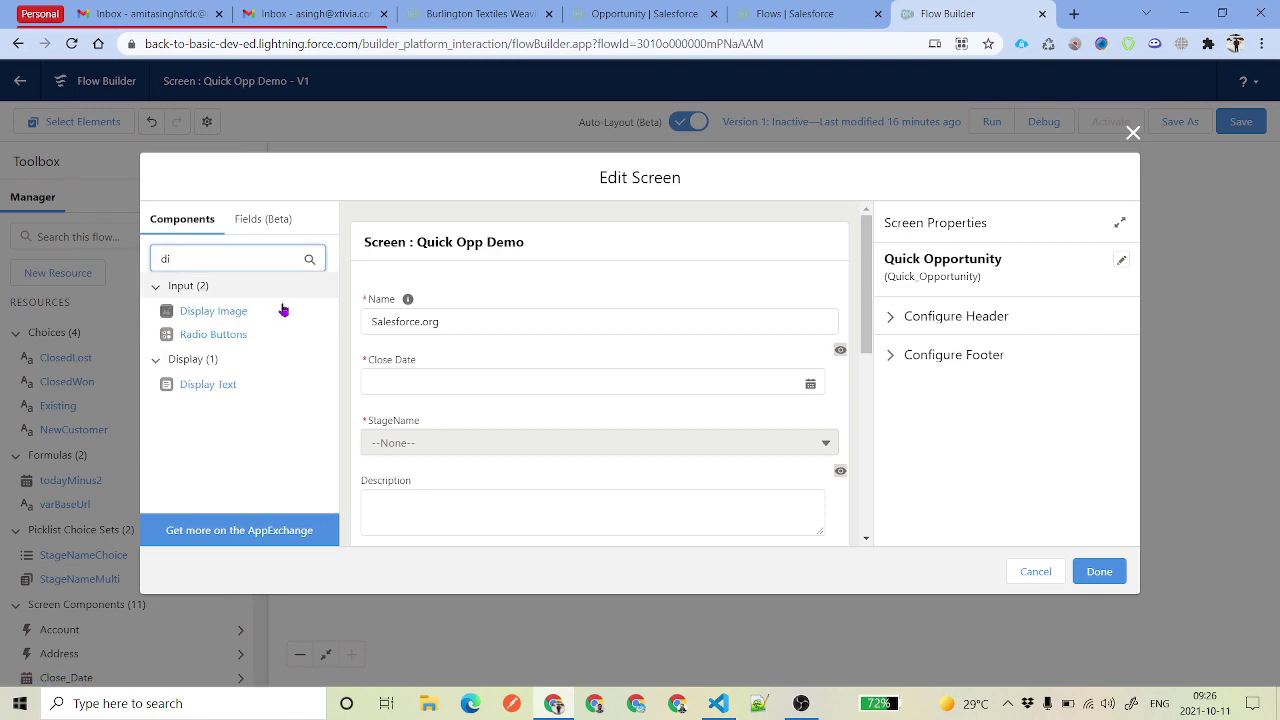
drag(229, 386, 424, 294)
click(1004, 286)
text(Formula)
click(948, 378)
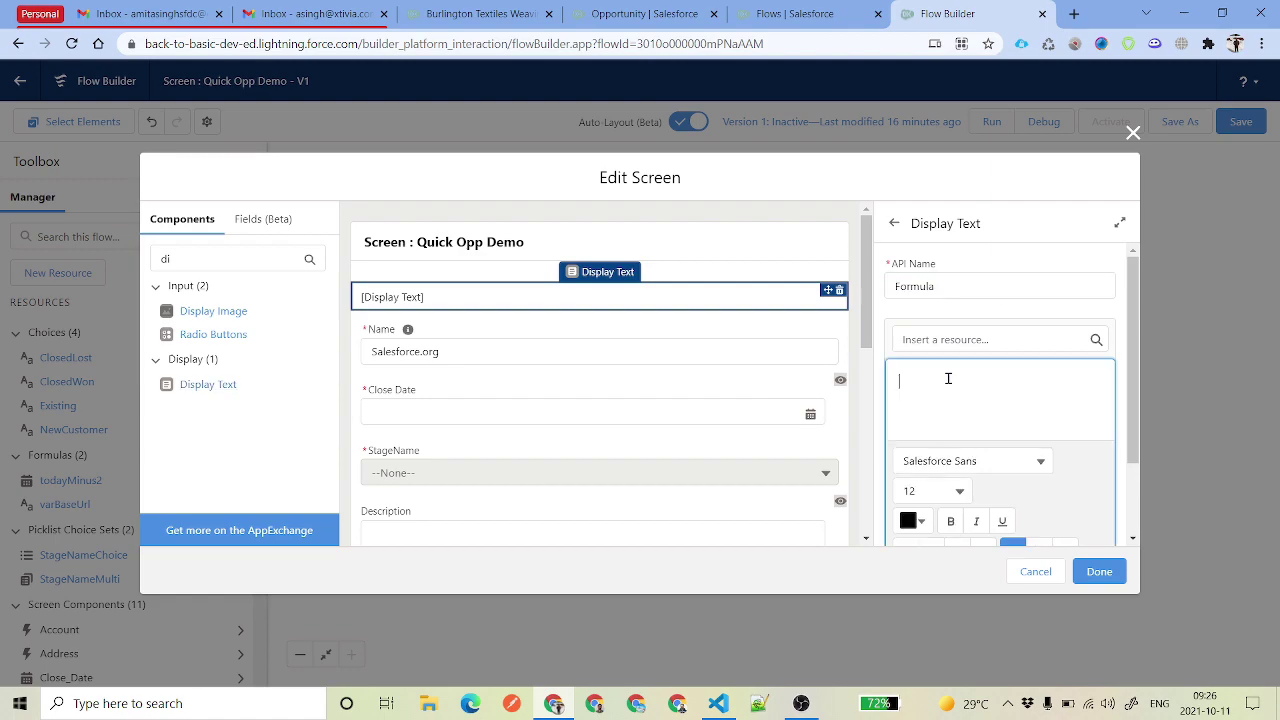
Step: Fill it with {!todayMinus2} and {!varBaseUrl} in italics and save the screen
click(957, 341)
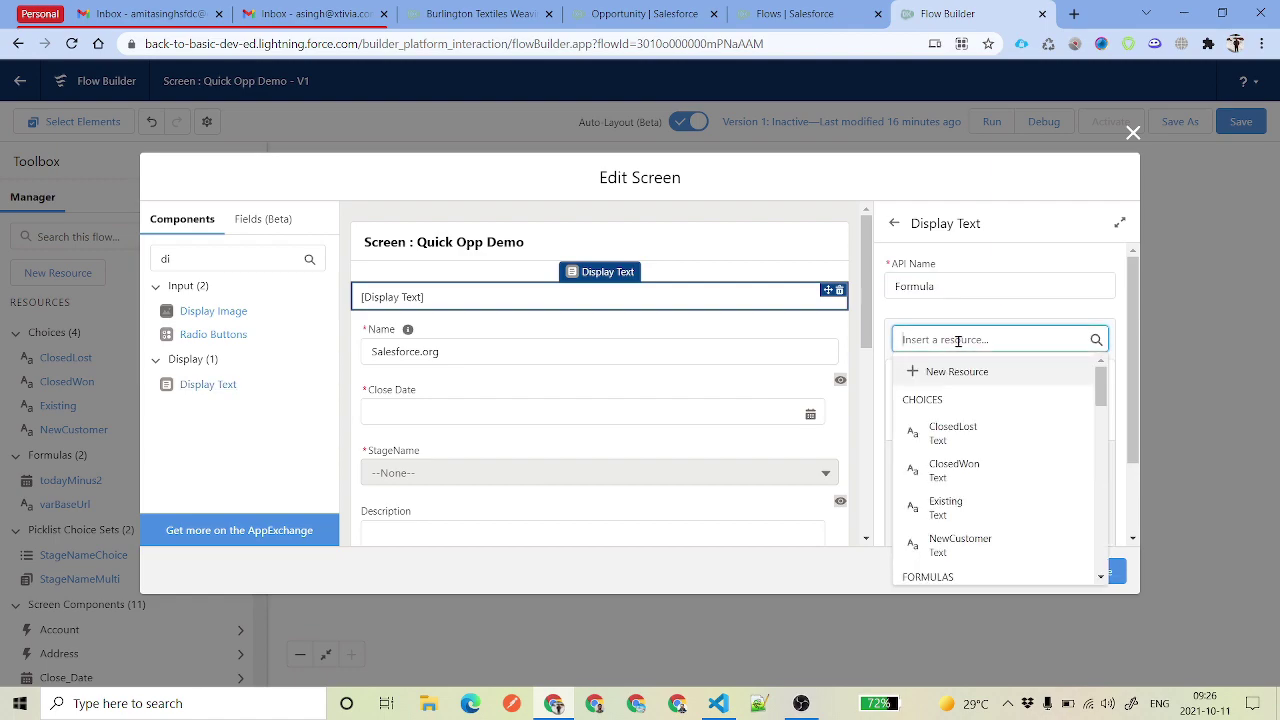
text(to)
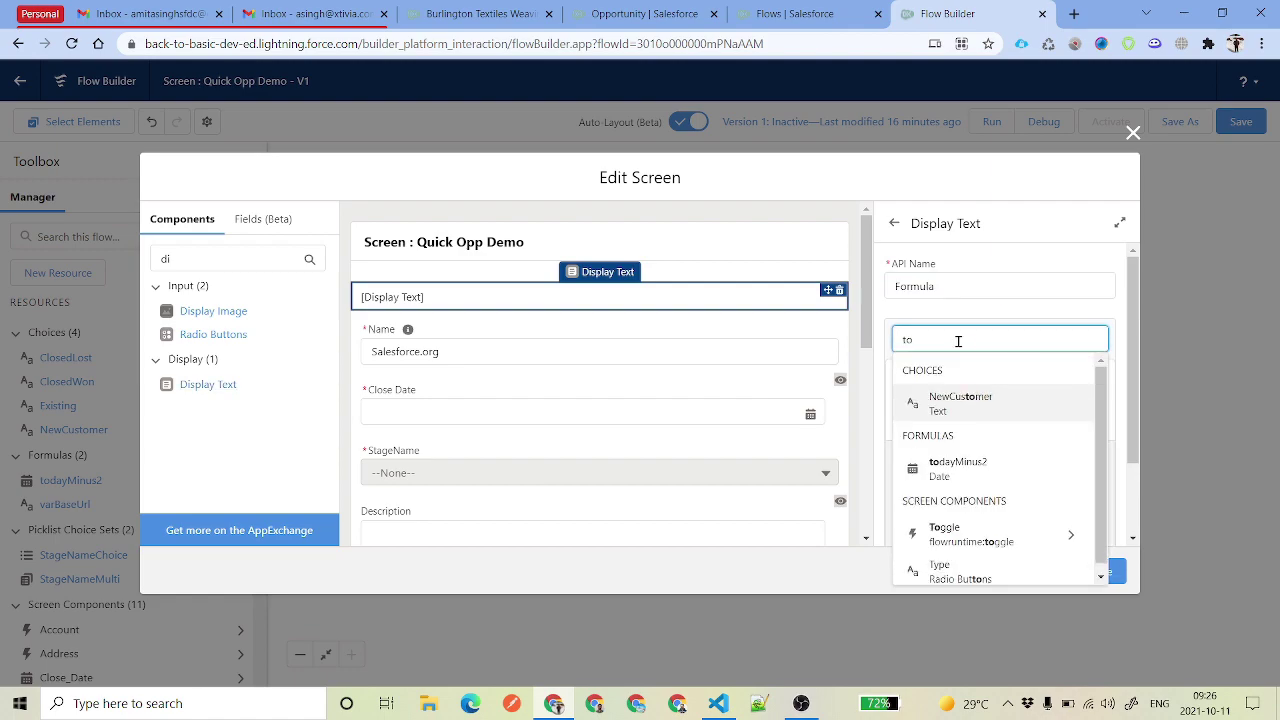
click(962, 466)
click(1020, 395)
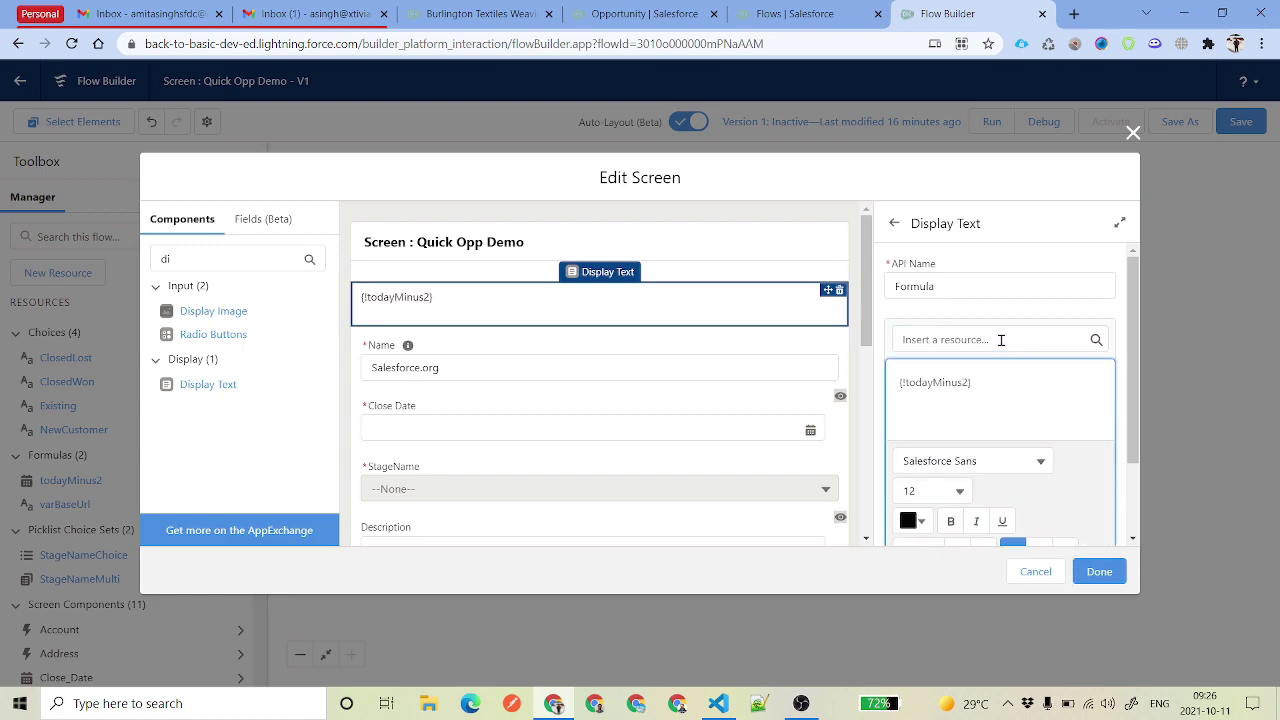
click(1000, 340)
text(v)
click(1000, 397)
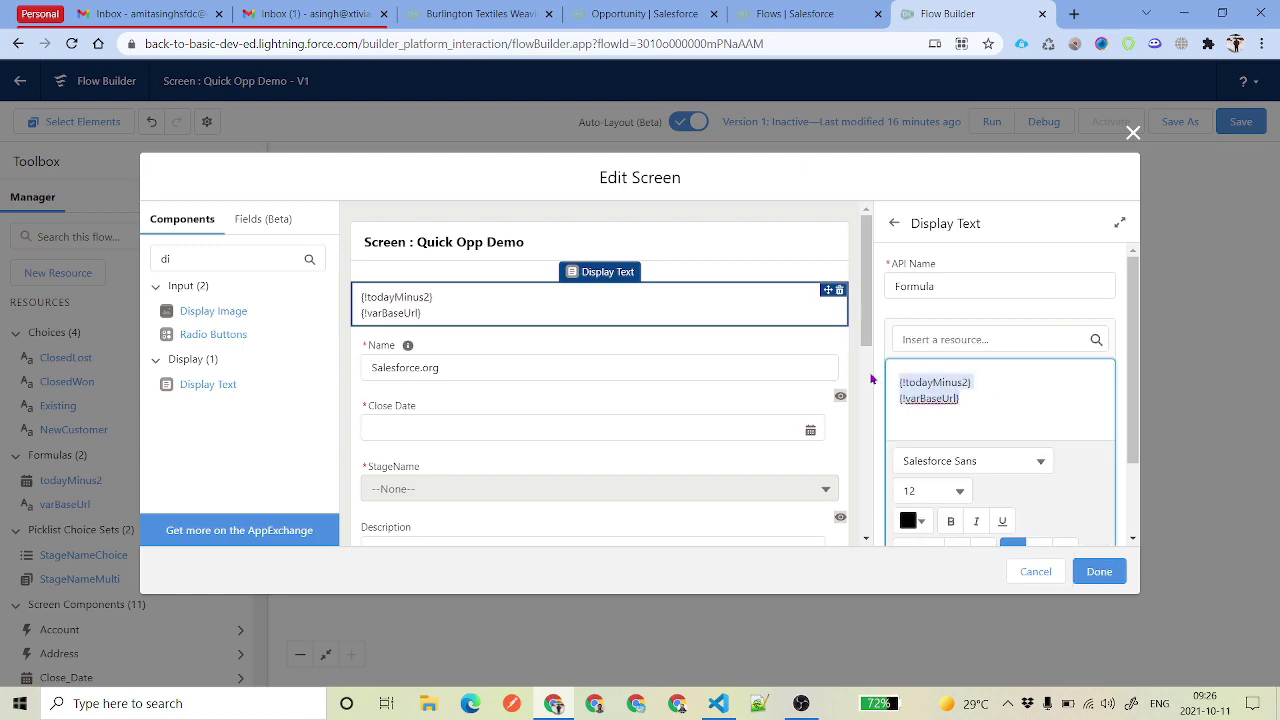
scroll(996, 435, down, 1)
click(976, 438)
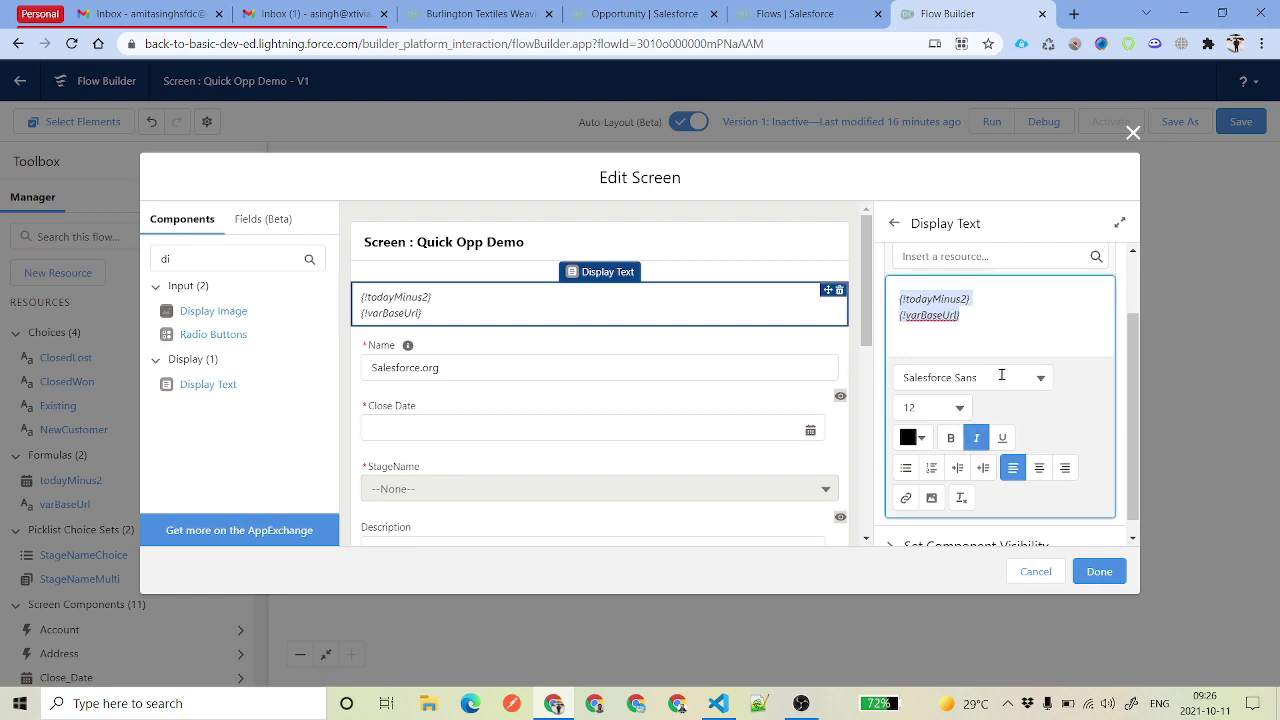
click(990, 302)
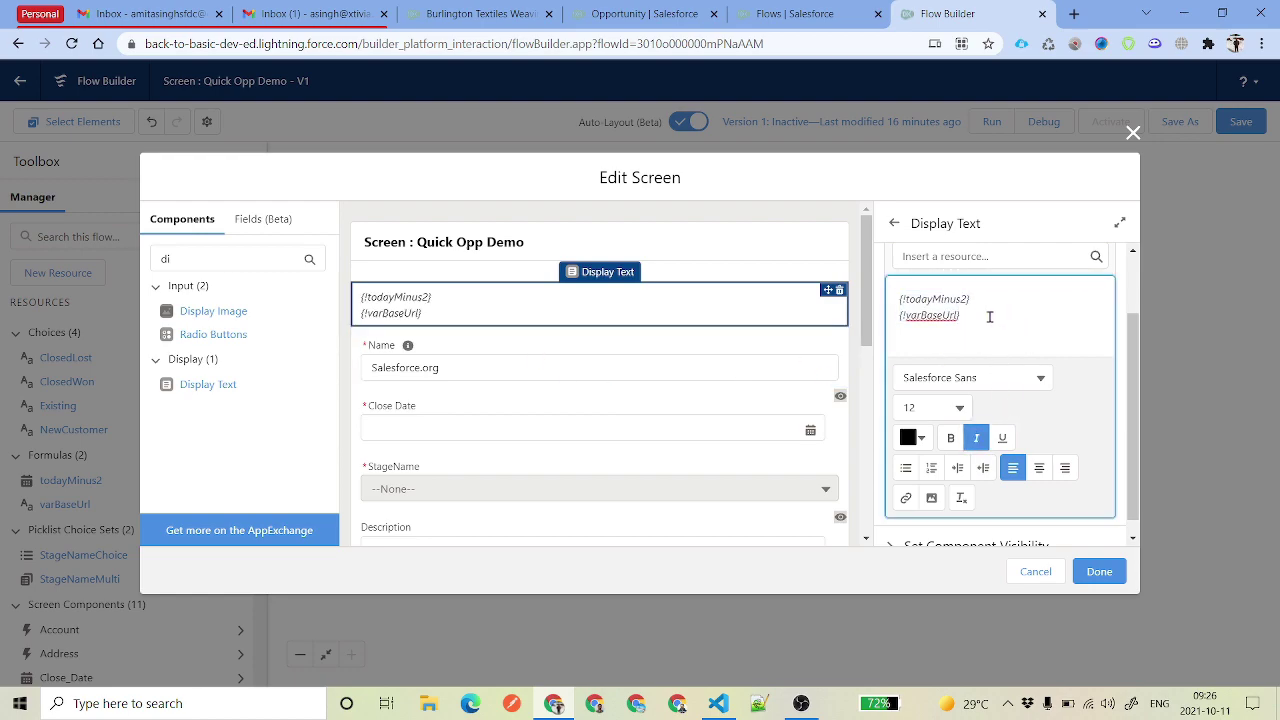
click(538, 322)
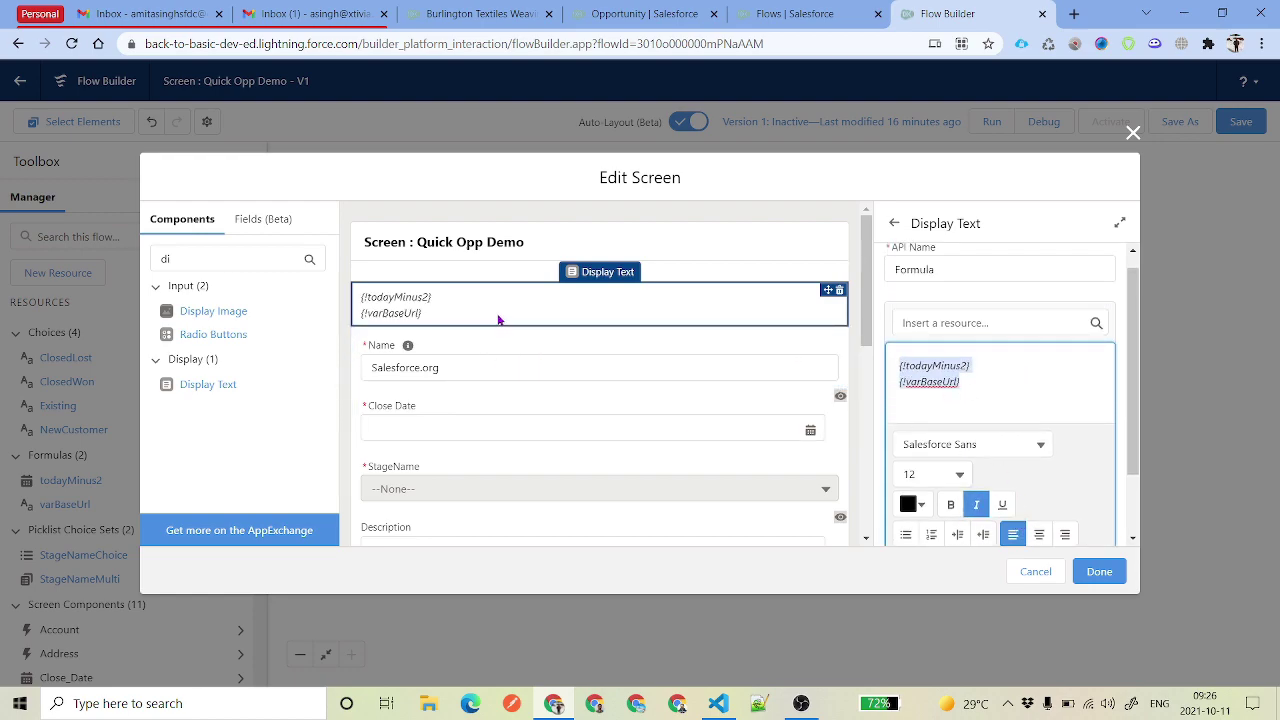
click(1099, 571)
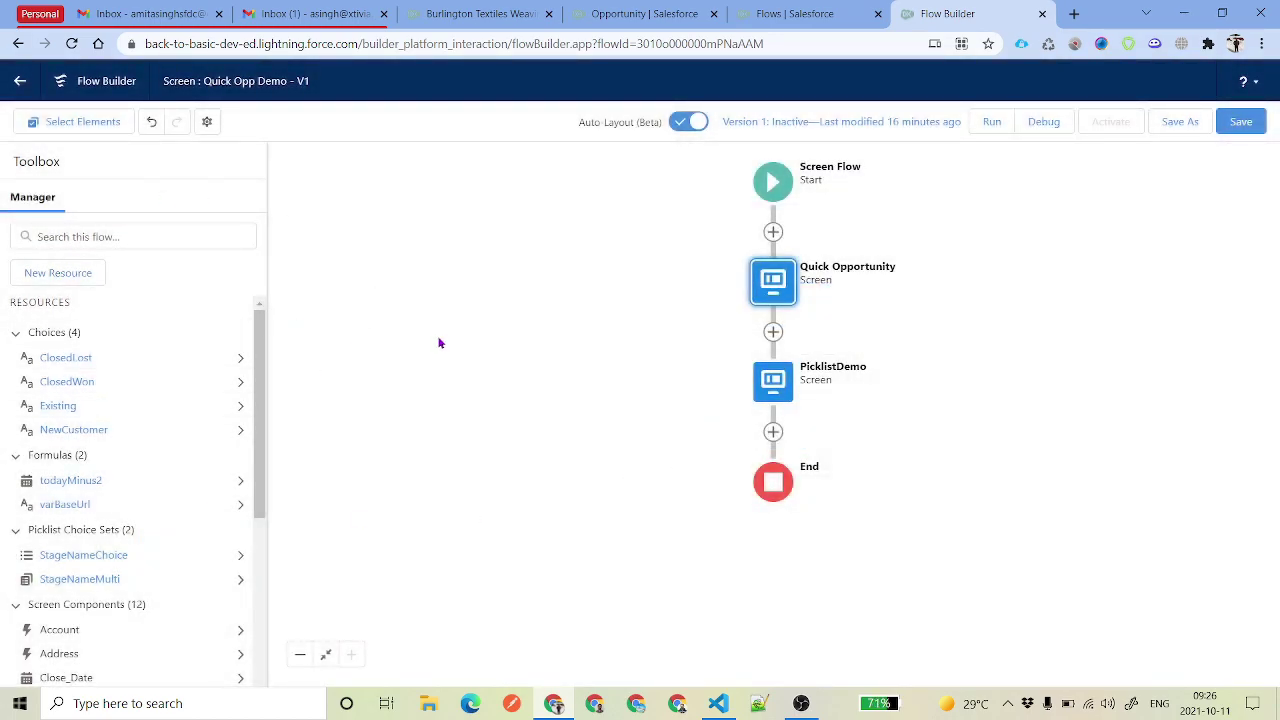
Step: Start a new Variable resource, then switch to the cloned Burlington Textiles opportunity tab
click(72, 278)
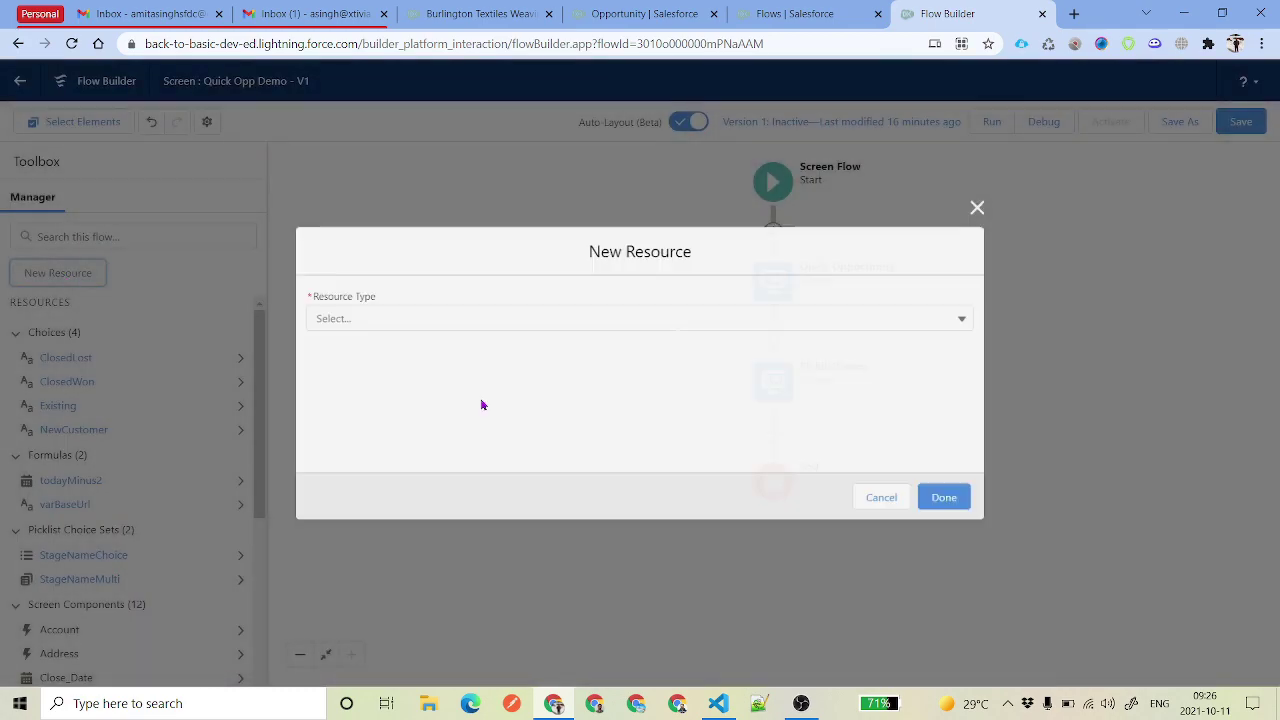
click(415, 306)
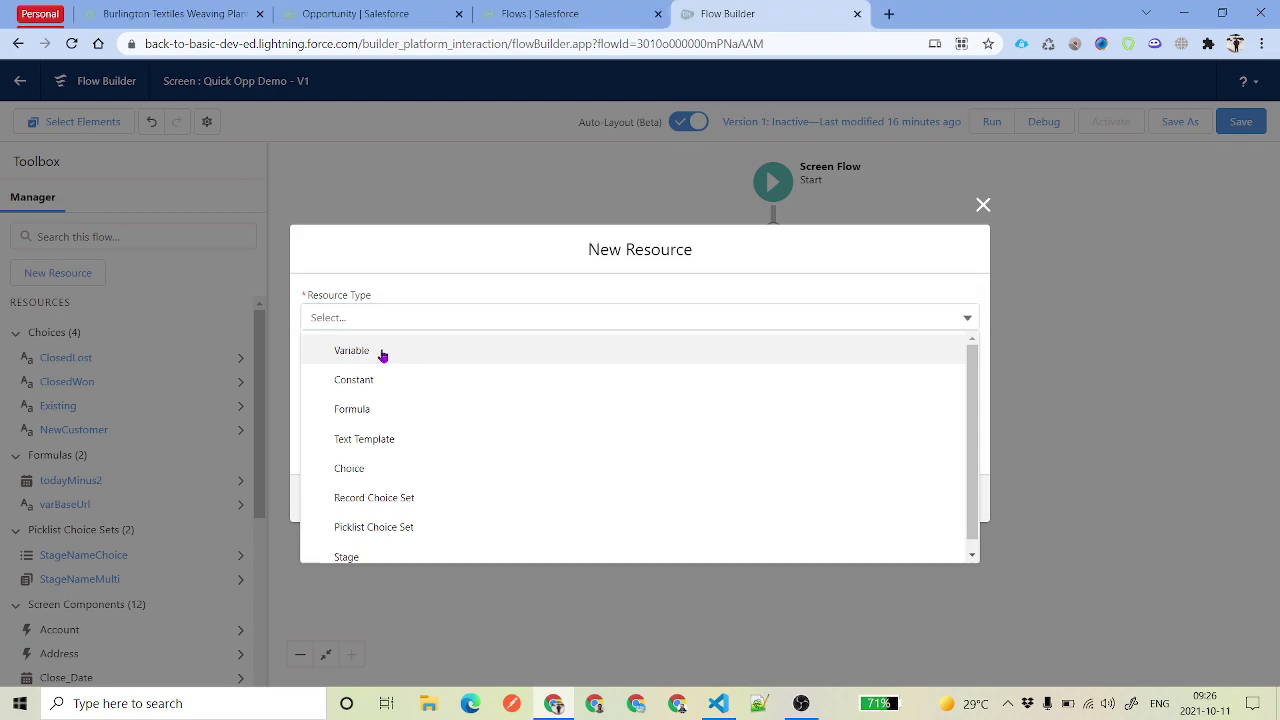
click(381, 354)
click(394, 343)
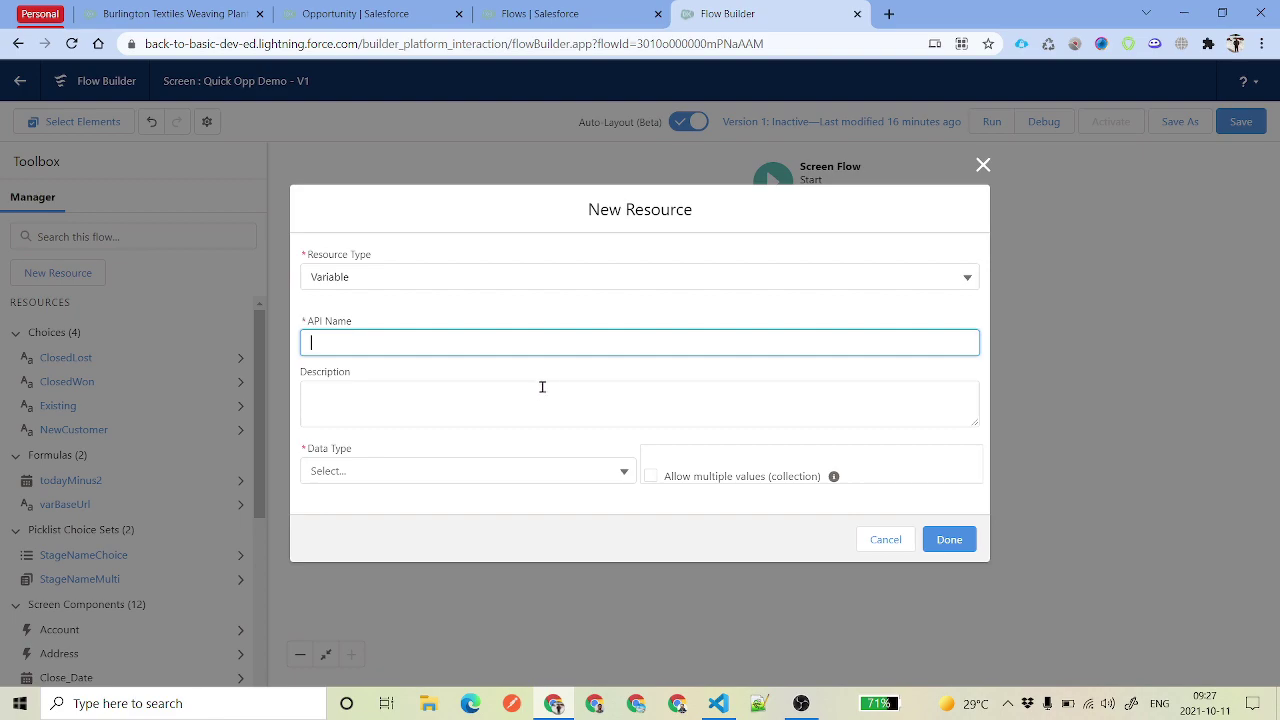
click(175, 13)
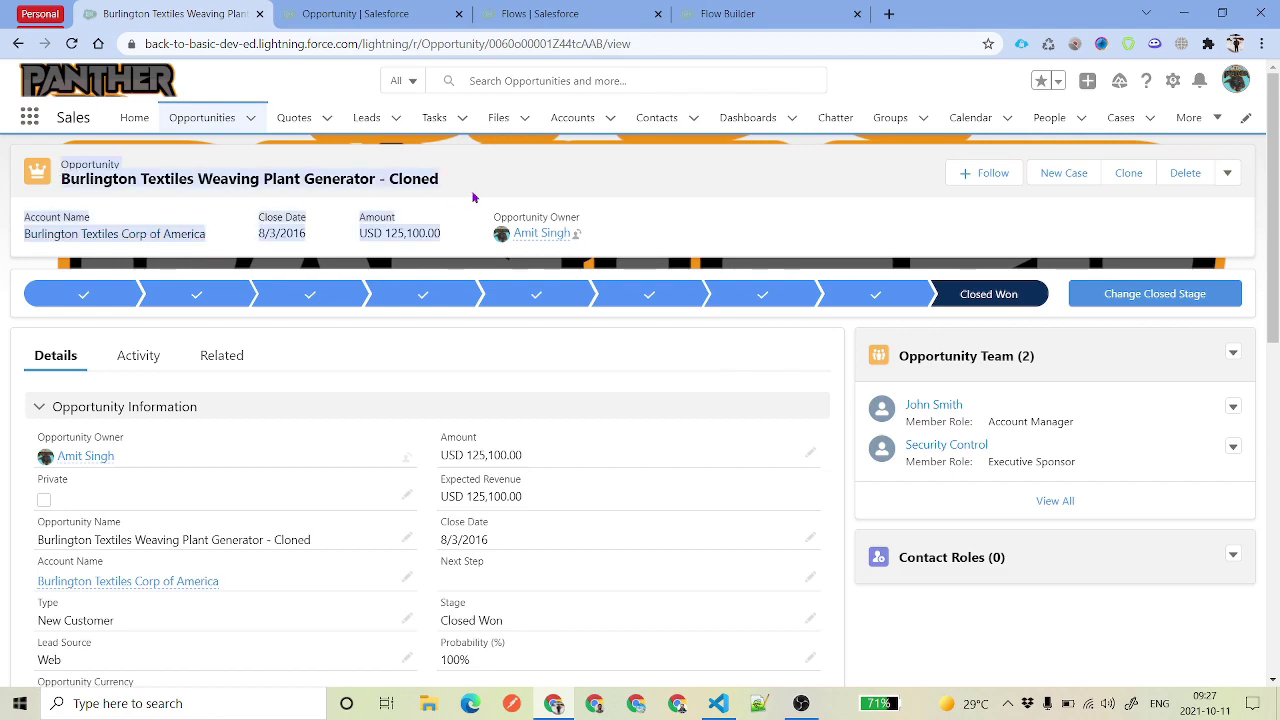
Step: Copy the record ID from the opportunity URL and name the new variable recordId
double_click(520, 44)
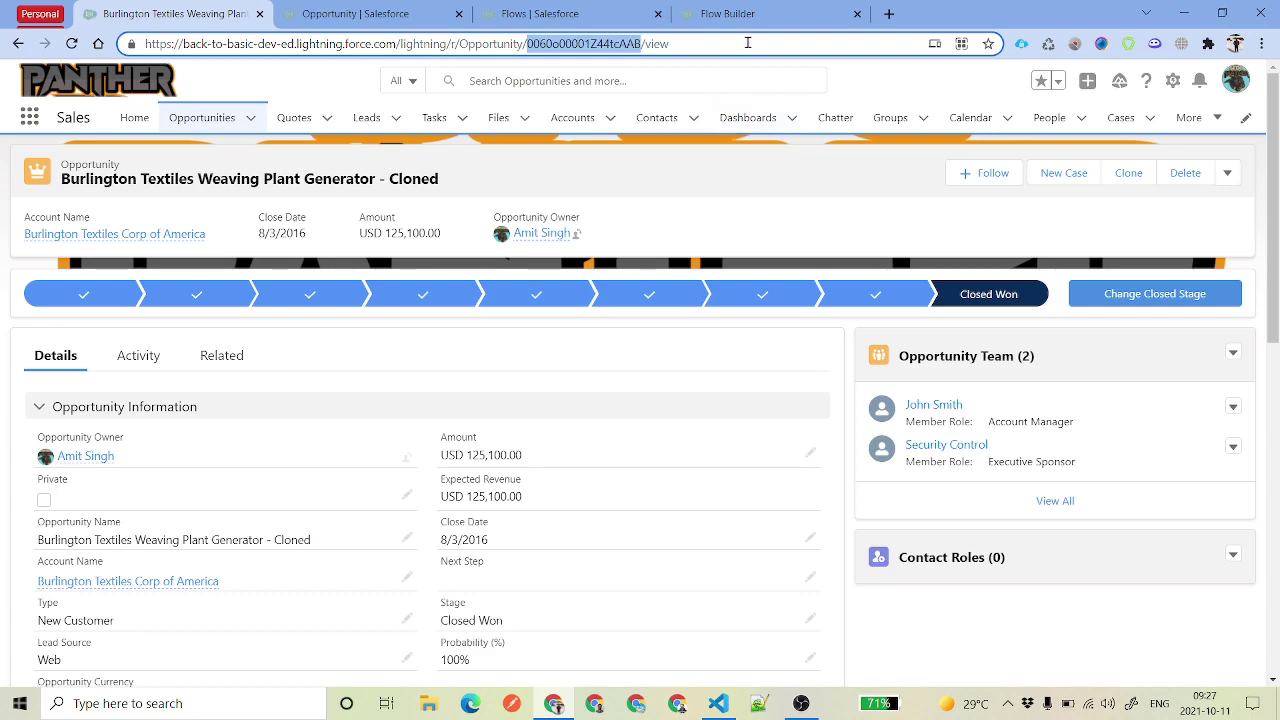
click(545, 14)
click(760, 14)
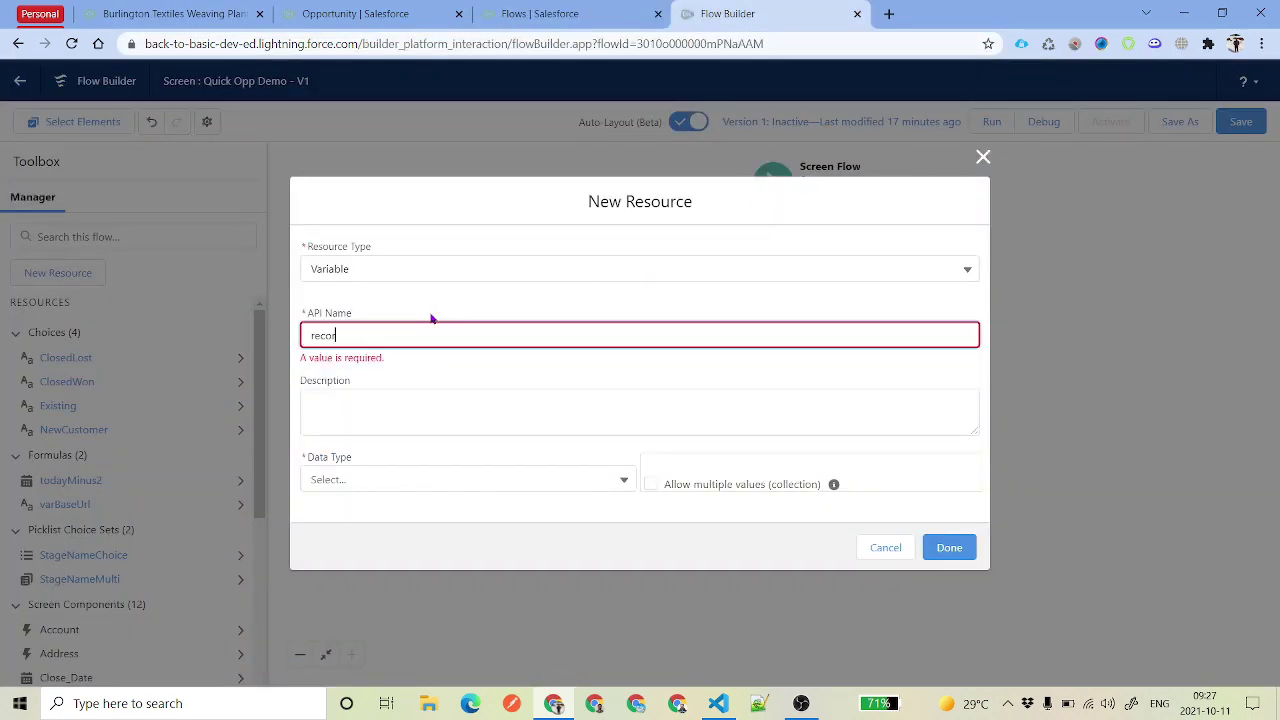
click(463, 380)
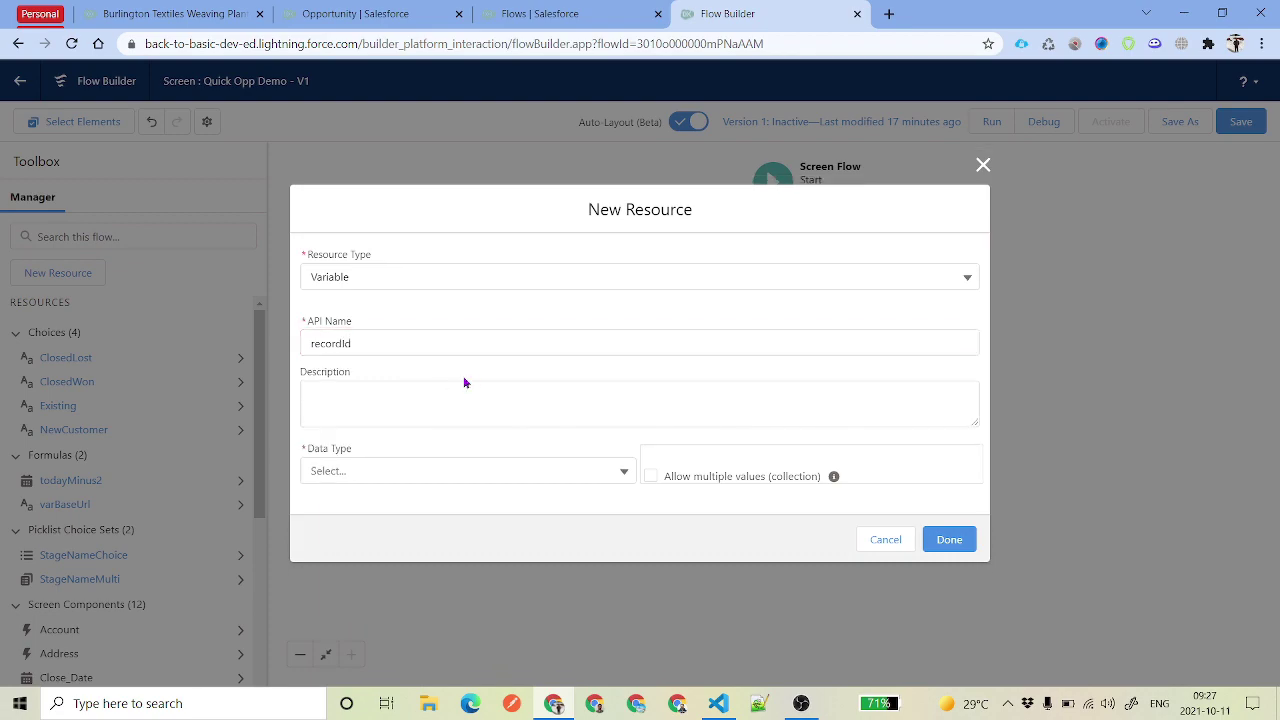
drag(403, 346, 278, 349)
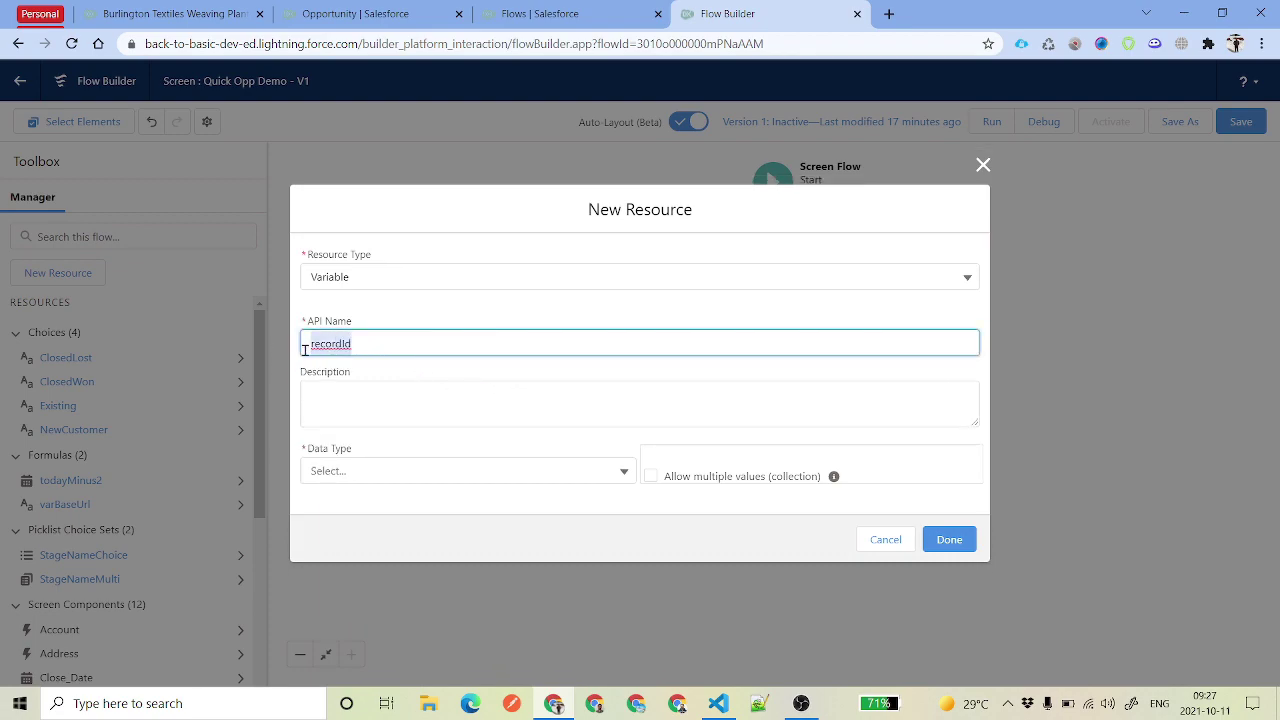
click(305, 348)
drag(386, 344, 283, 348)
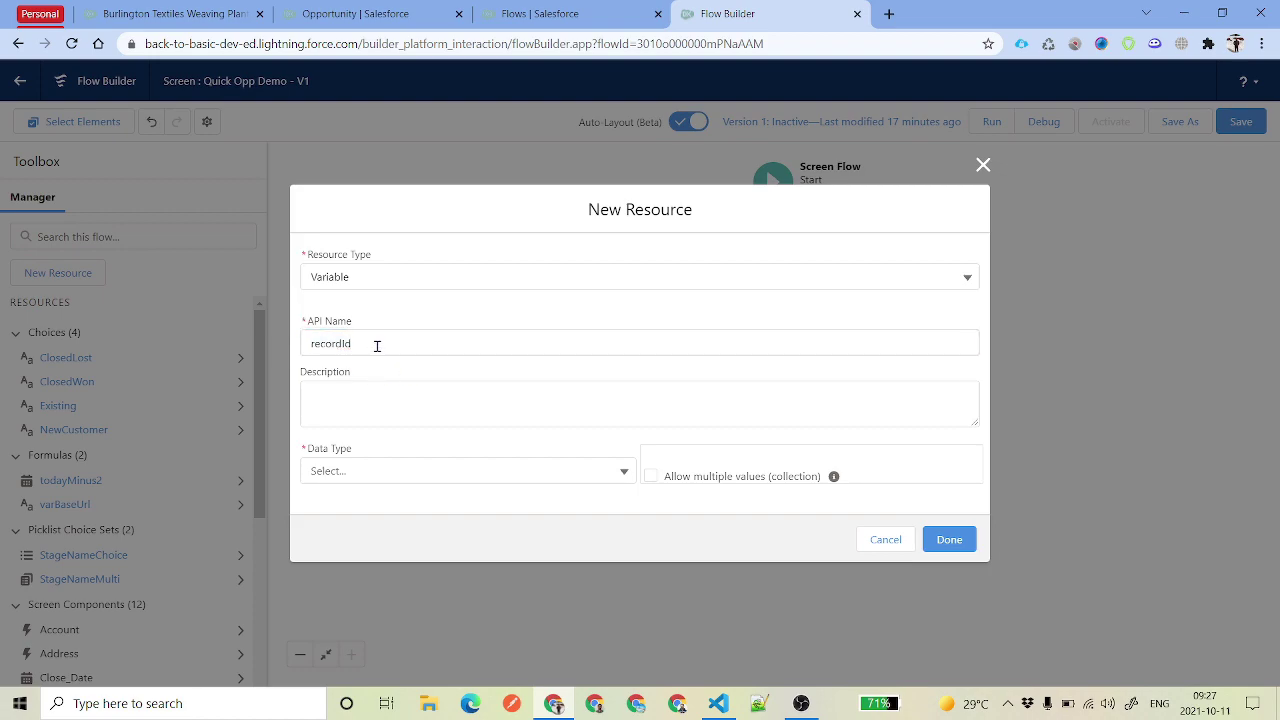
drag(377, 346, 305, 347)
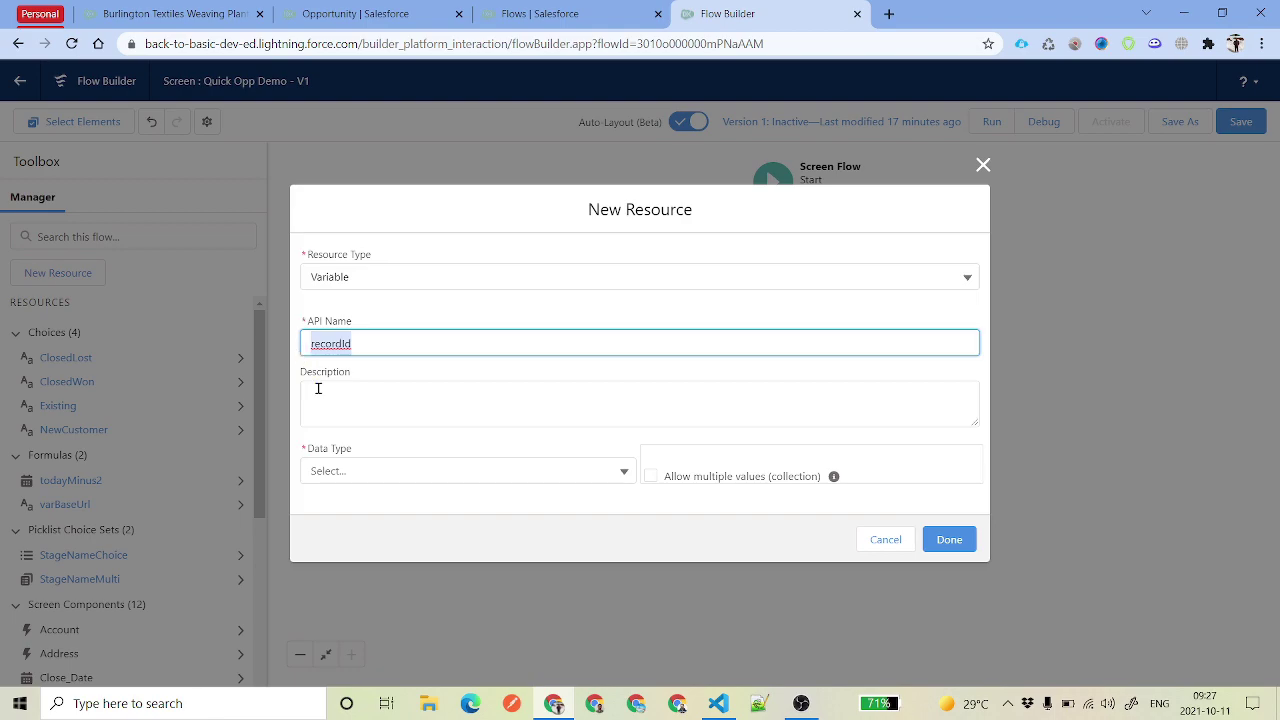
Step: Make recordId a Text variable available for input and save it
click(357, 471)
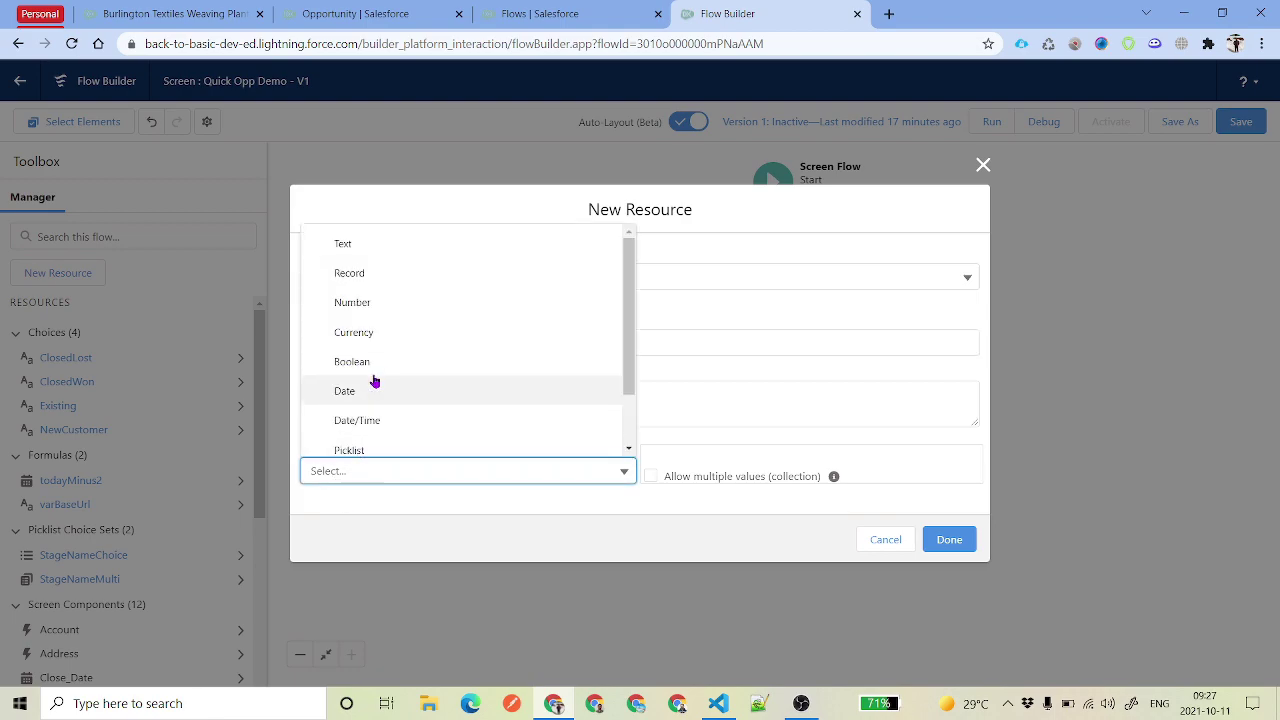
click(360, 265)
click(353, 529)
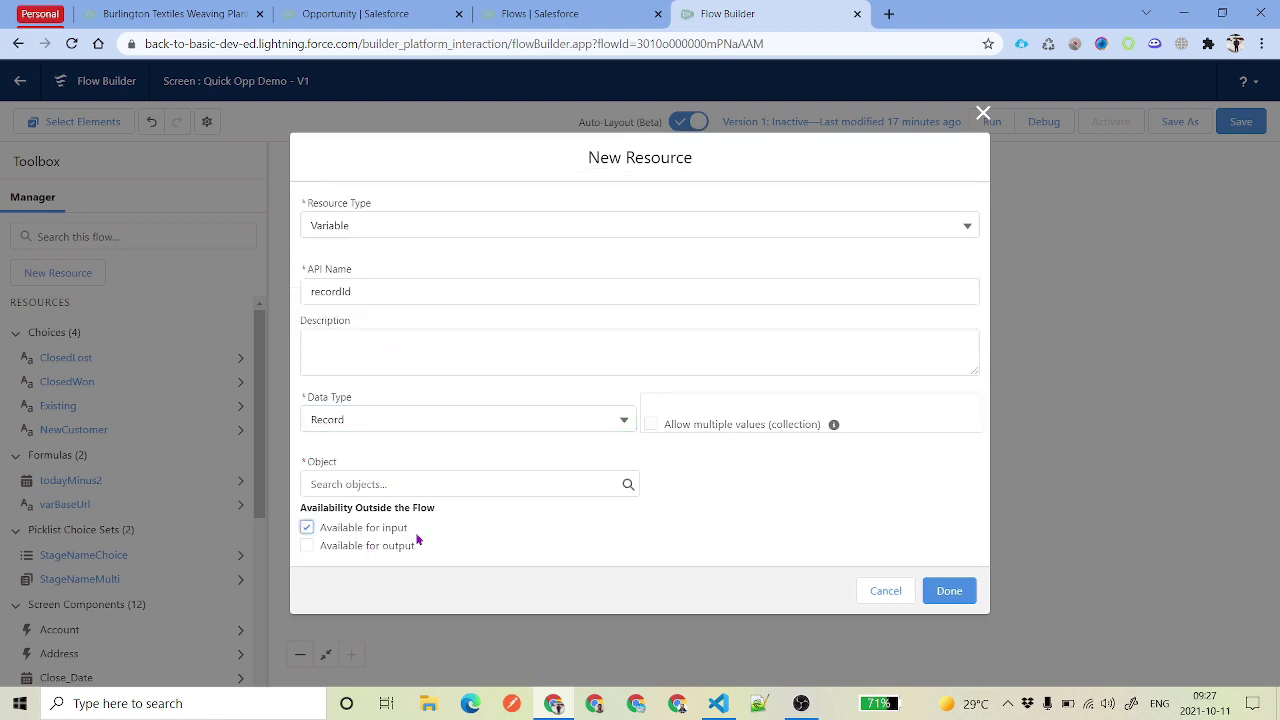
click(426, 483)
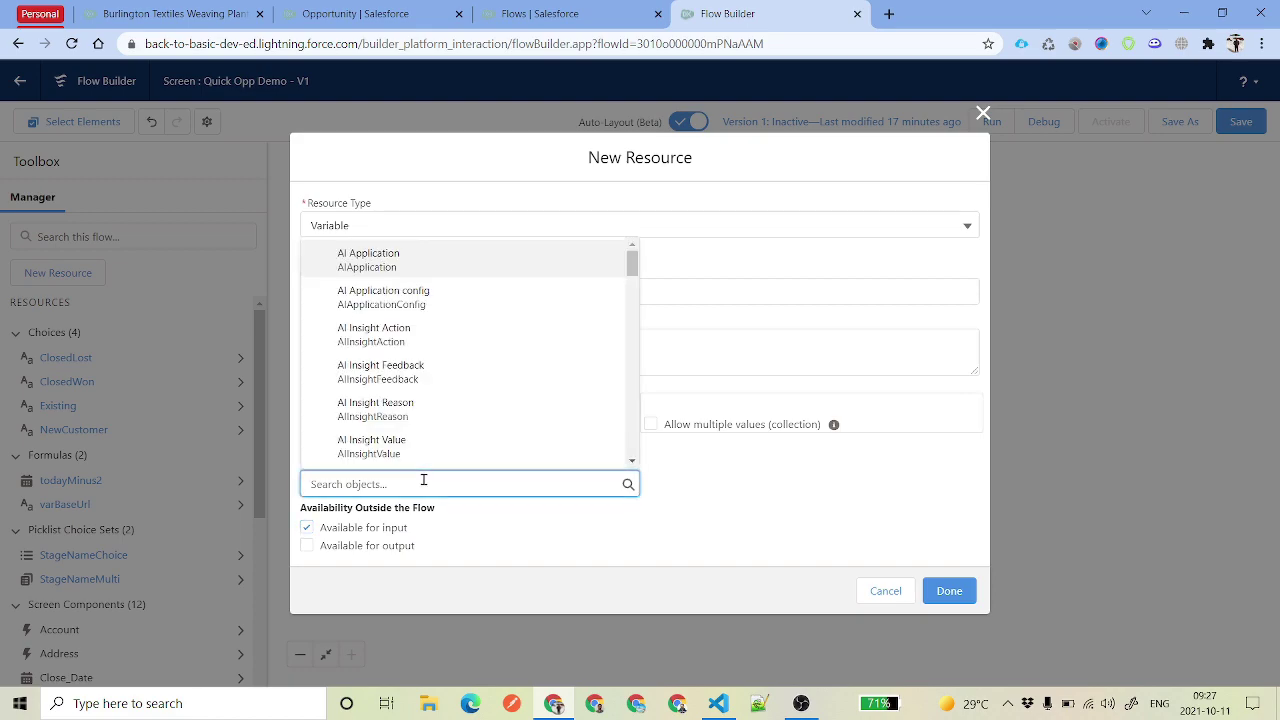
click(688, 526)
click(372, 418)
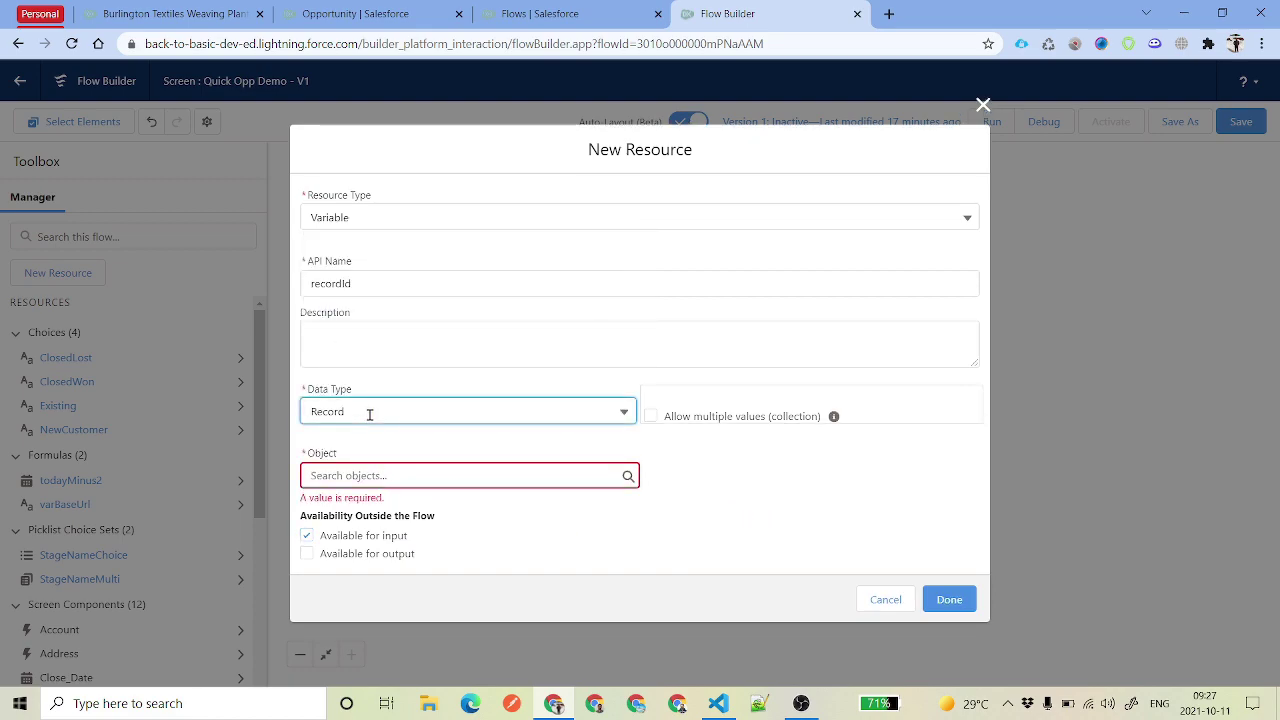
click(383, 445)
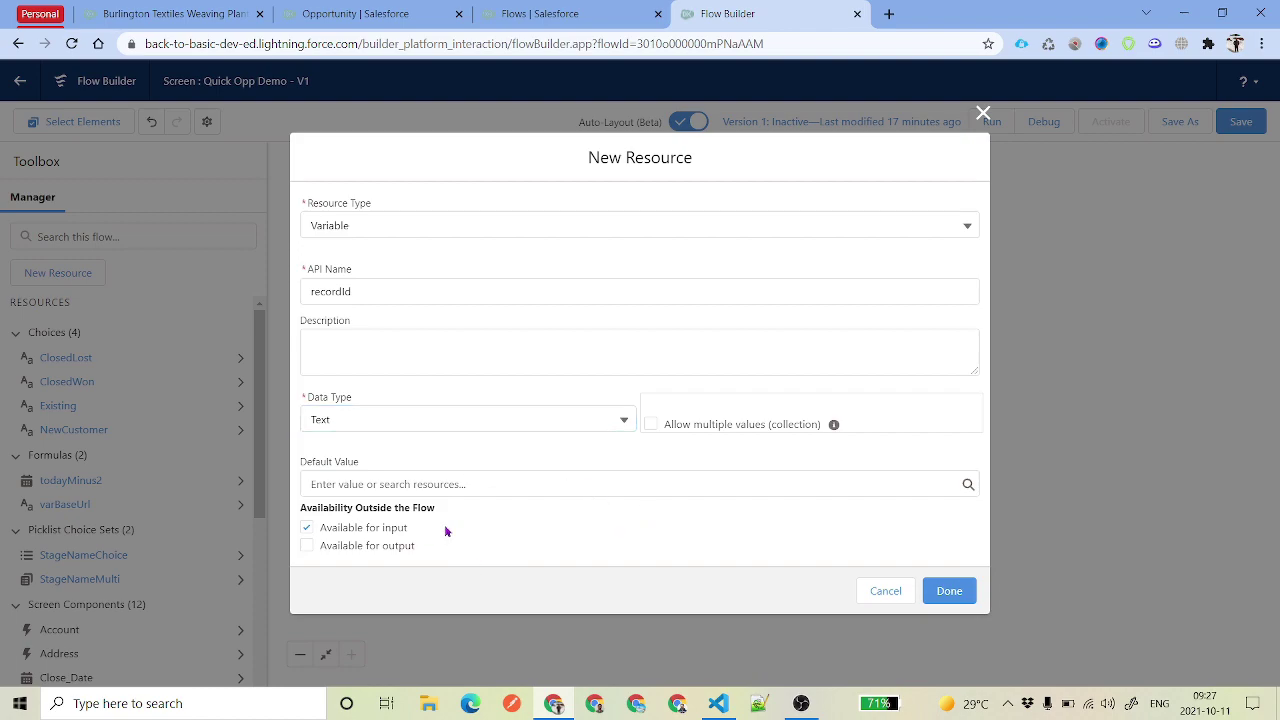
click(949, 591)
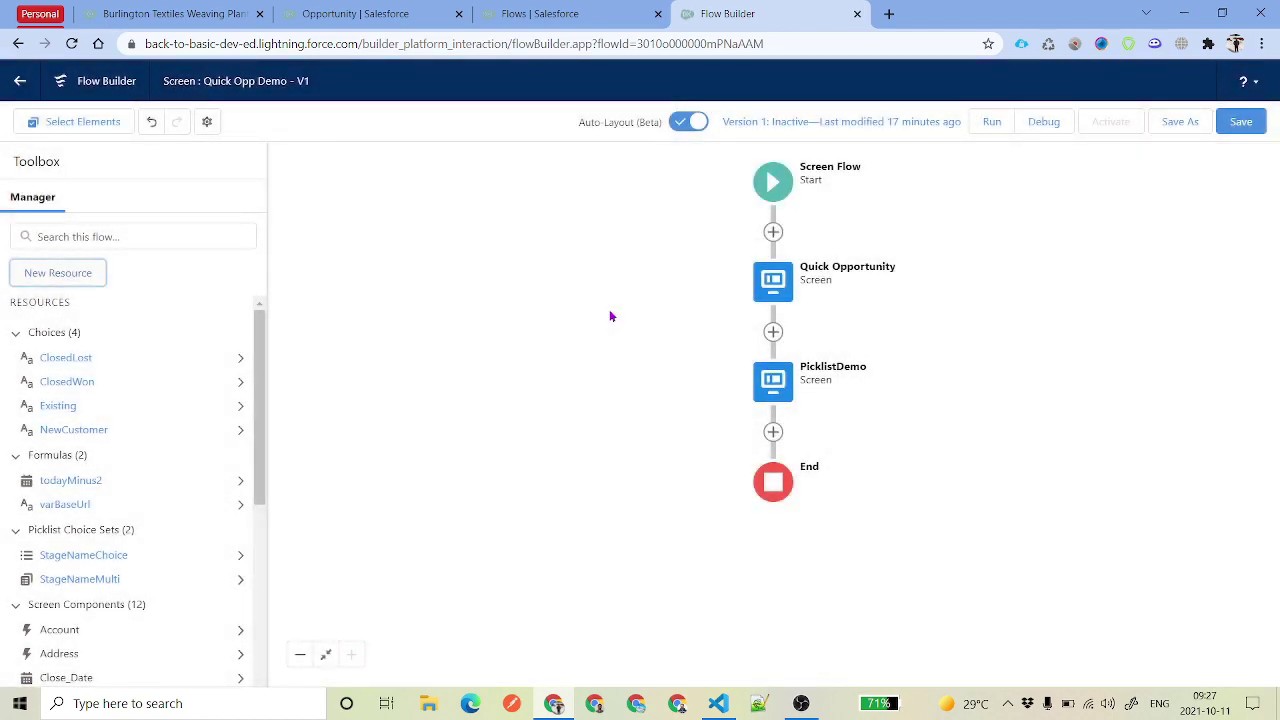
Step: Check the opportunity record tab, then start a new Record variable on the Opportunity object
key(ctrl+1)
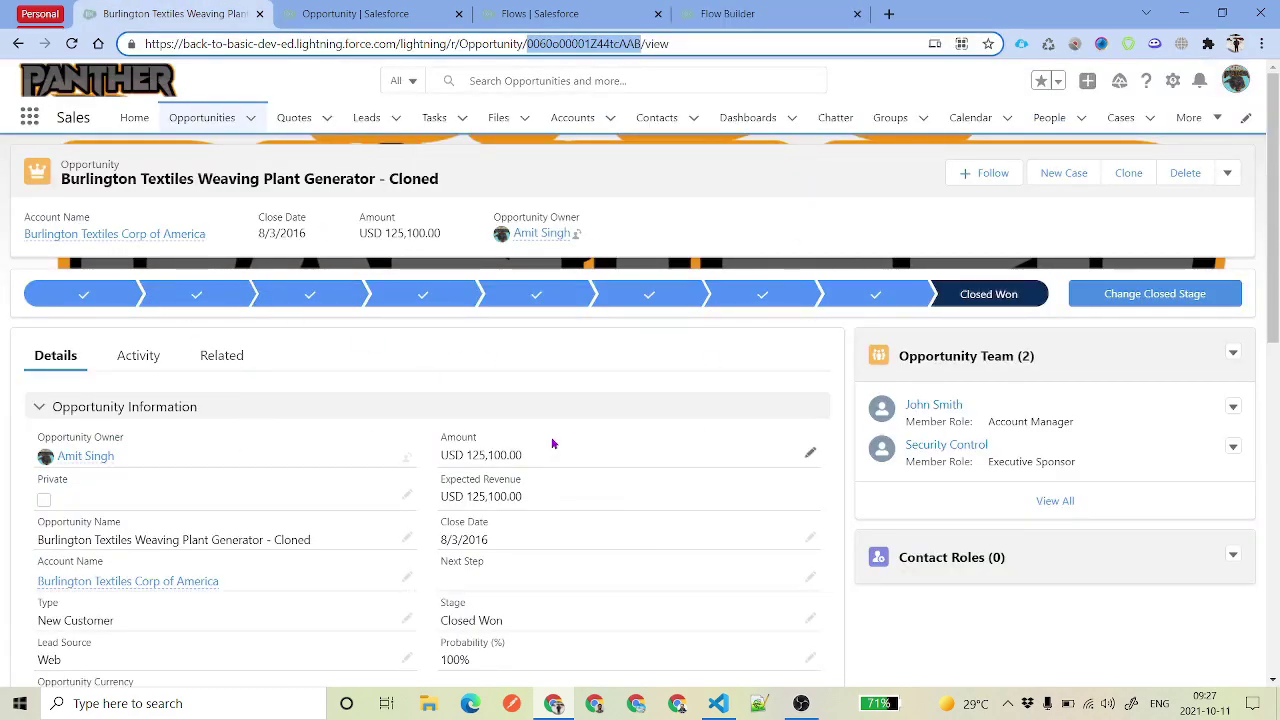
click(679, 206)
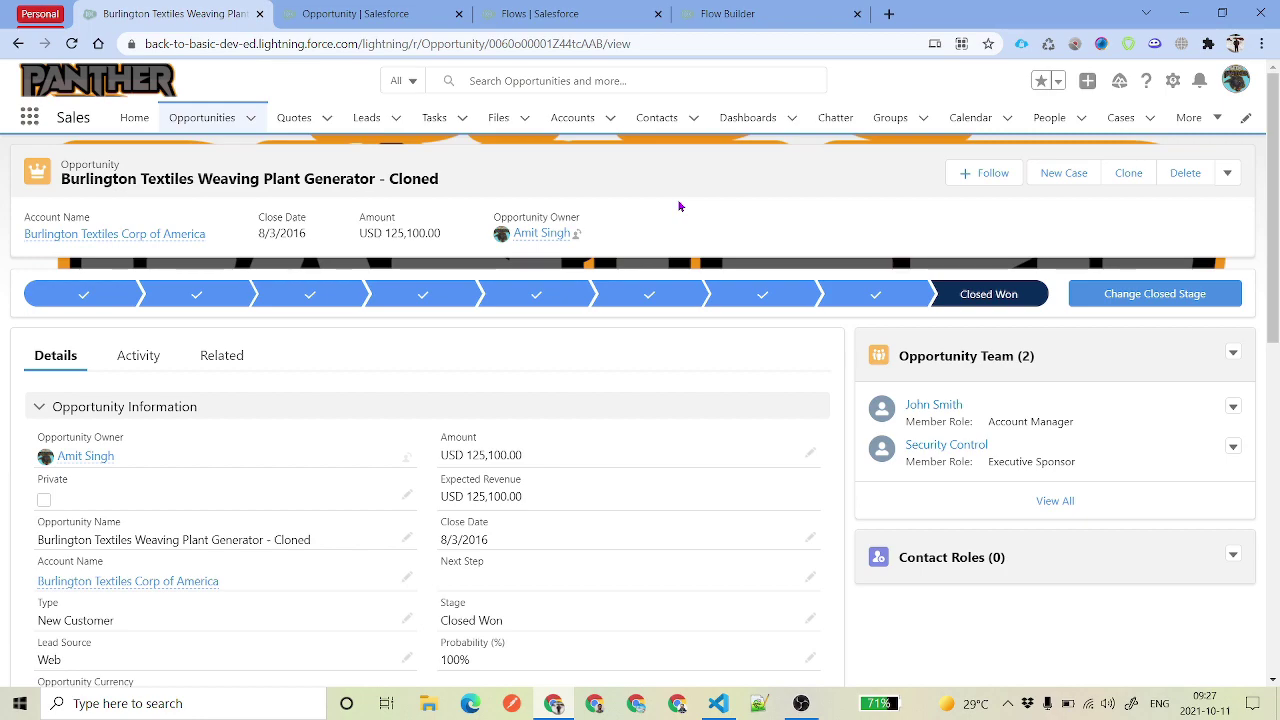
click(728, 14)
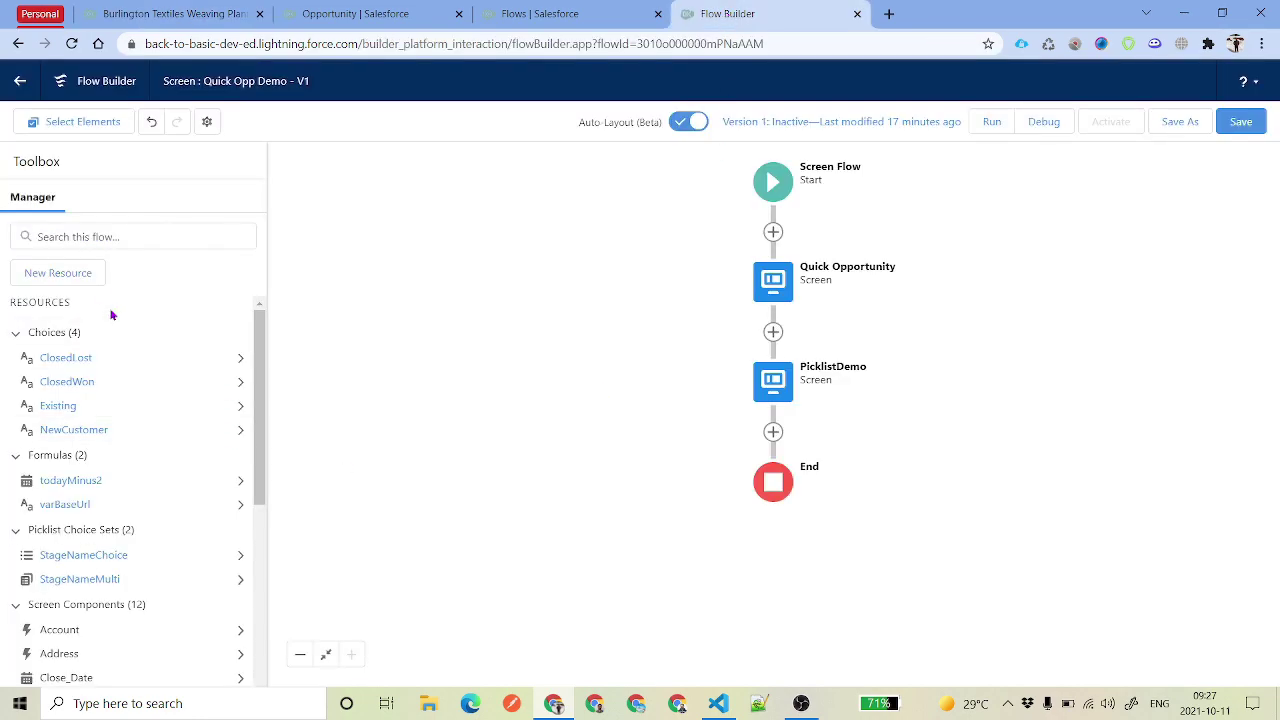
click(83, 277)
click(423, 314)
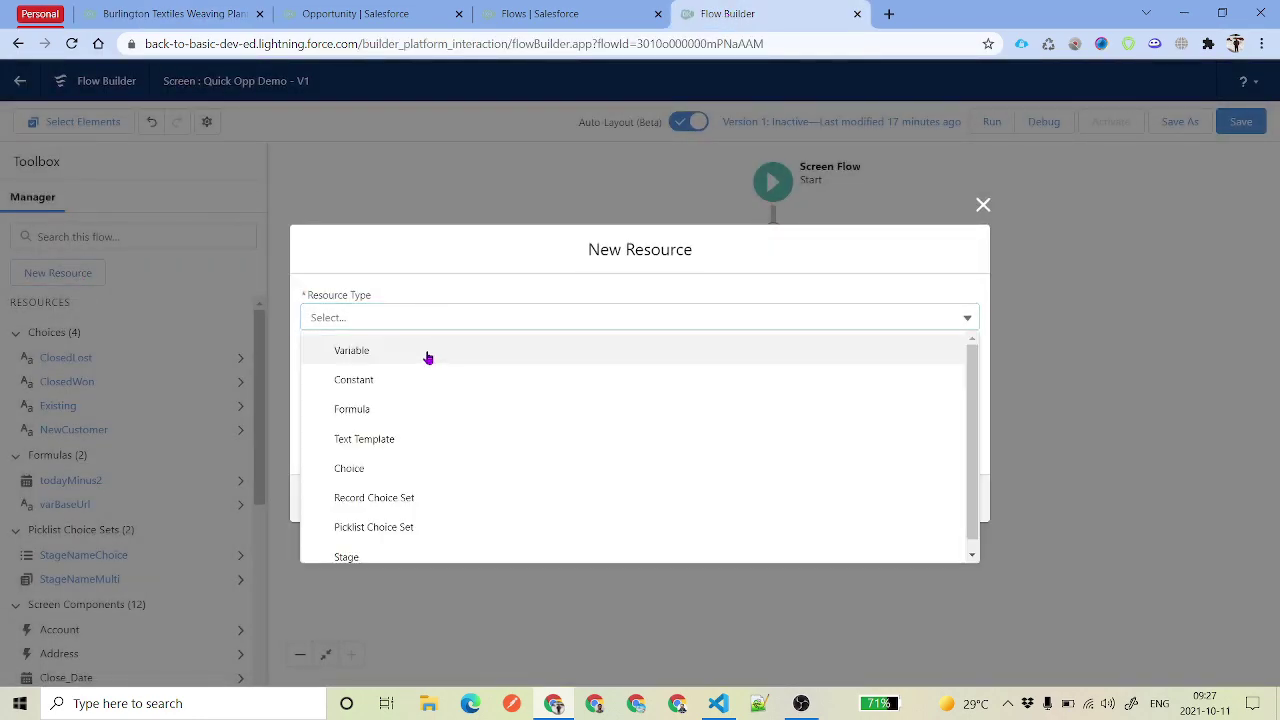
click(427, 351)
click(383, 345)
text(car)
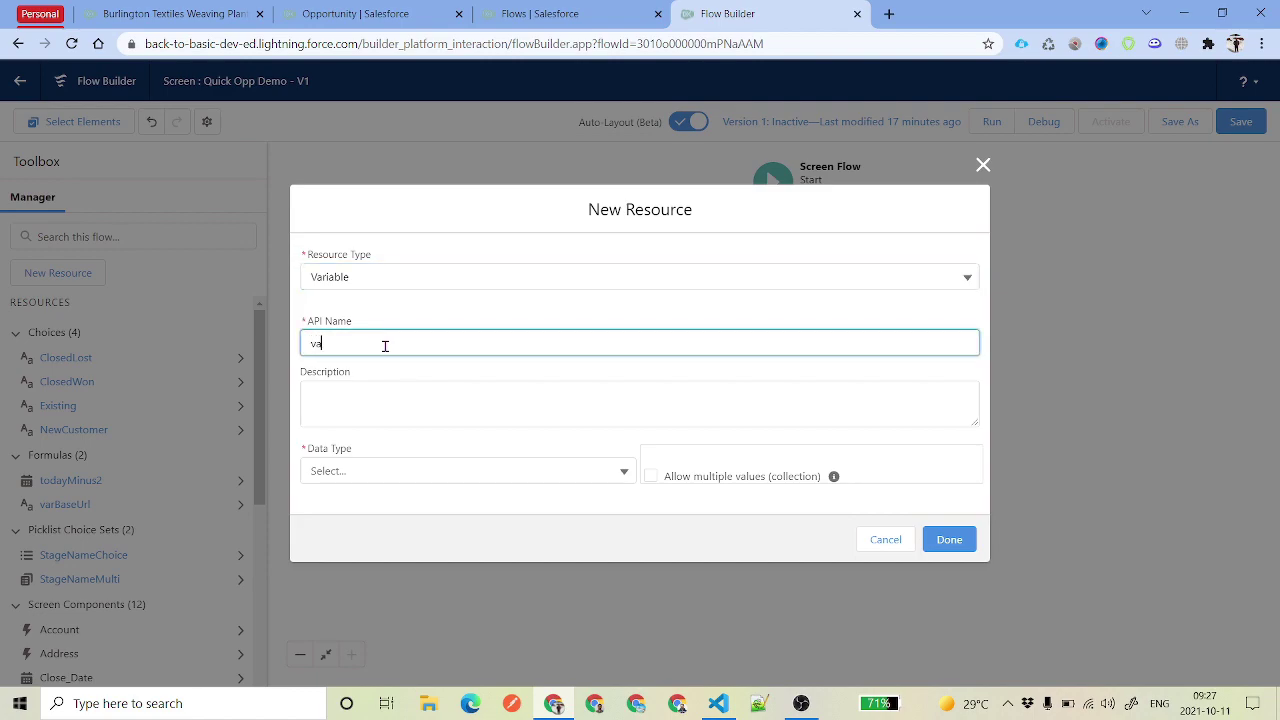
text(OppsSetByNoId)
click(356, 466)
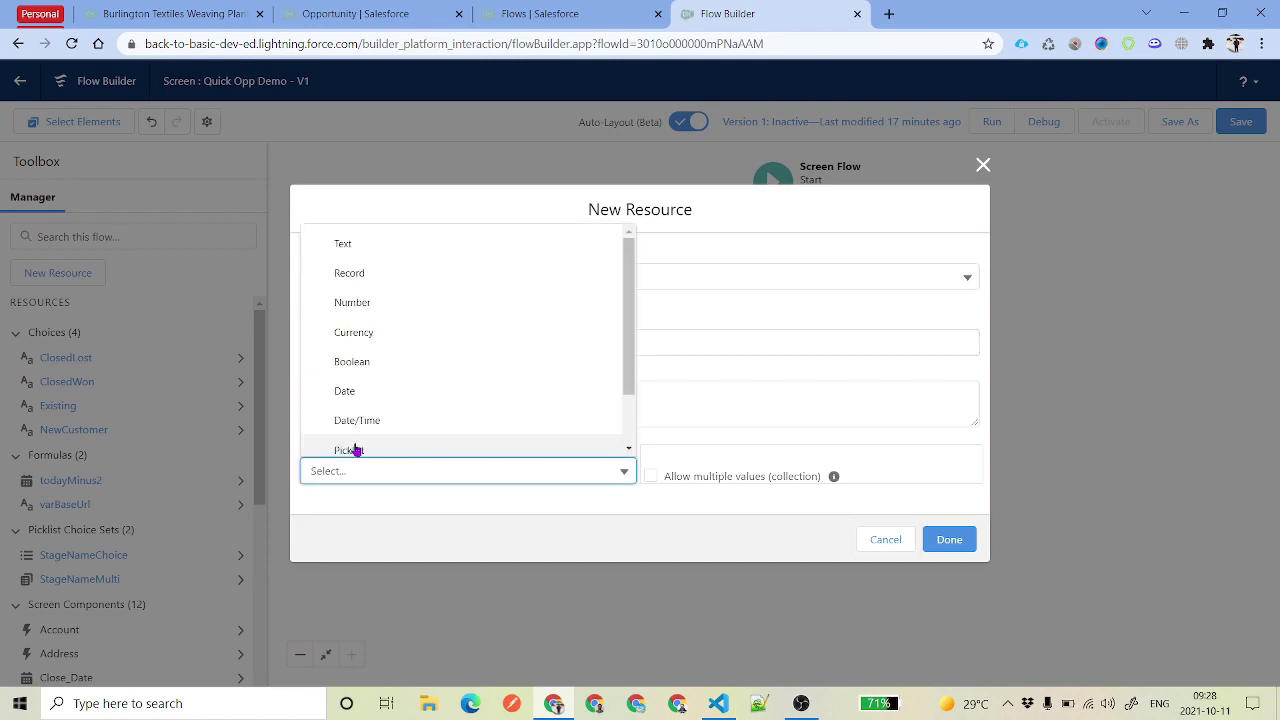
click(386, 275)
click(447, 477)
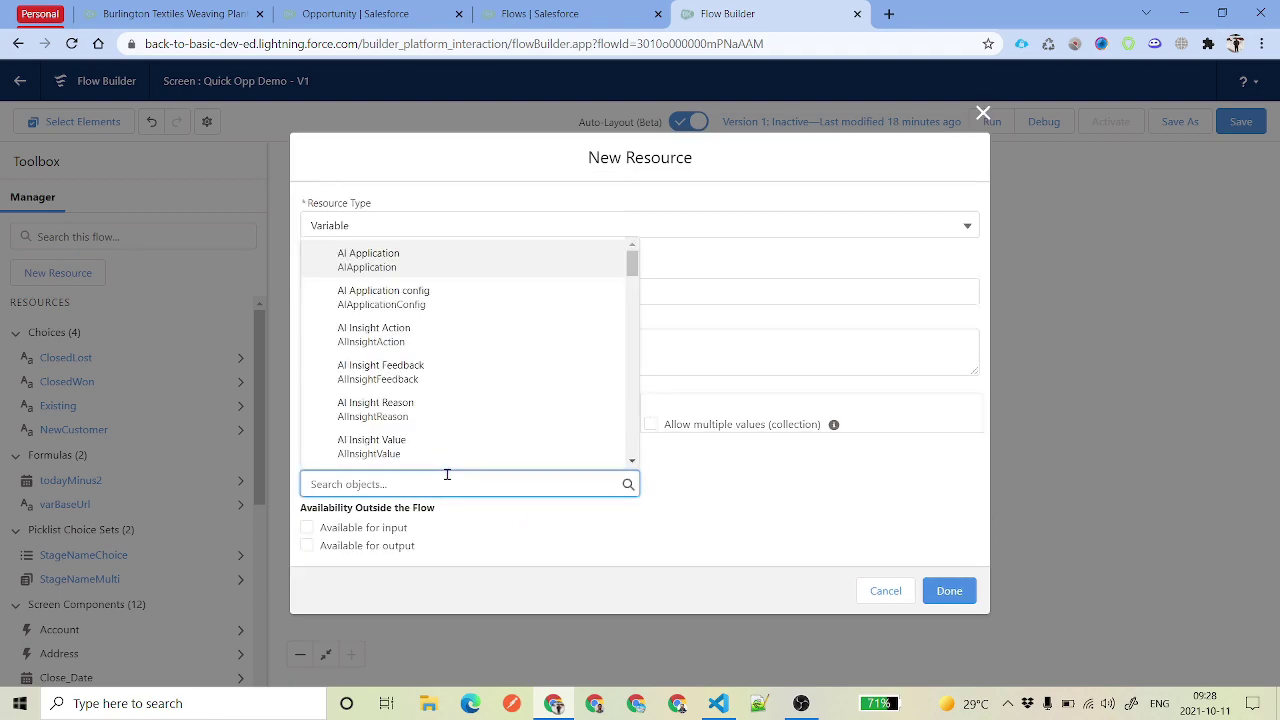
text(Oppo)
click(403, 305)
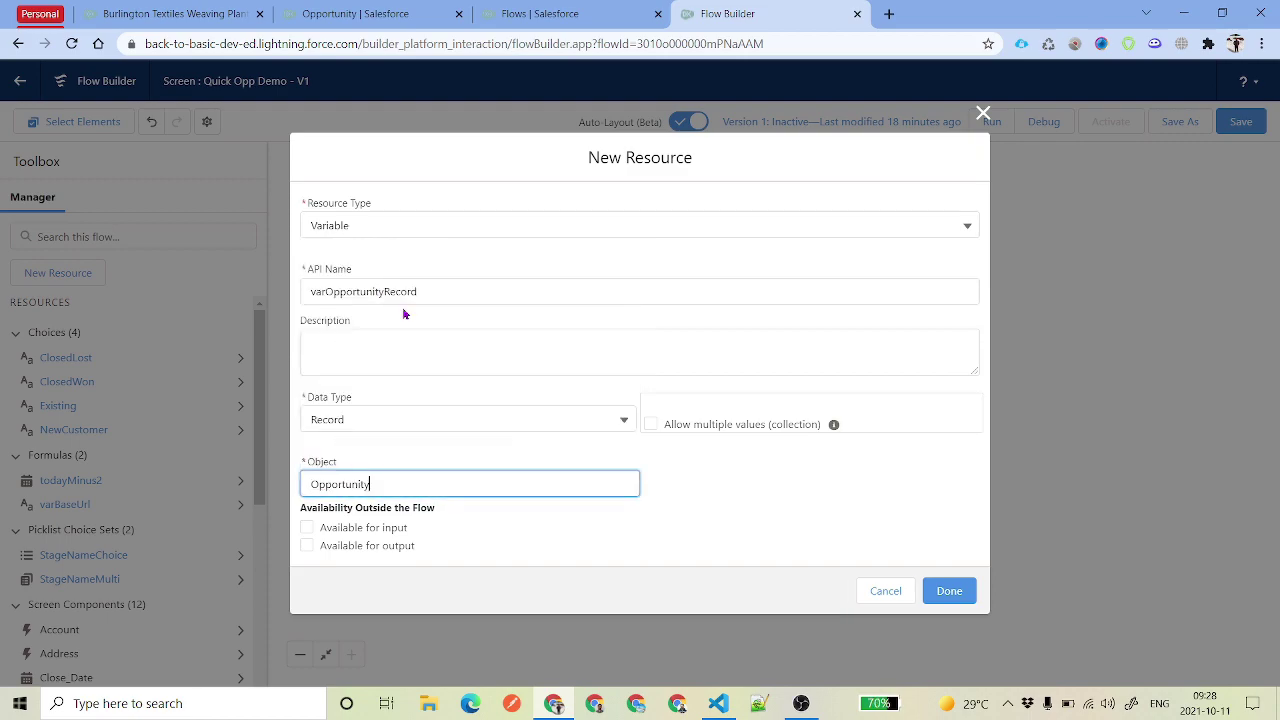
click(732, 478)
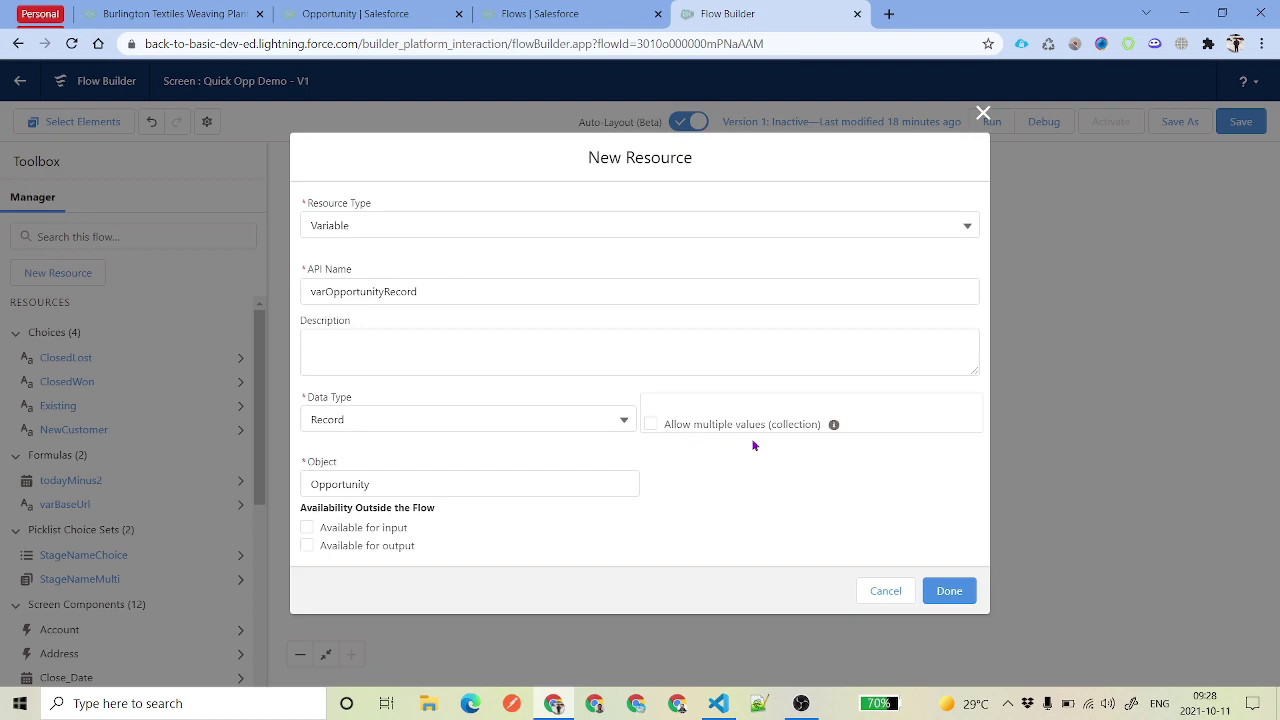
Step: Save it as varOpportunityRecord, a single Opportunity record variable
click(651, 425)
drag(428, 290, 284, 286)
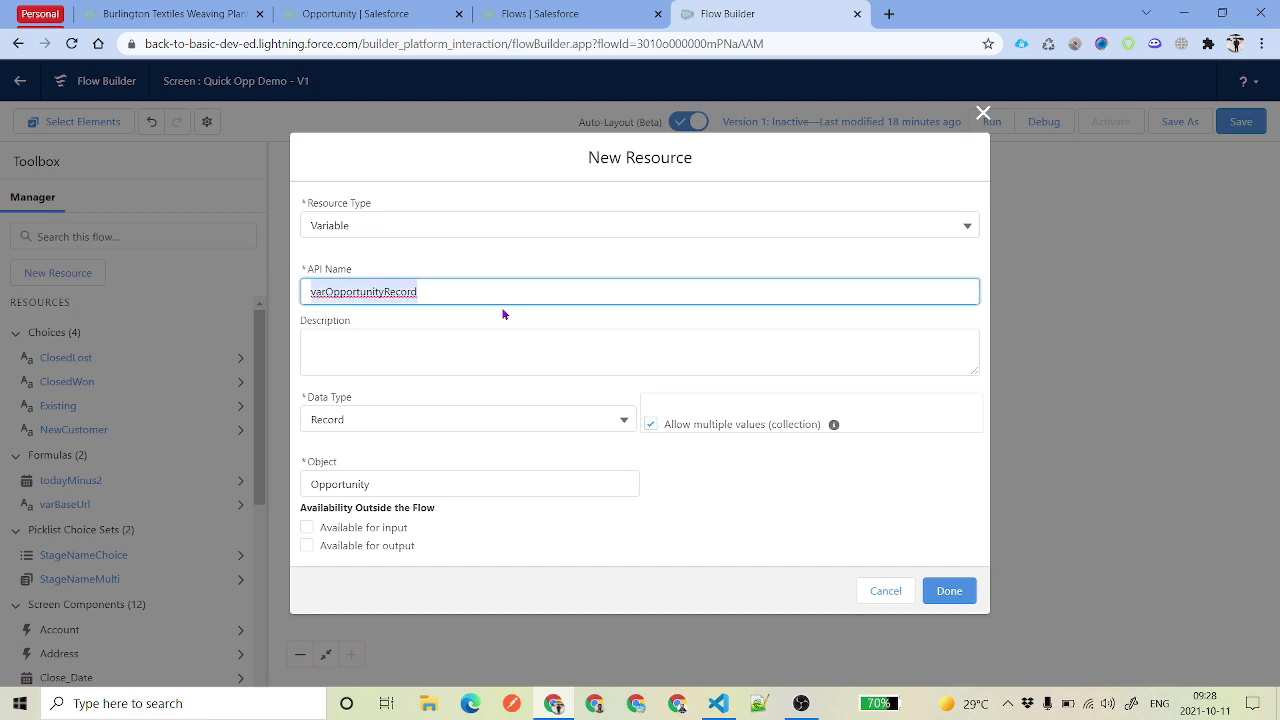
click(649, 427)
drag(463, 294, 311, 297)
click(405, 322)
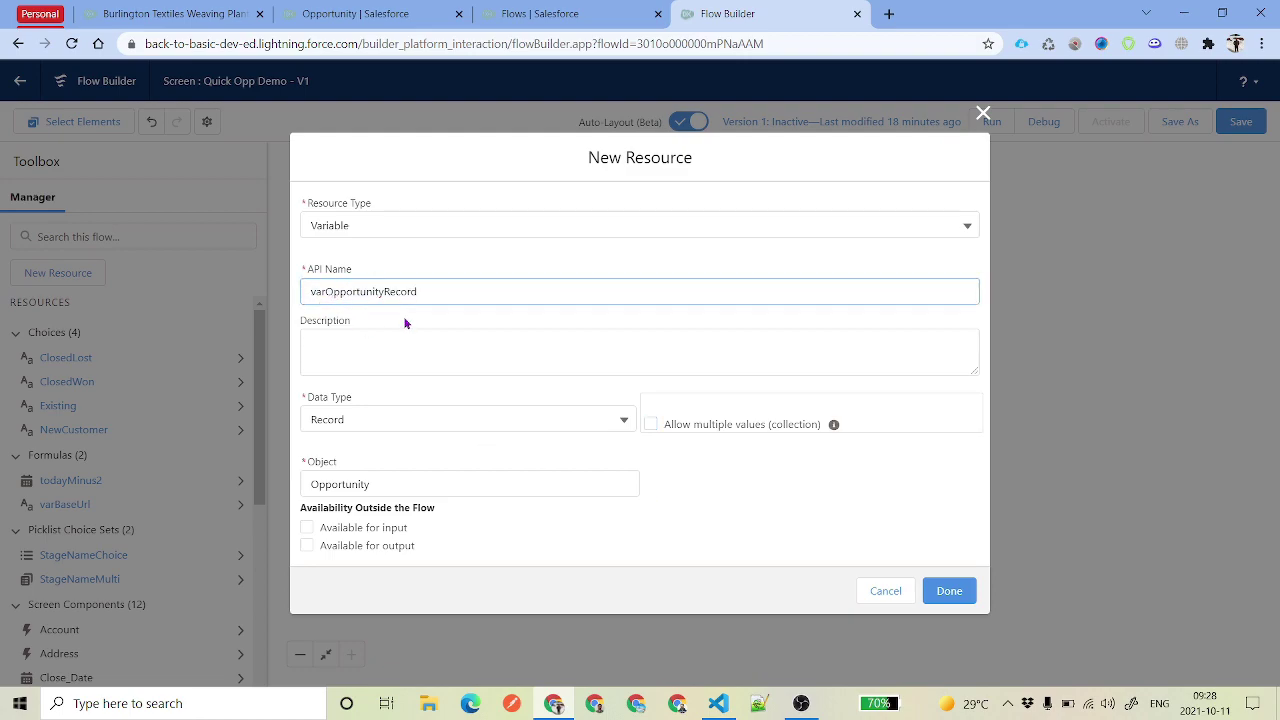
click(949, 590)
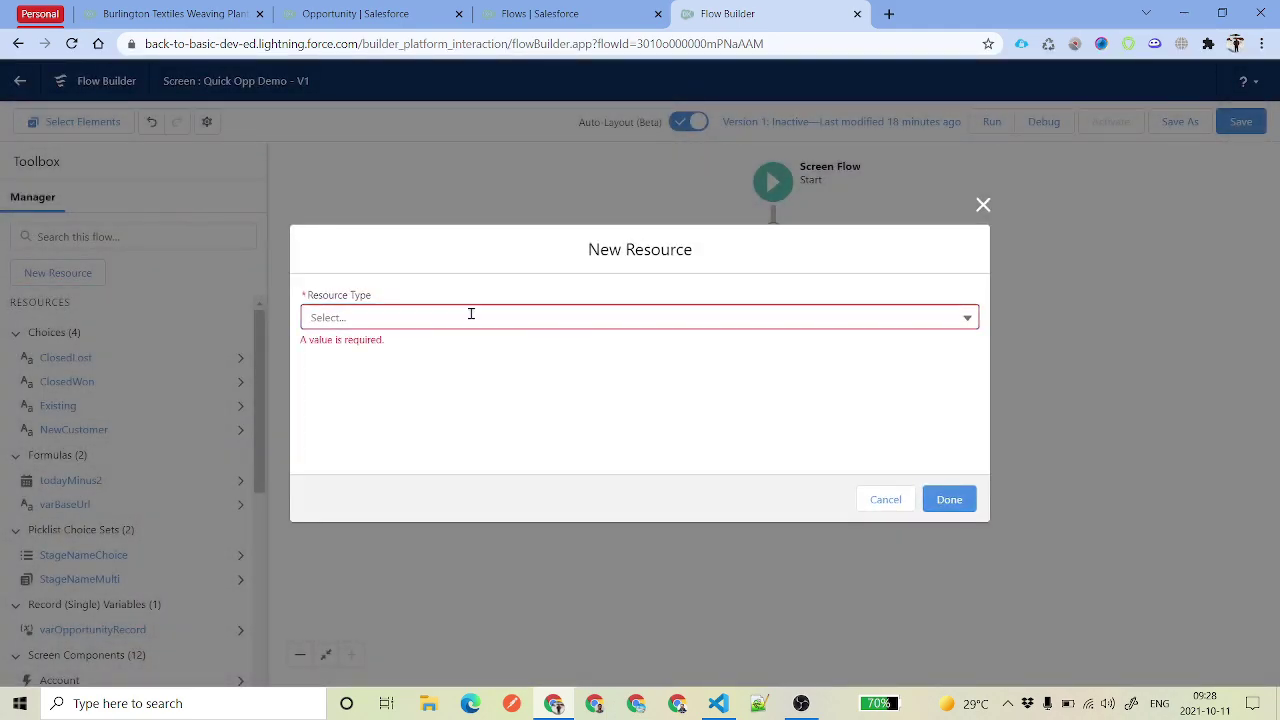
Step: Save varOpportunityList as an Opportunity collection variable, then begin another new resource
click(471, 314)
click(428, 353)
click(379, 345)
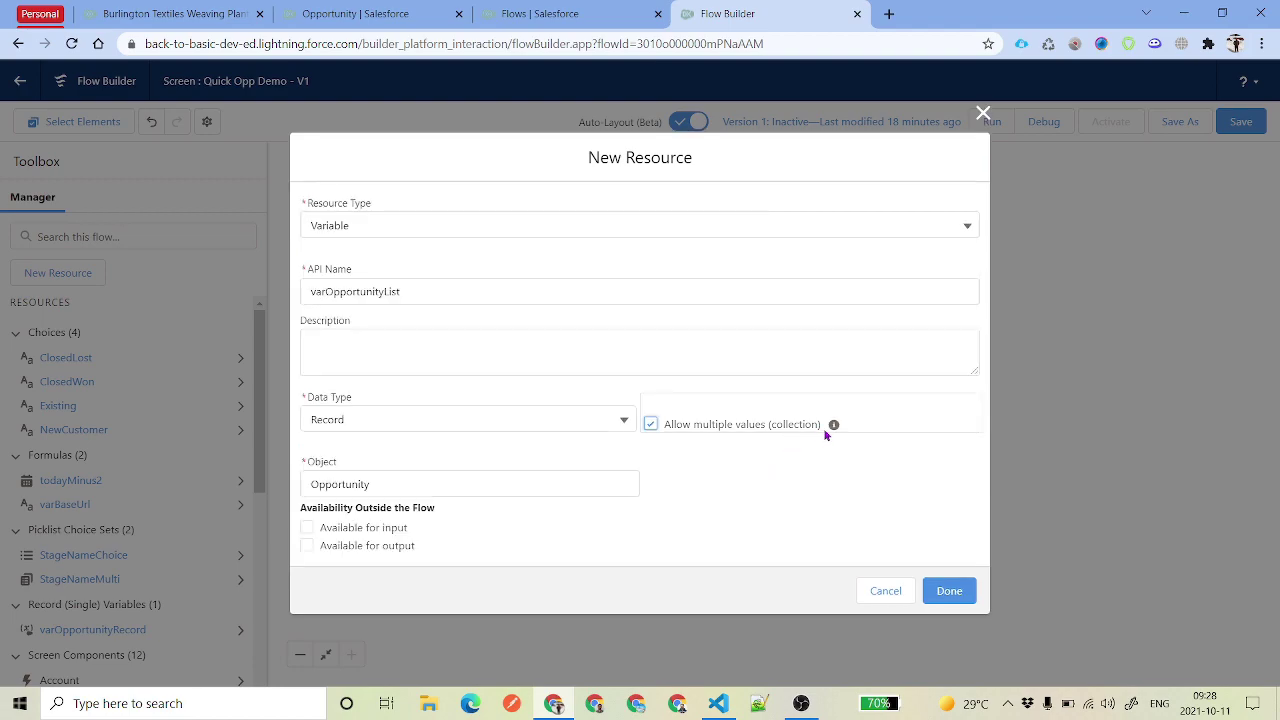
click(949, 590)
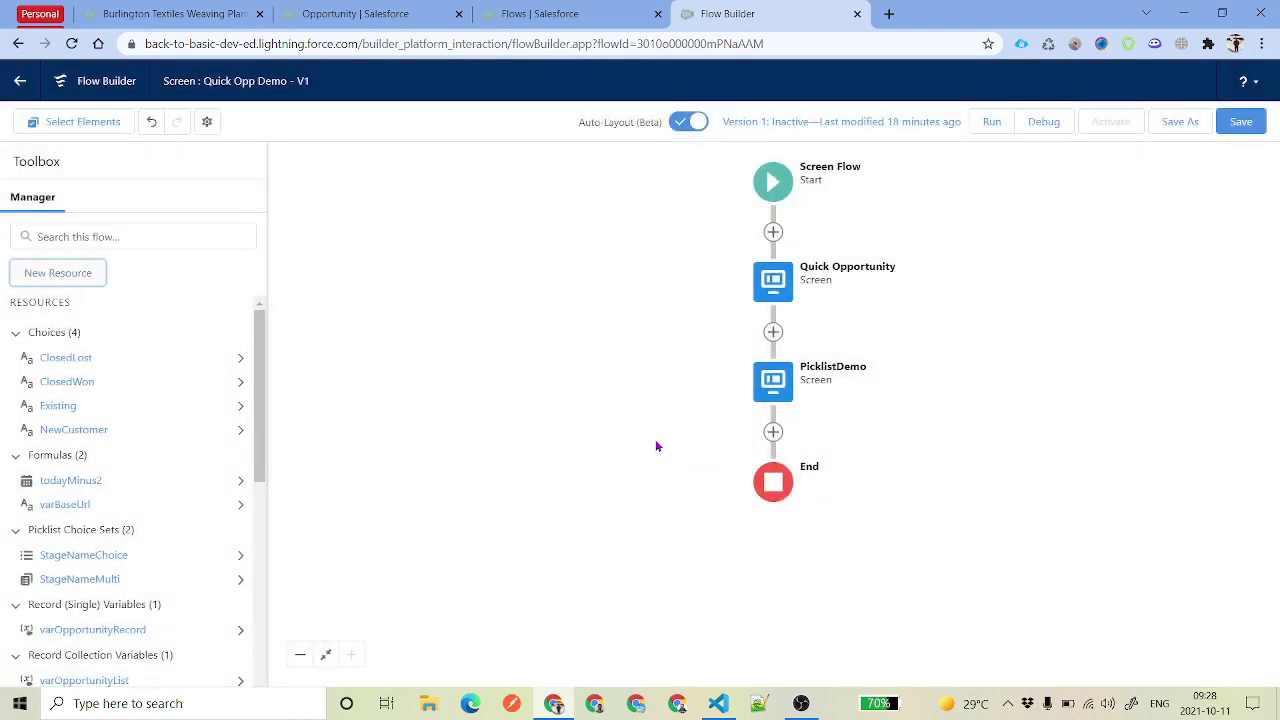
click(86, 272)
click(393, 318)
Step: Make the new resource a Variable with the Apex-Defined data type
click(398, 346)
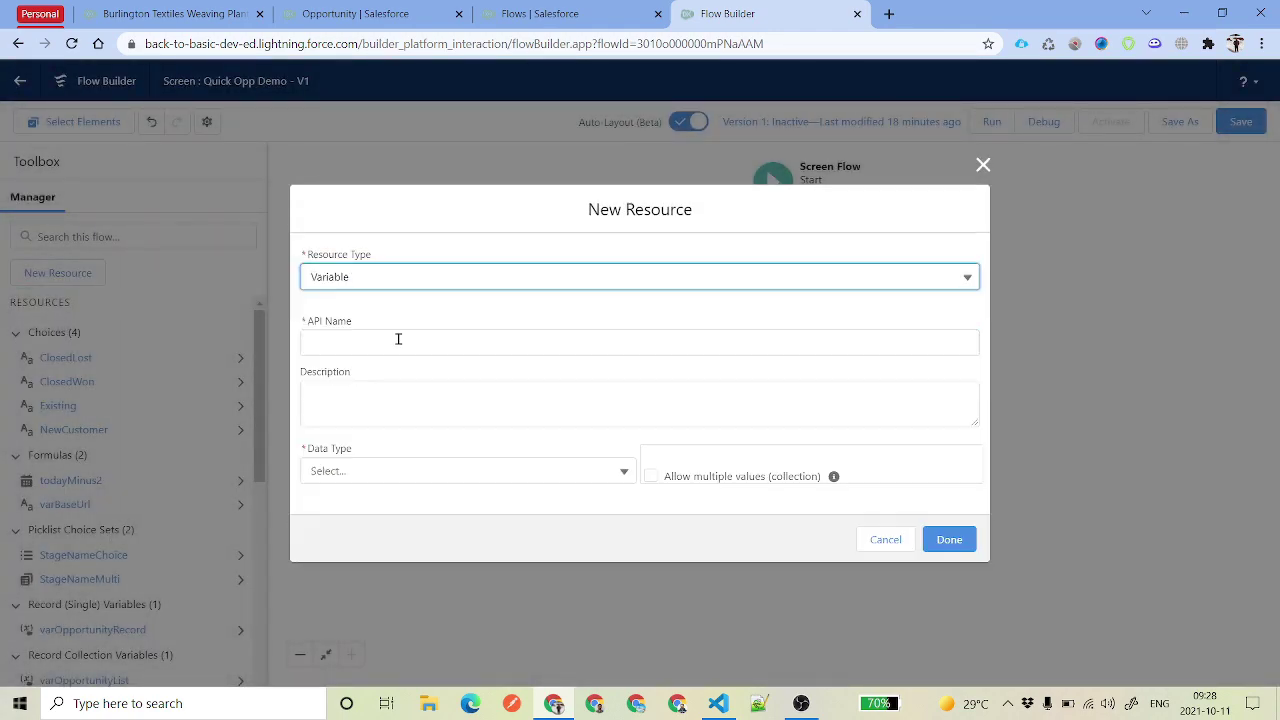
click(455, 470)
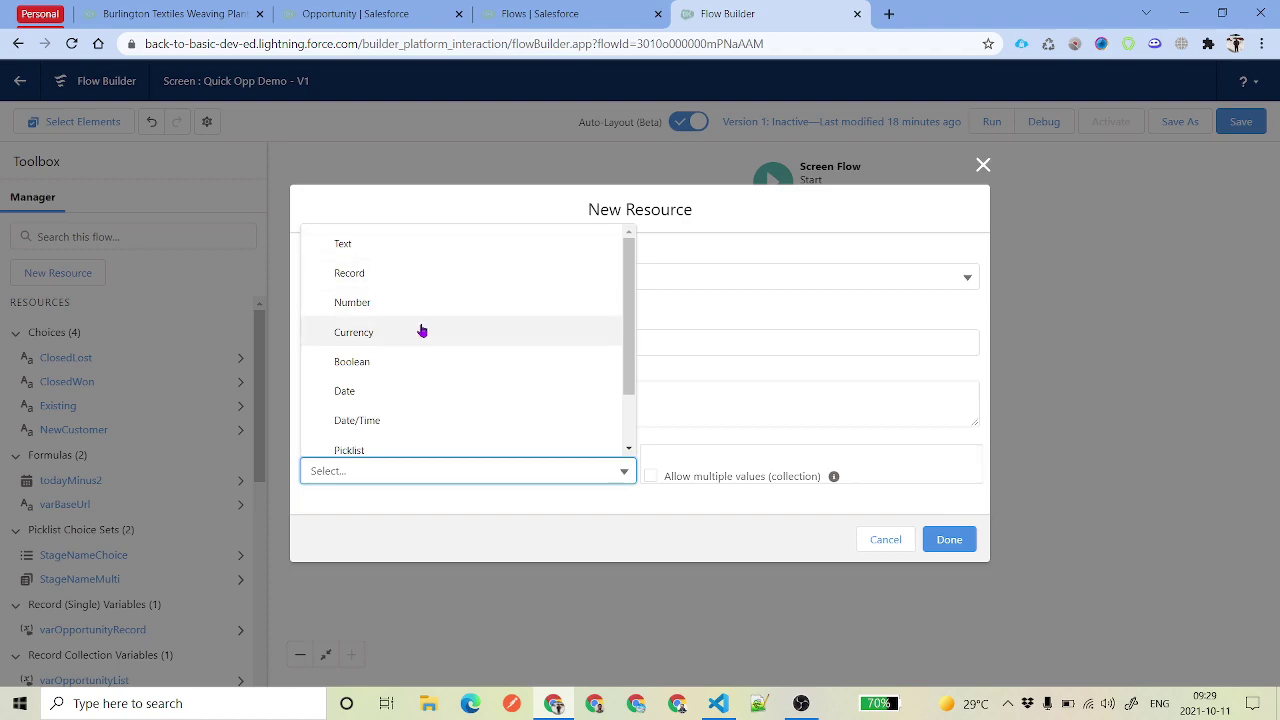
scroll(405, 405, down, 3)
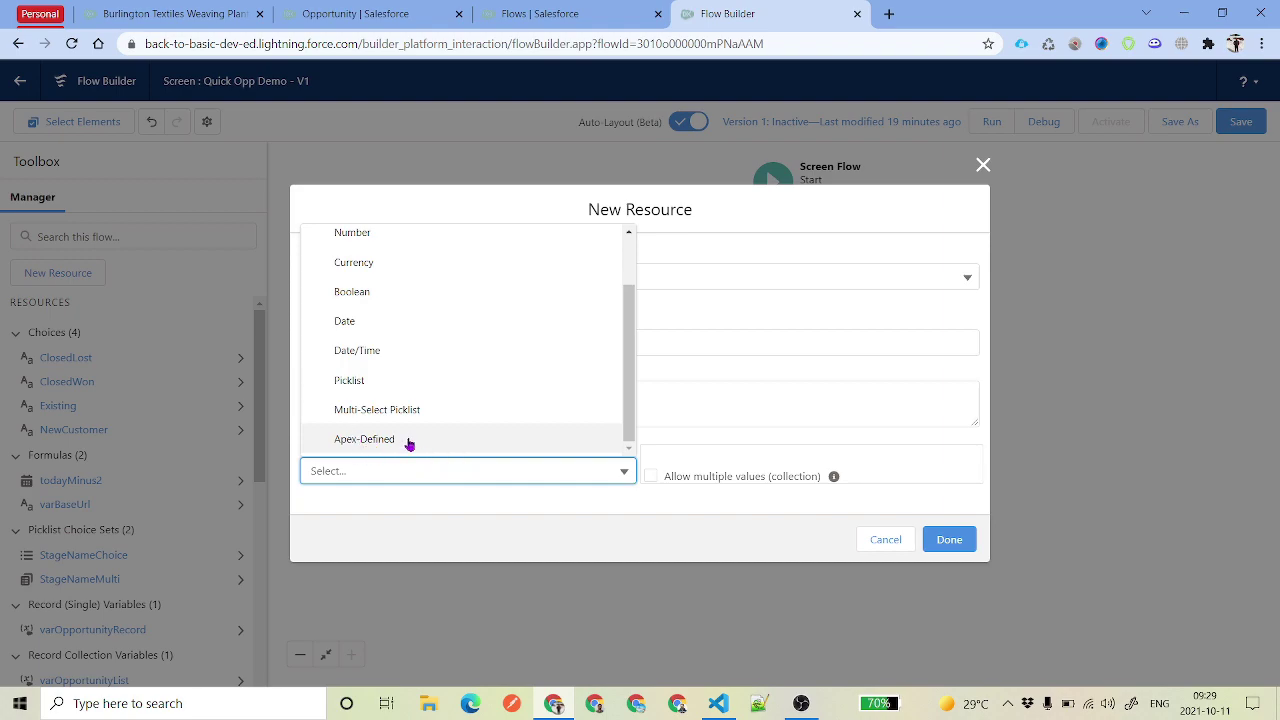
click(408, 443)
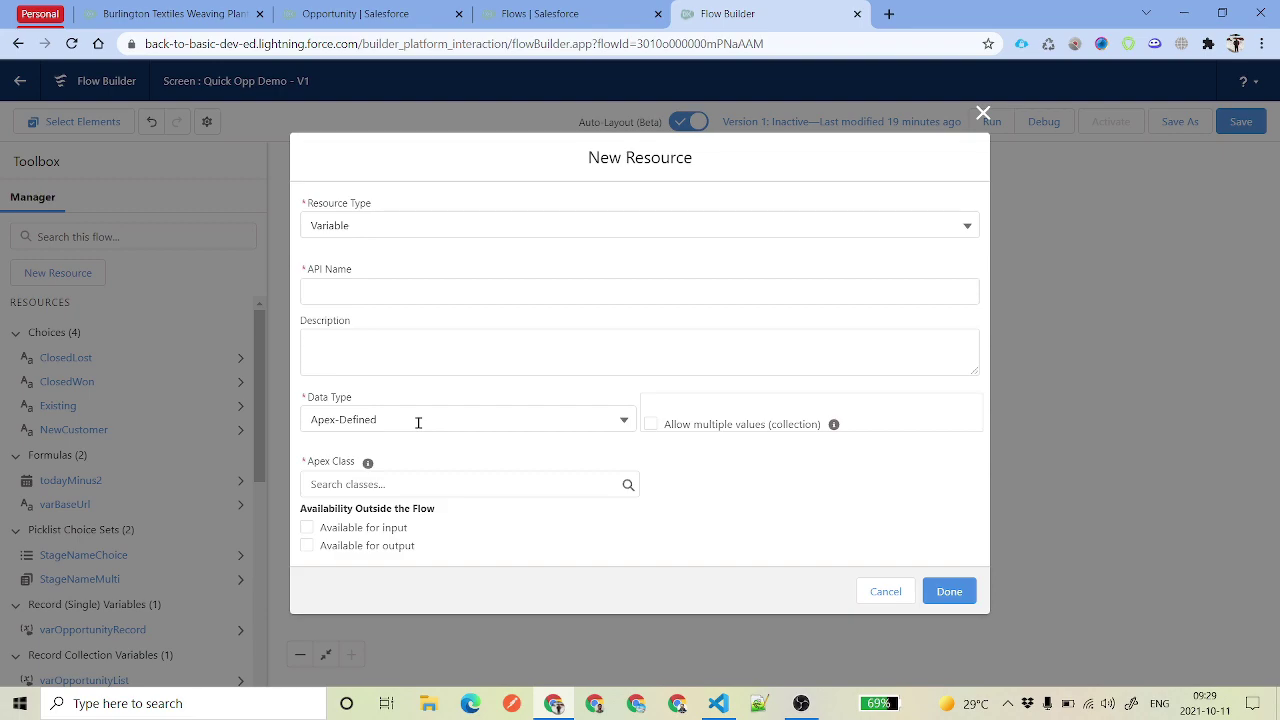
Step: Browse the Apex Class list, then cancel the New Resource dialog
click(467, 484)
scroll(500, 320, down, 2)
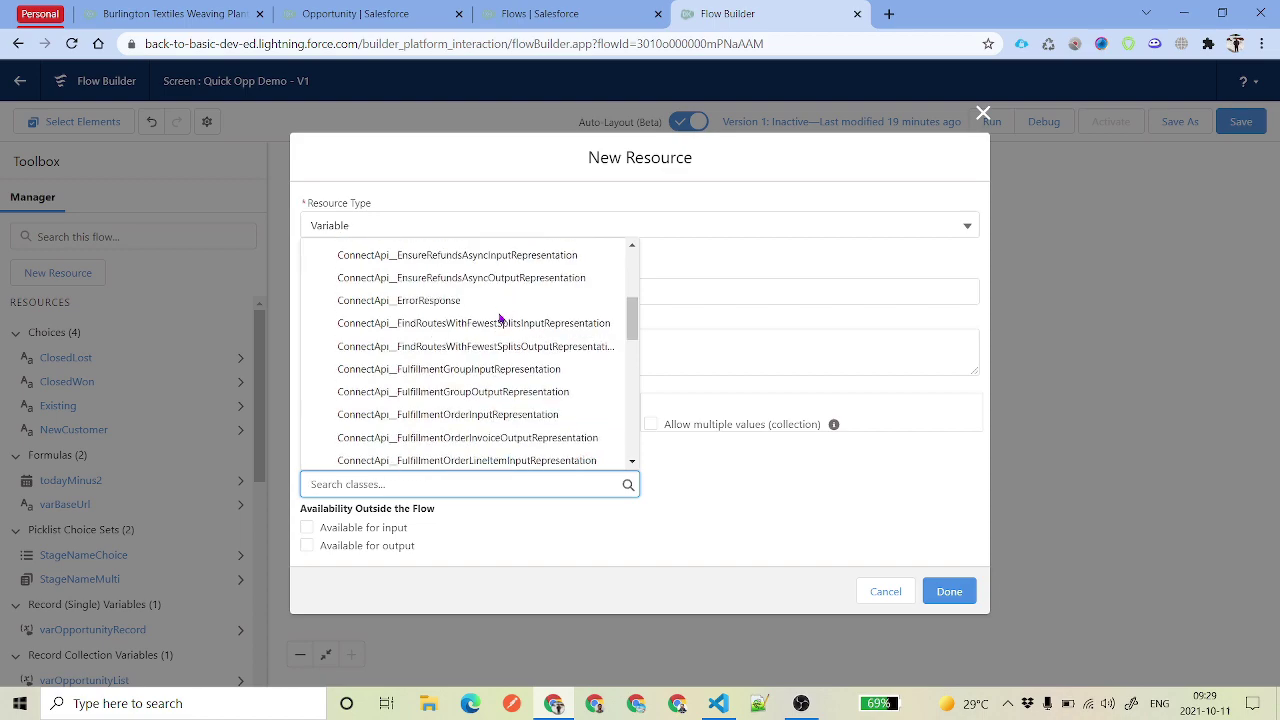
scroll(500, 322, up, 2)
scroll(500, 340, down, 3)
scroll(500, 345, down, 3)
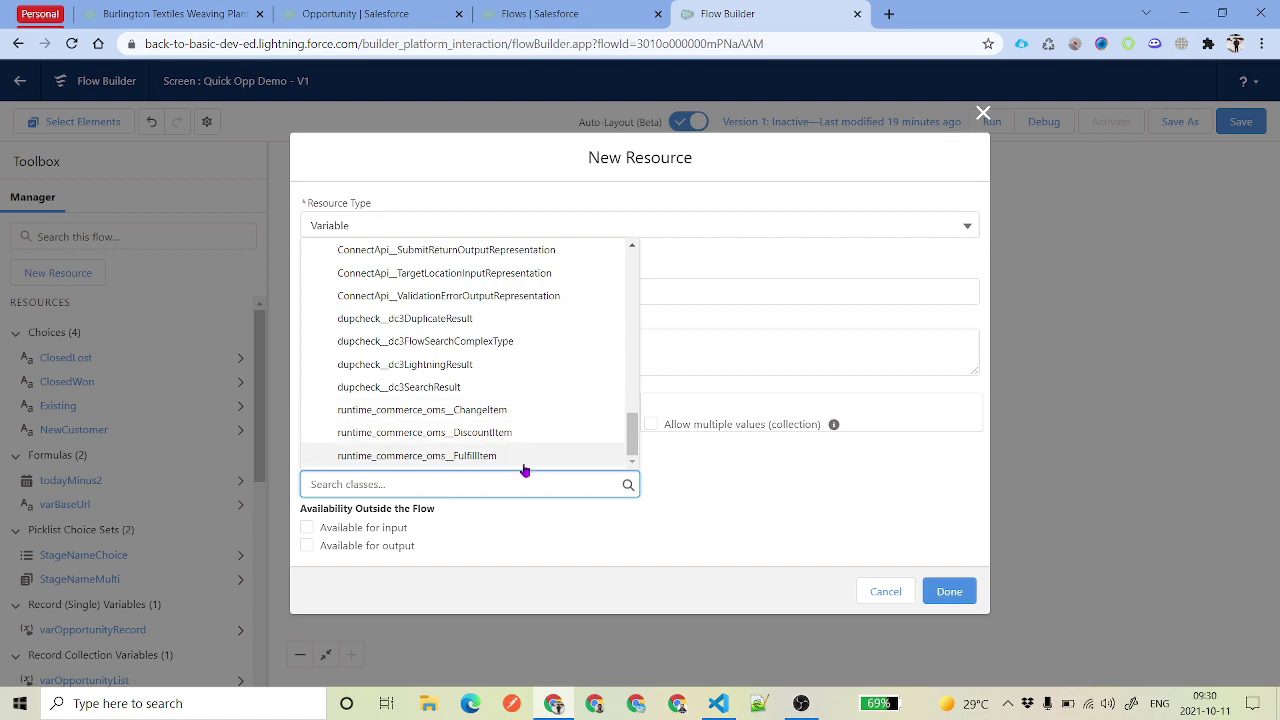
click(706, 489)
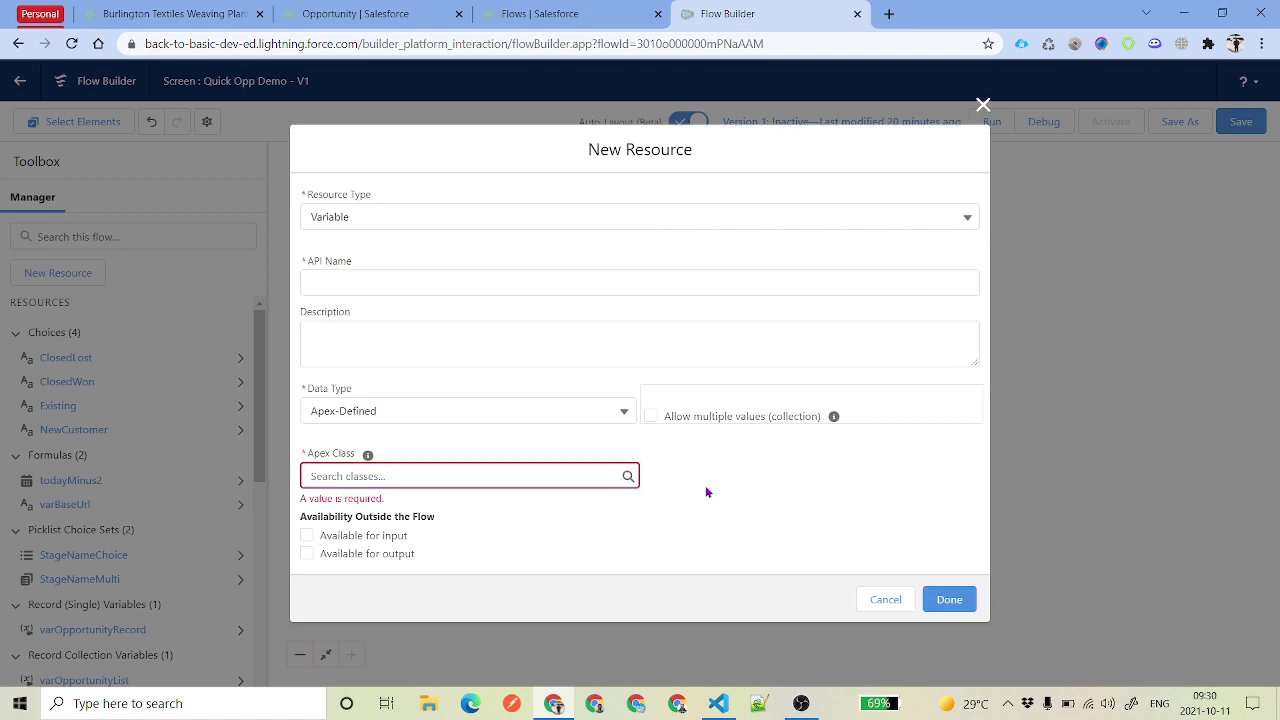
click(398, 475)
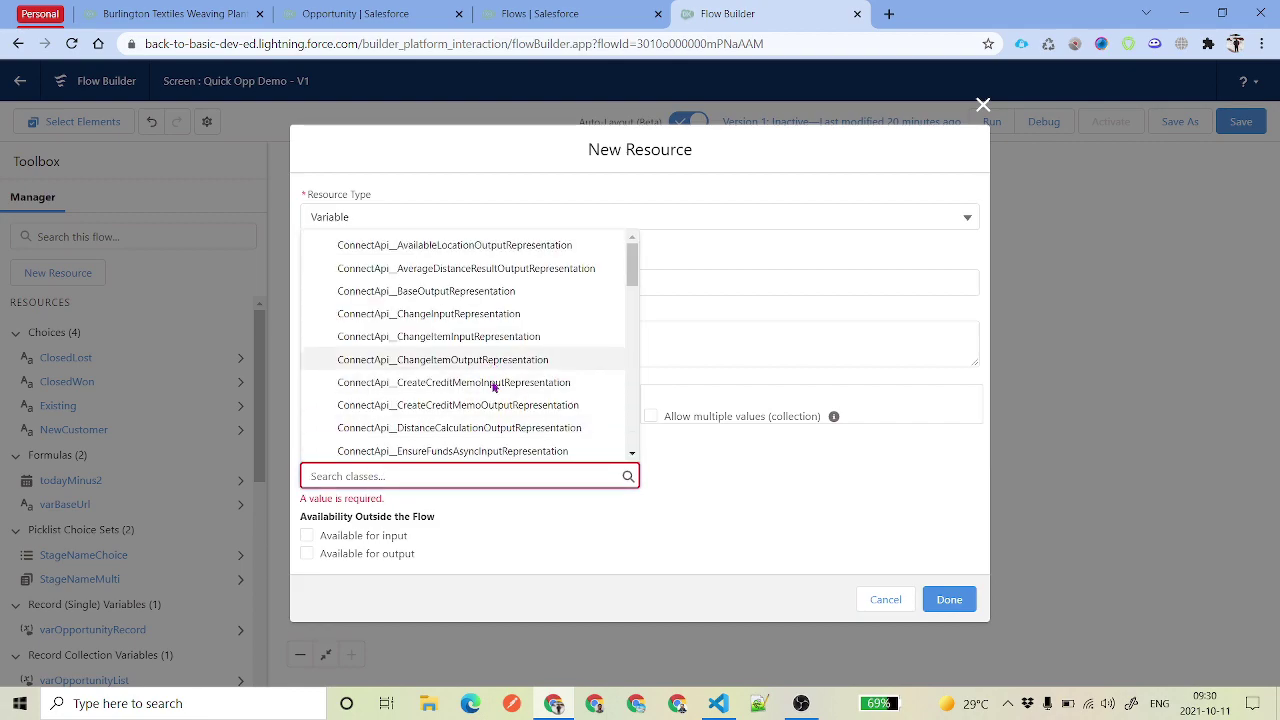
click(792, 556)
click(885, 599)
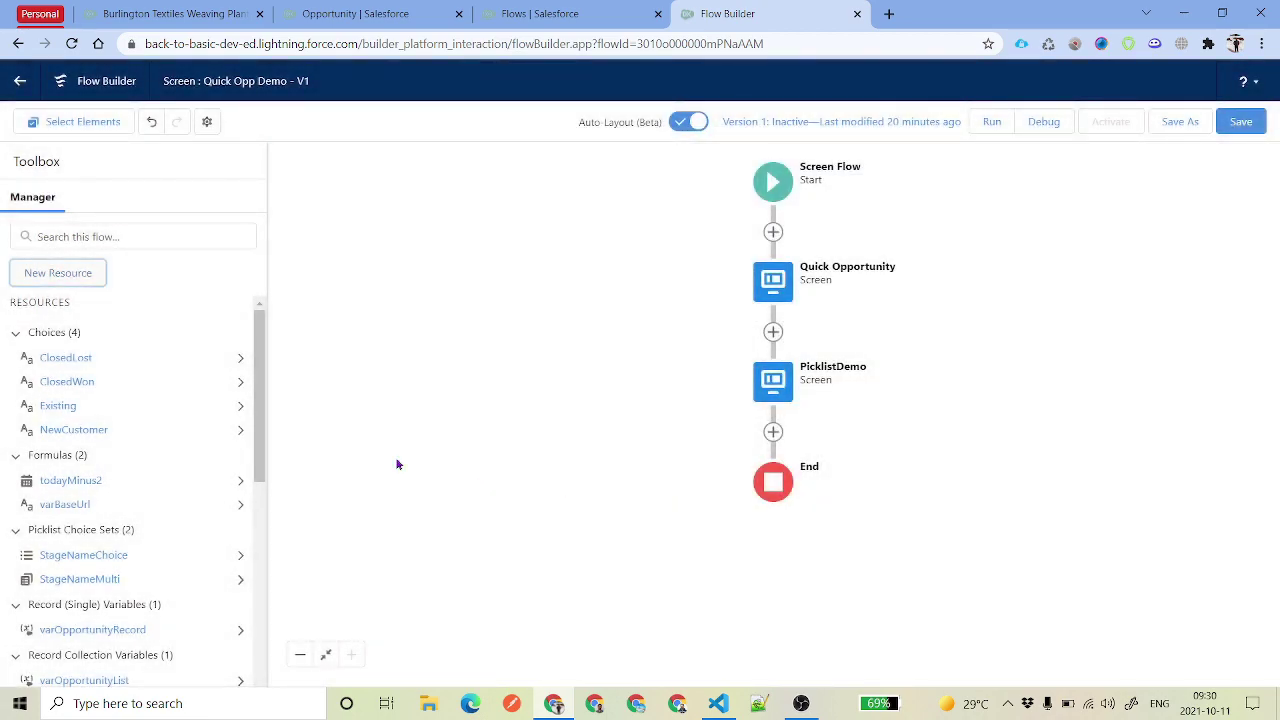
Step: From the opportunity tab, launch the Developer Console and create a new Apex class named GreetingFromFlows
click(170, 13)
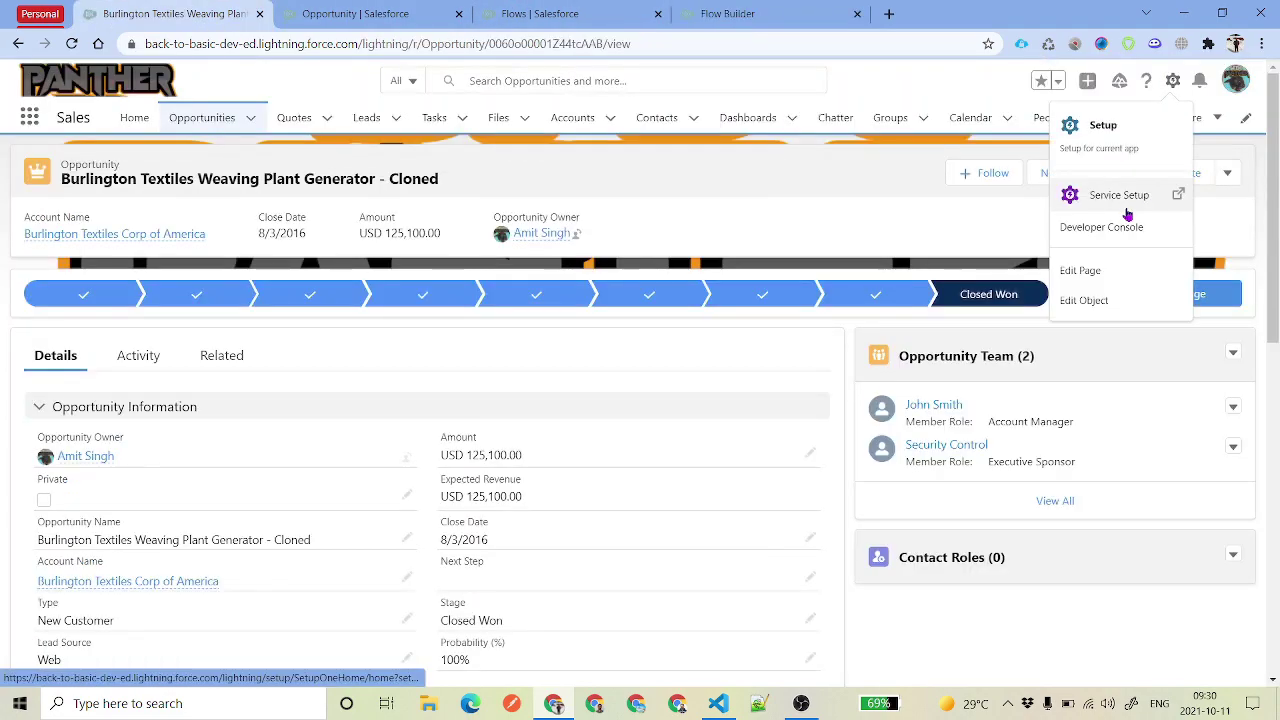
click(1103, 246)
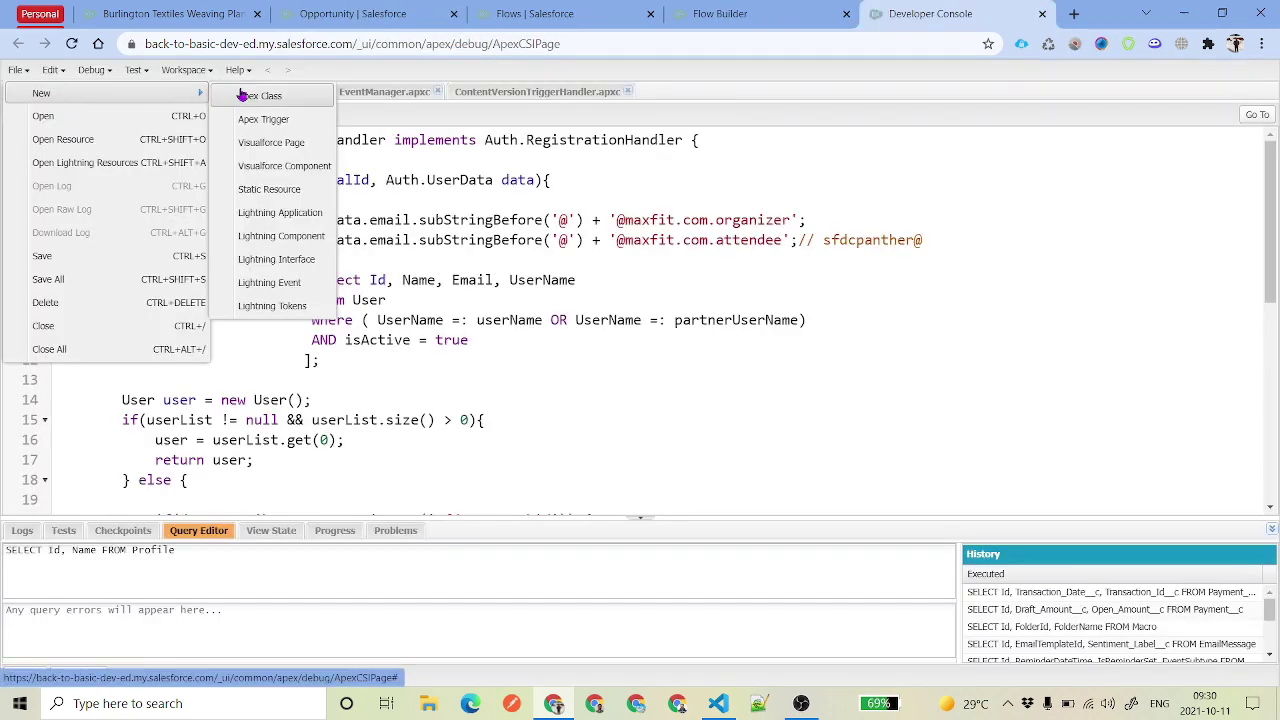
click(241, 95)
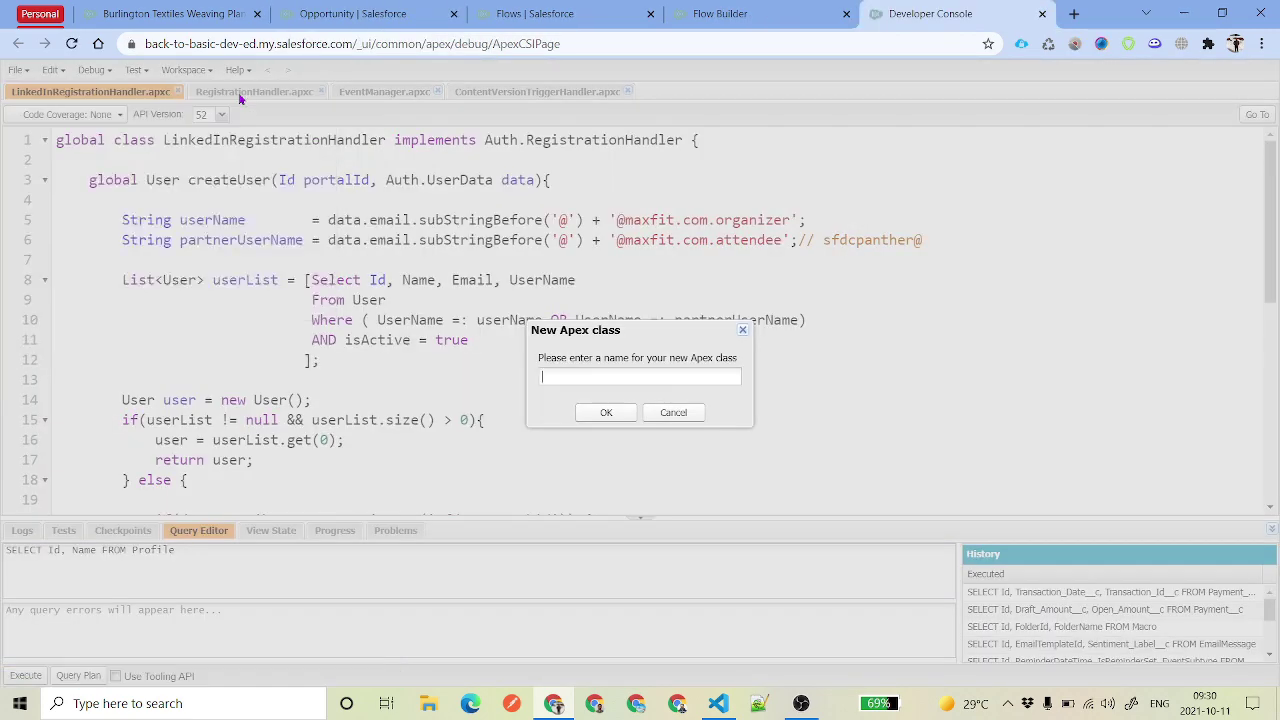
text(GreetingFromFlow)
key(Return)
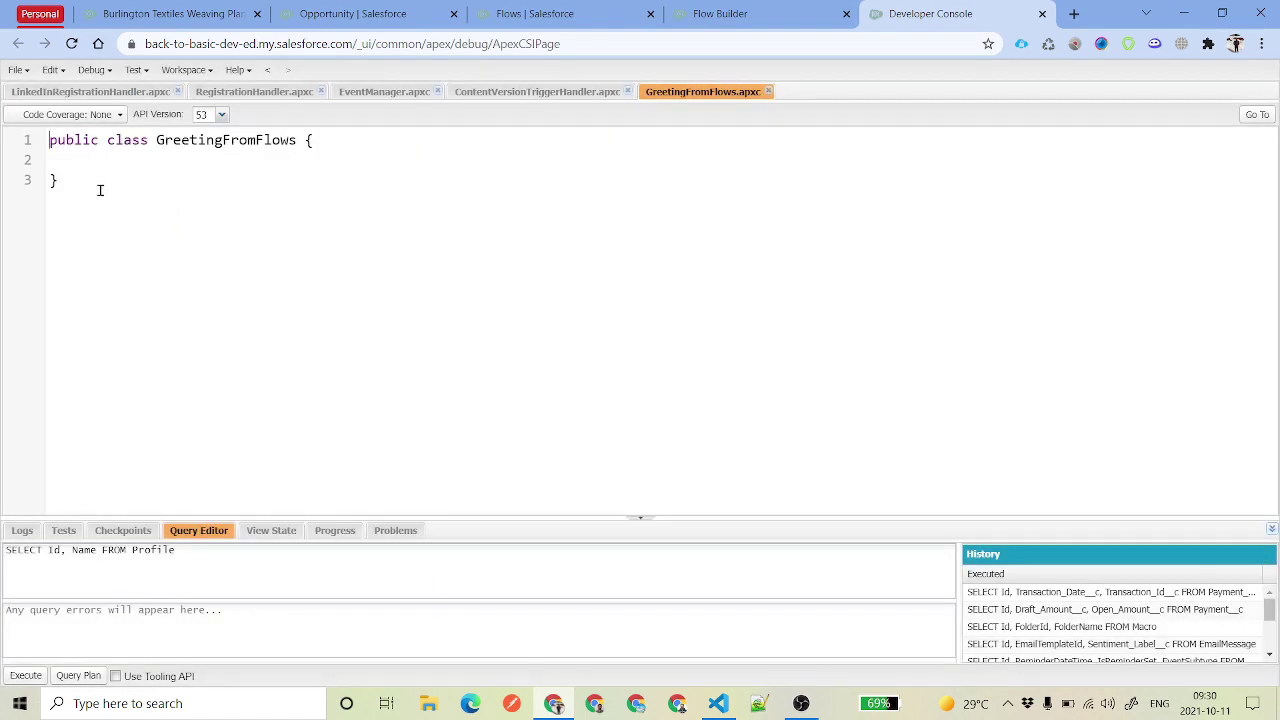
key(Return)
text(@Autrab)
key(BackSpace)
key(BackSpace)
key(BackSpace)
key(BackSpace)
text(r)
text(a)
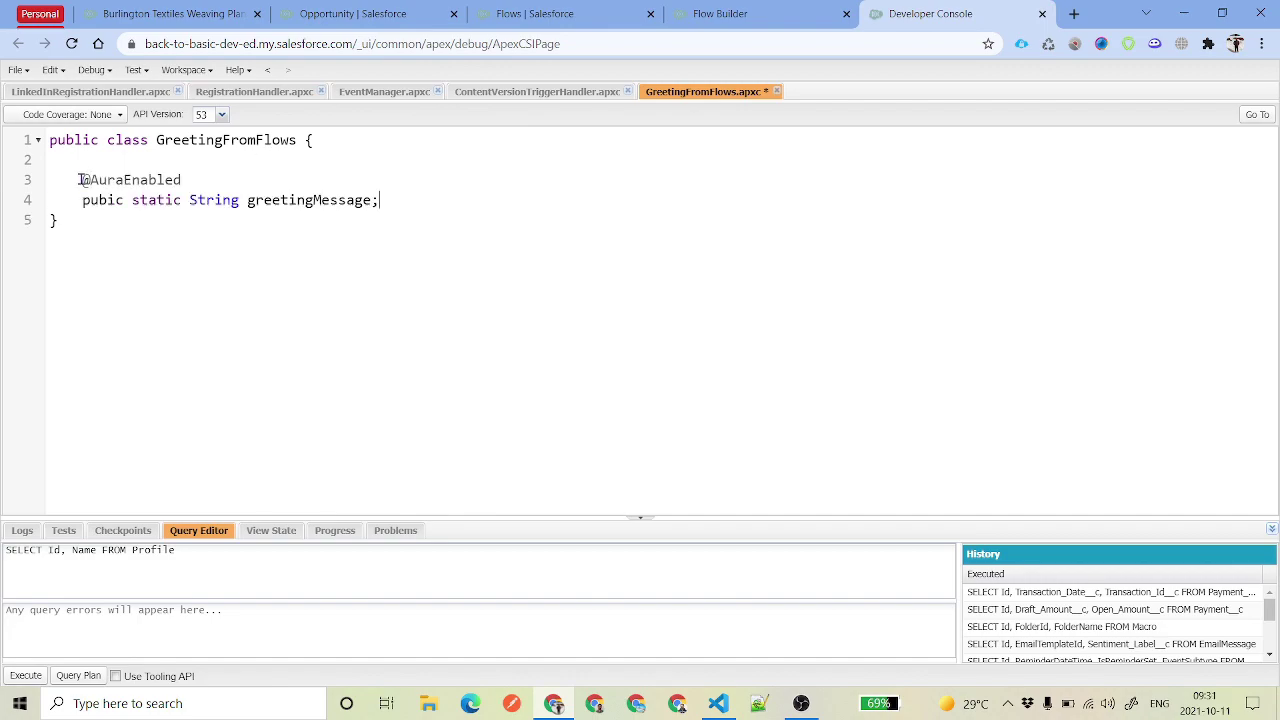
drag(80, 180, 386, 197)
key(ctrl+c)
click(417, 194)
key(Return)
key(ctrl+v)
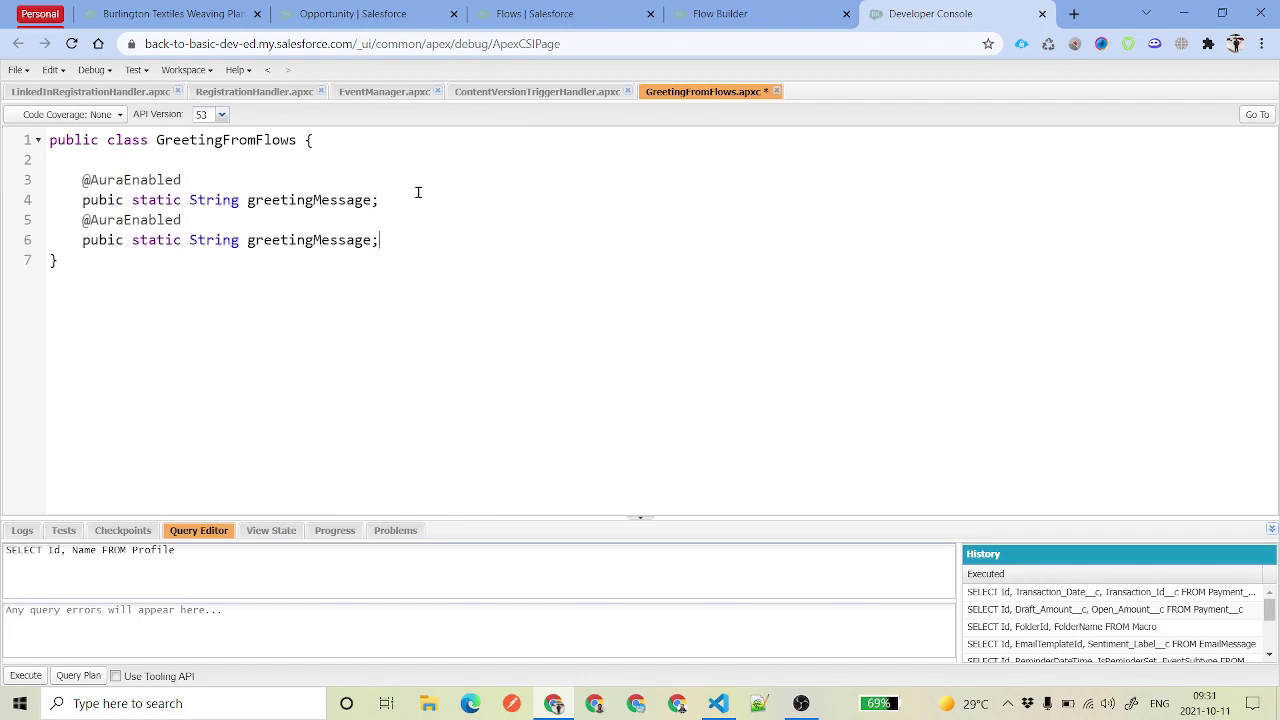
key(Return)
key(ctrl+v)
Step: Rename the three fields to howYouSayHi, language and howYouSayBye
double_click(307, 241)
text(language)
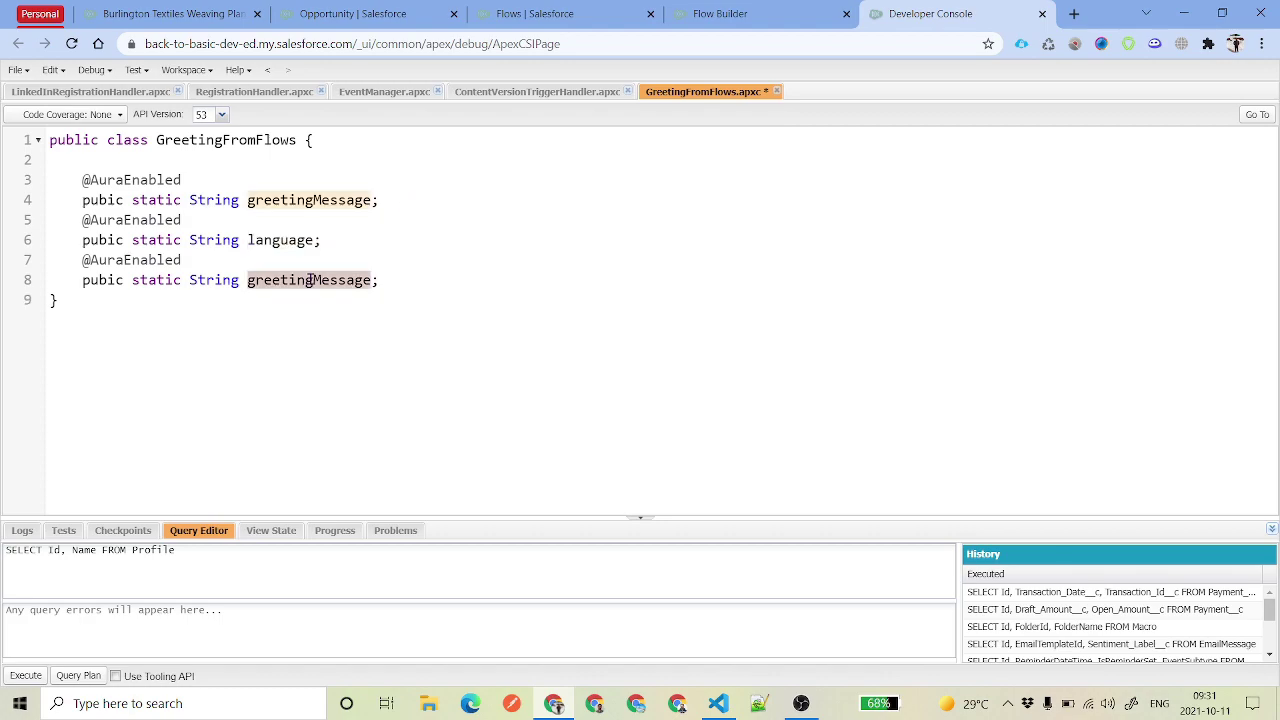
text(howYouSayBye)
double_click(300, 280)
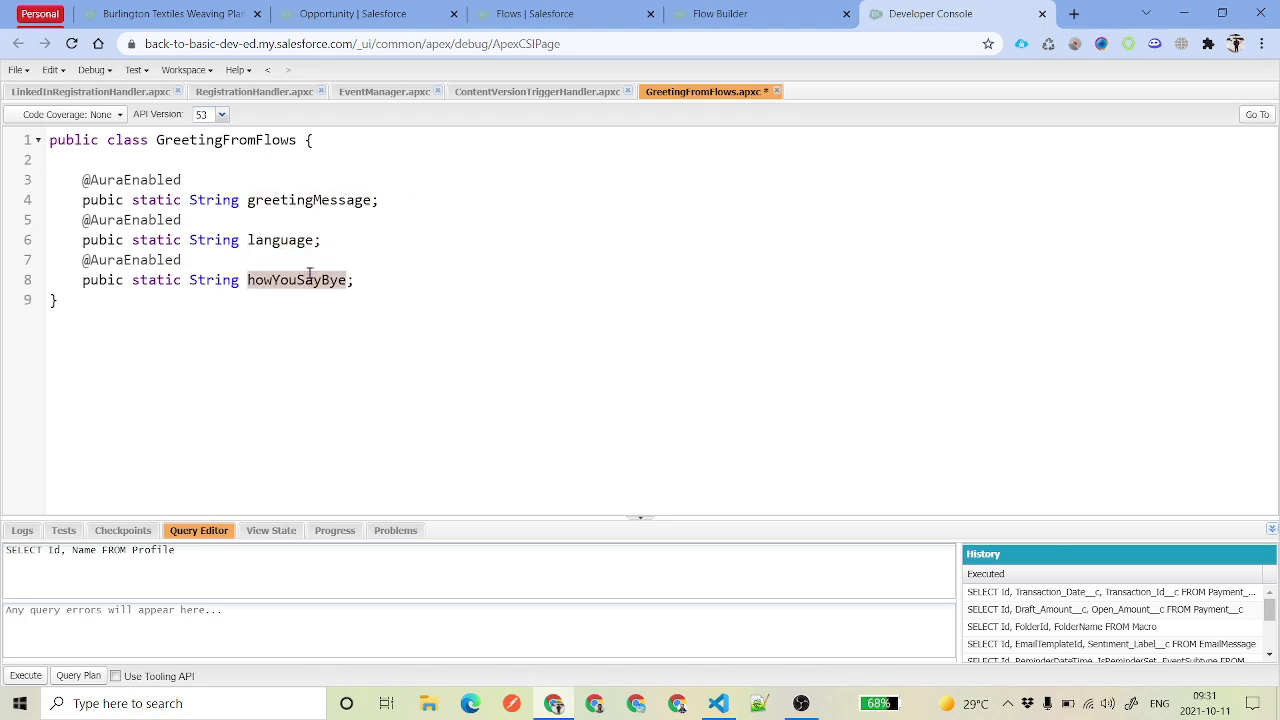
key(ctrl+c)
double_click(280, 199)
key(ctrl+v)
key(BackSpace)
key(BackSpace)
key(BackSpace)
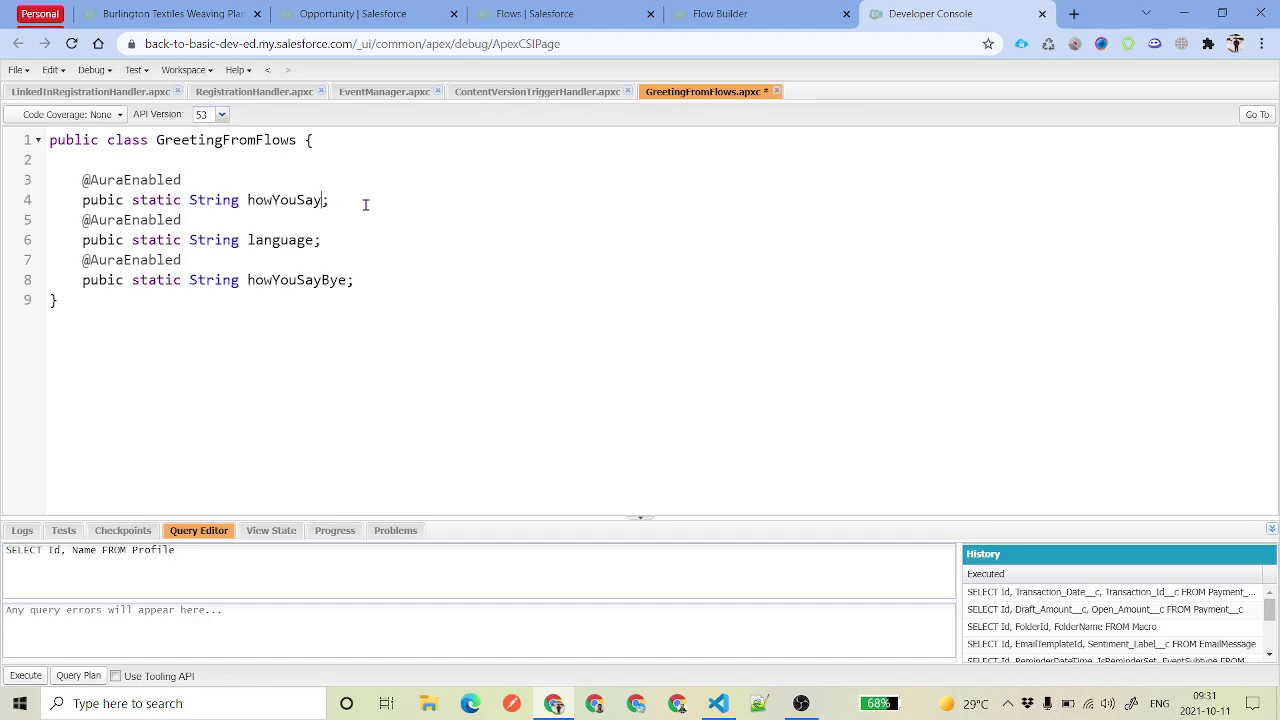
text(Hi)
Step: Save the GreetingFromFlows class and review the compile problems flagged on its three fields
key(ctrl+s)
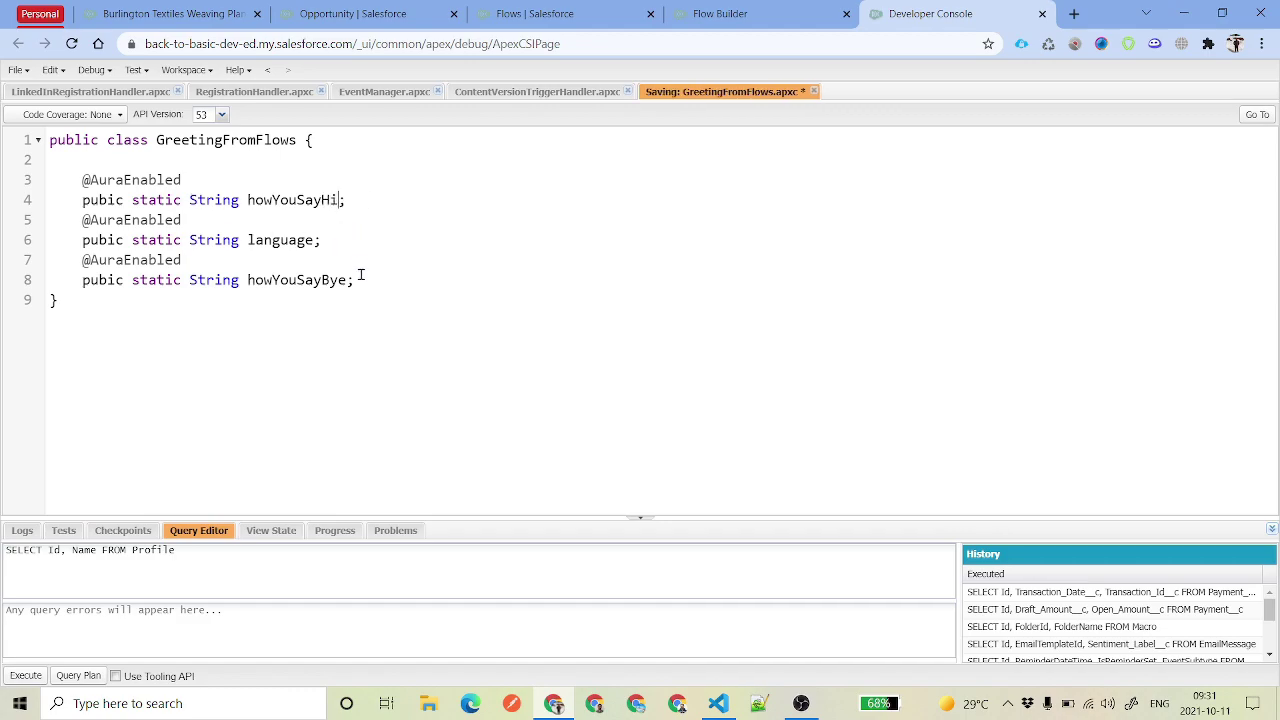
double_click(284, 242)
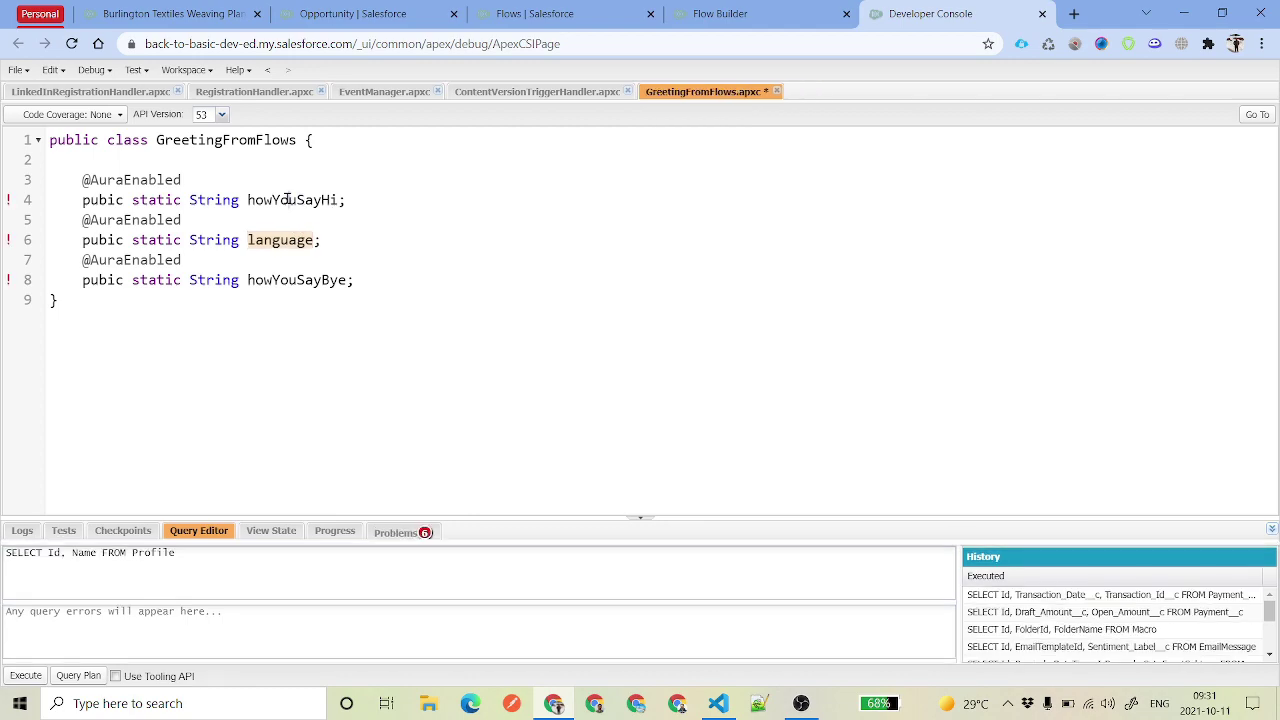
double_click(287, 200)
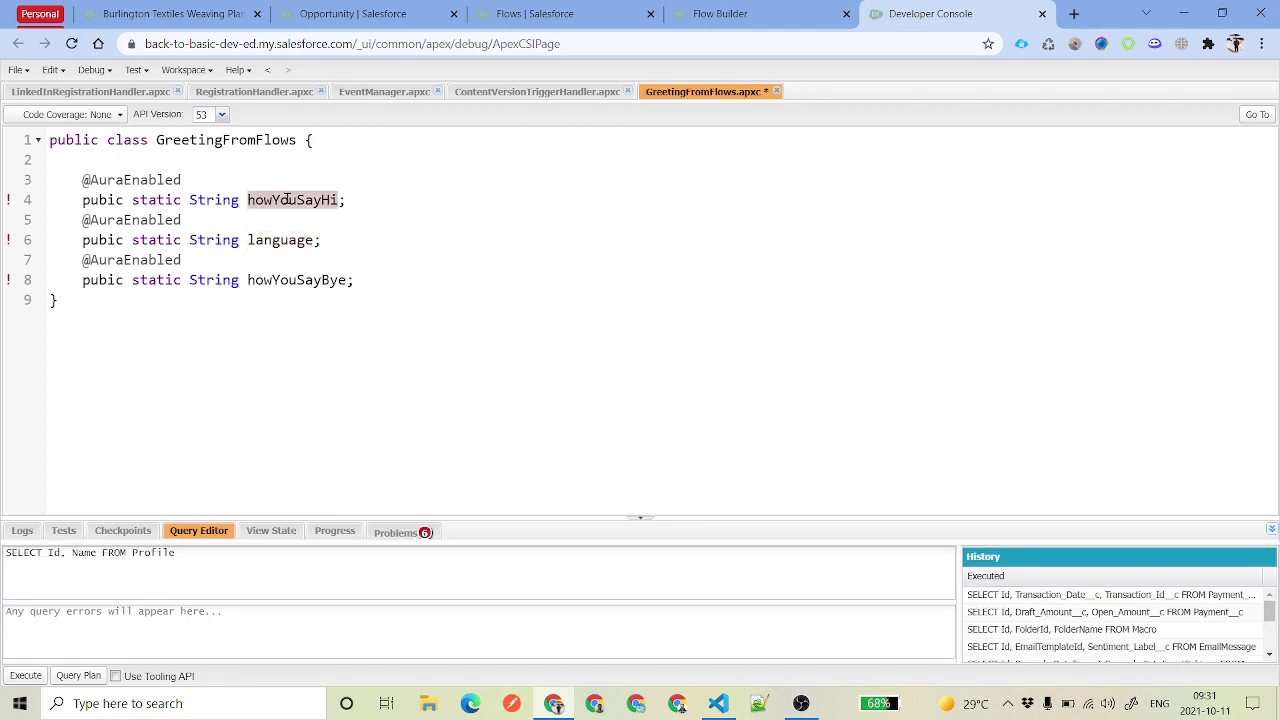
double_click(303, 281)
click(400, 532)
drag(362, 280, 84, 186)
click(461, 211)
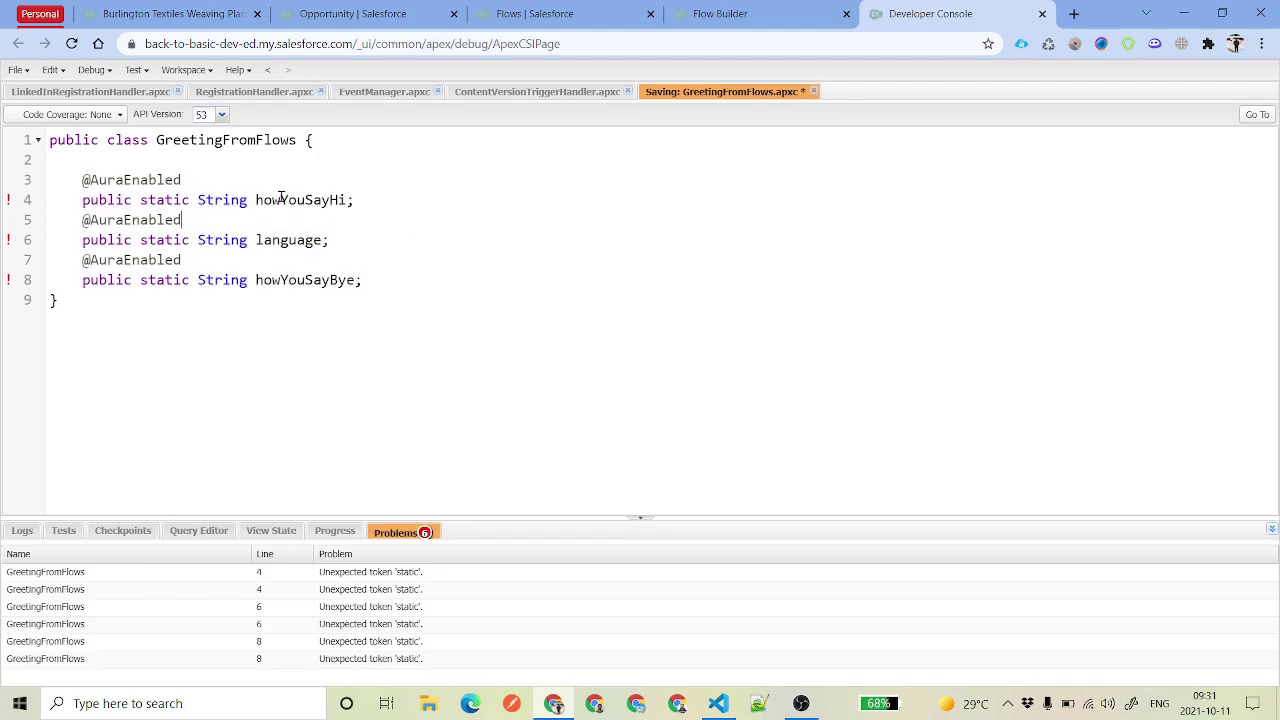
double_click(218, 140)
Step: Back in Flow Builder, save the flow and reload the page
click(750, 16)
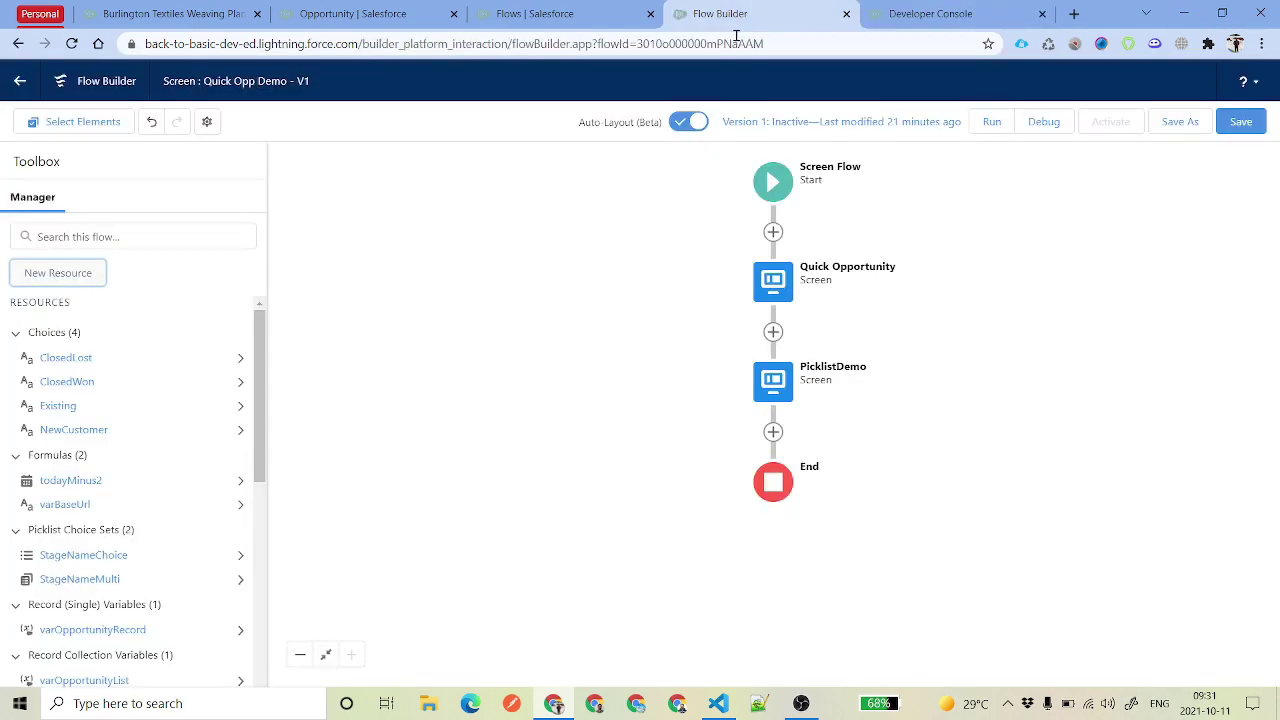
click(736, 40)
key(Return)
click(790, 139)
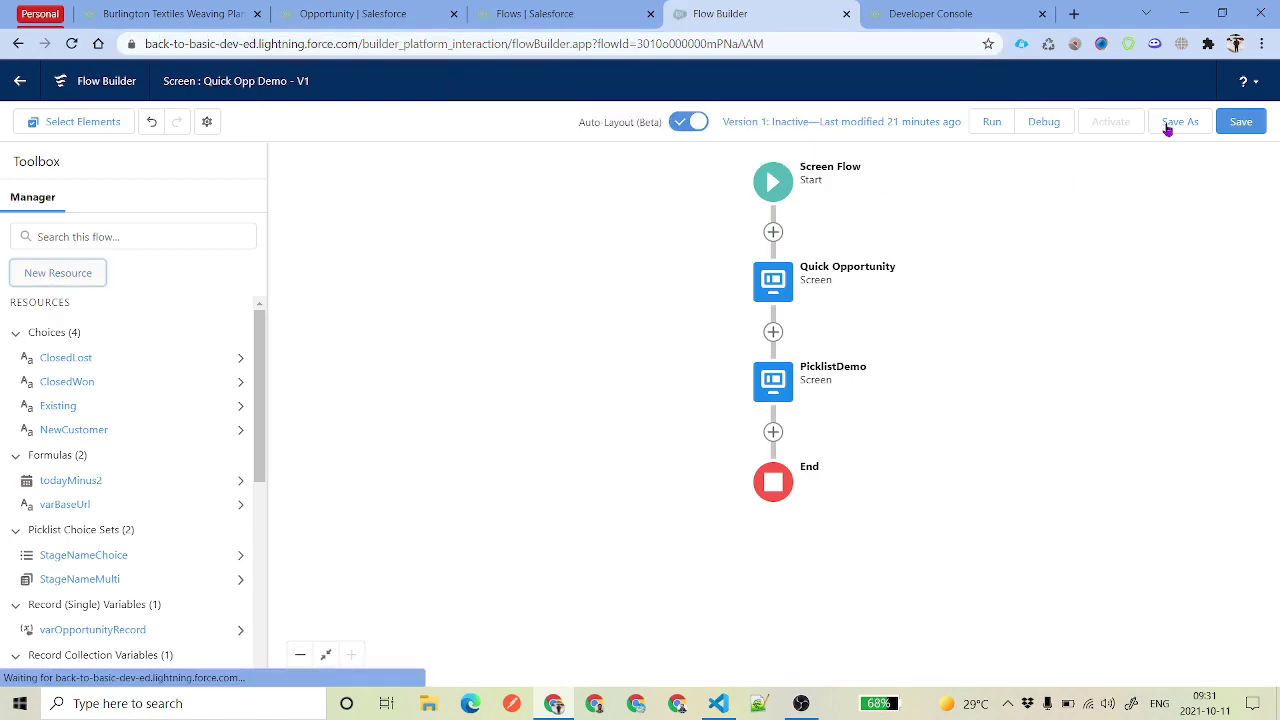
click(1240, 121)
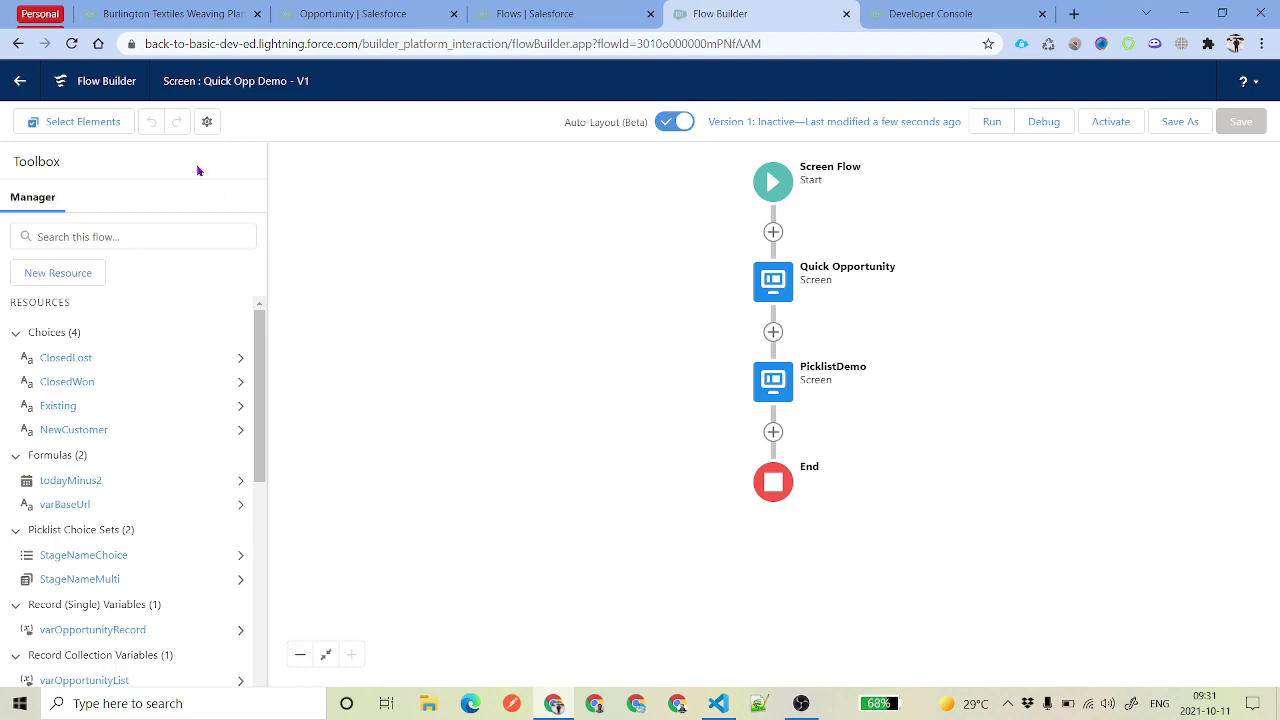
click(72, 44)
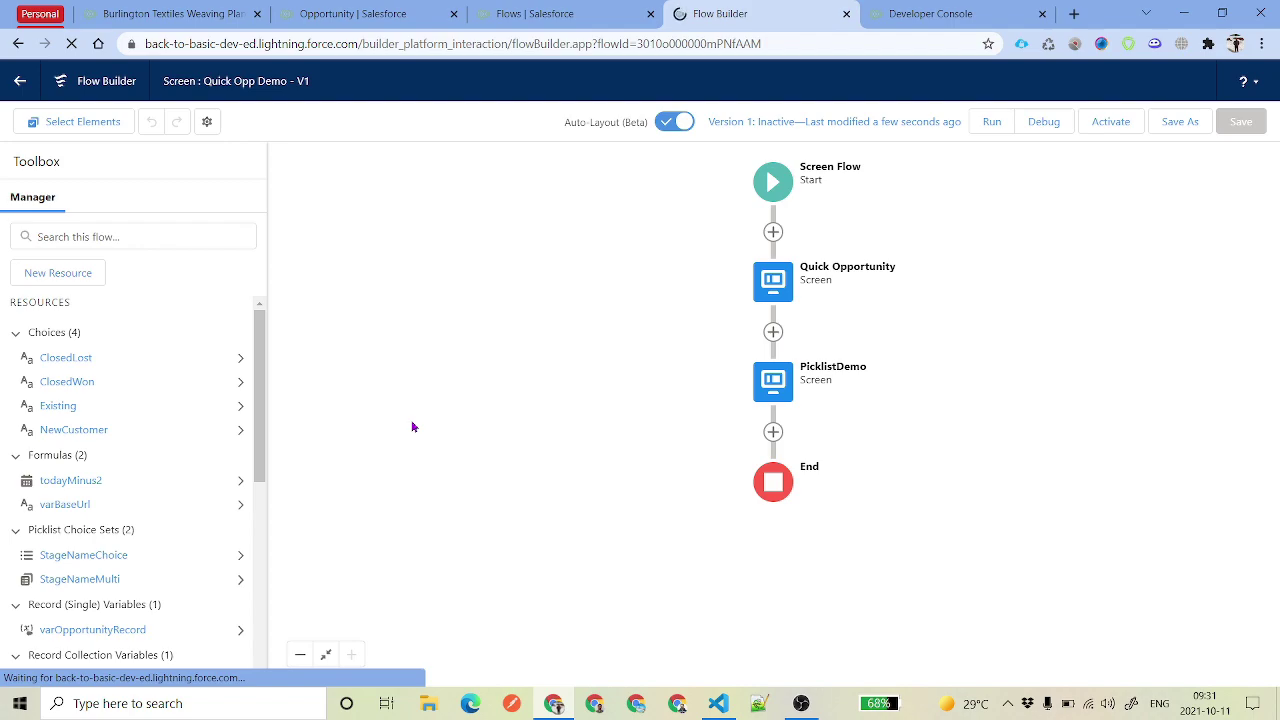
Step: Start a new Variable resource named after GreetingFromFlows, Apex-Defined, searching for the GreetingFromFlows class
click(50, 271)
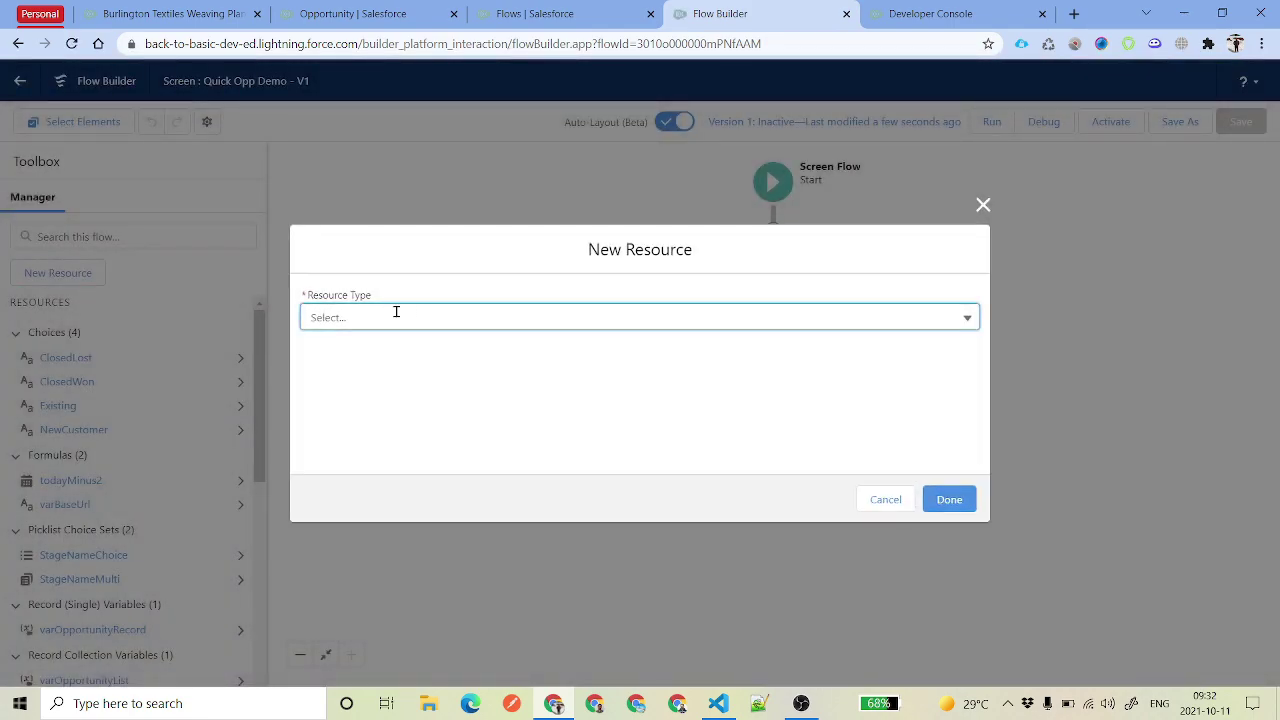
click(396, 312)
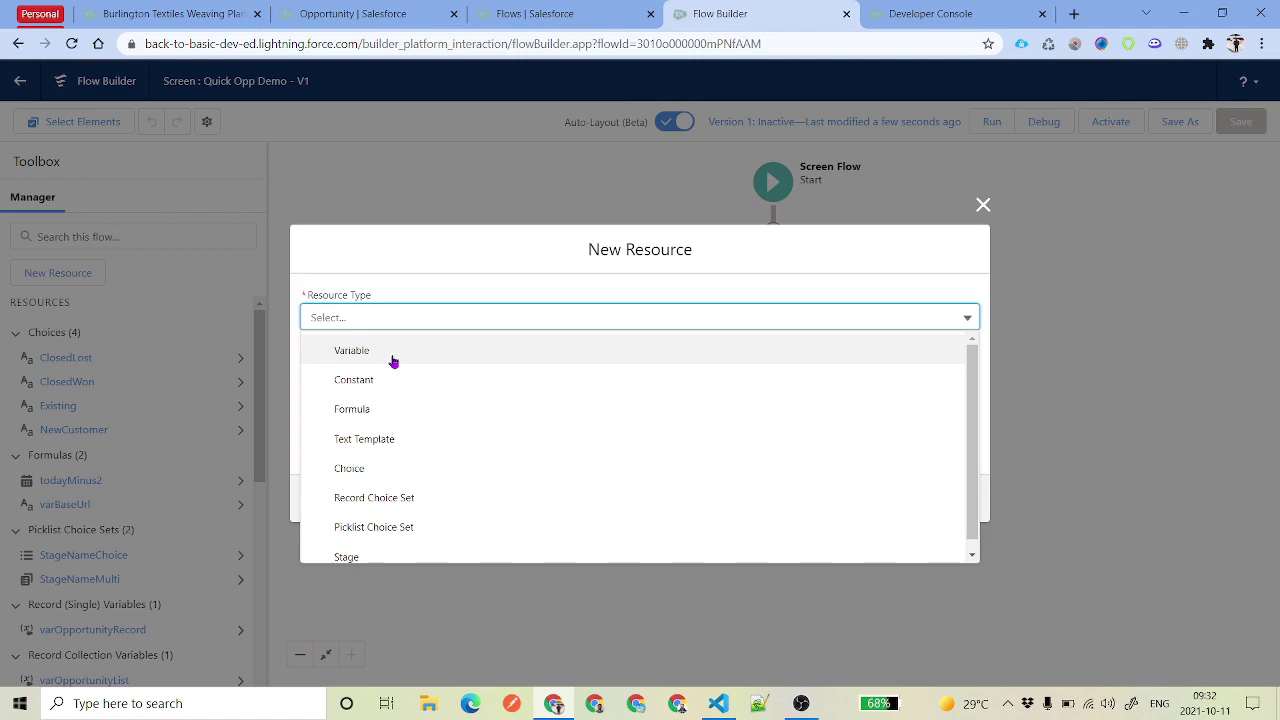
click(391, 355)
click(380, 337)
text(c)
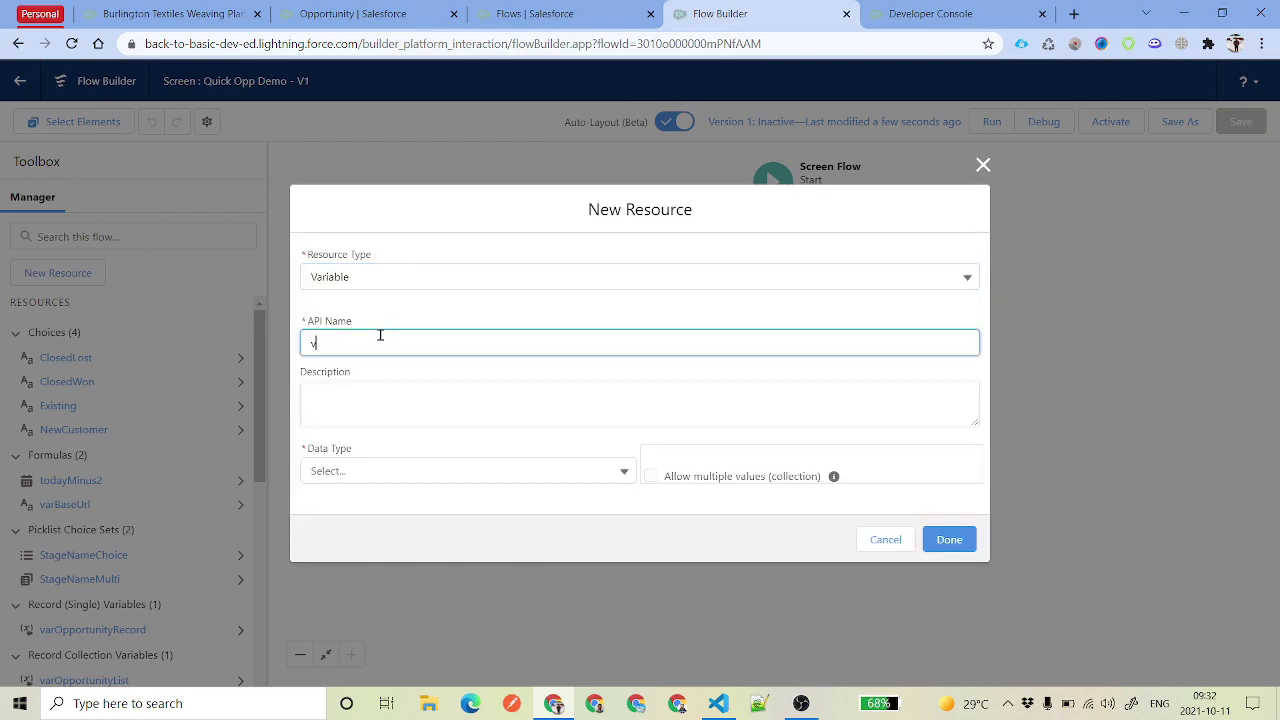
text(ar)
key(ctrl+v)
click(428, 471)
scroll(434, 414, down, 2)
click(429, 436)
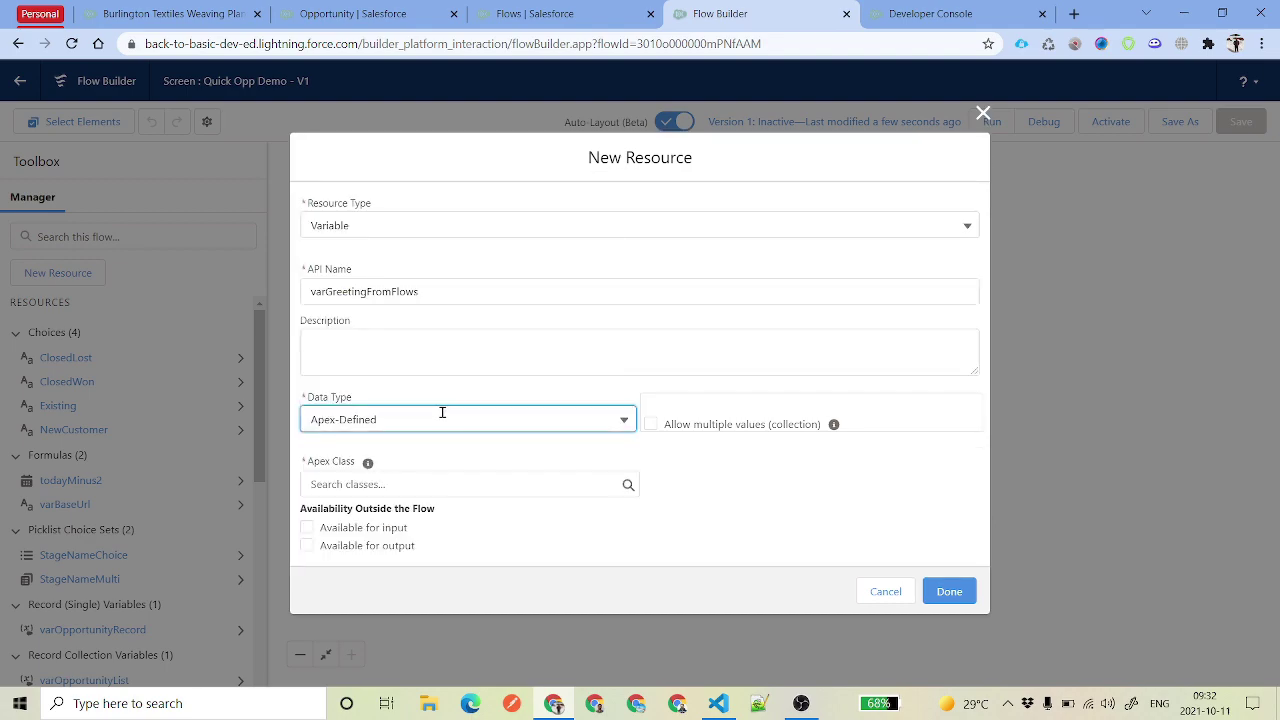
click(440, 484)
text(GreetingFromFlows)
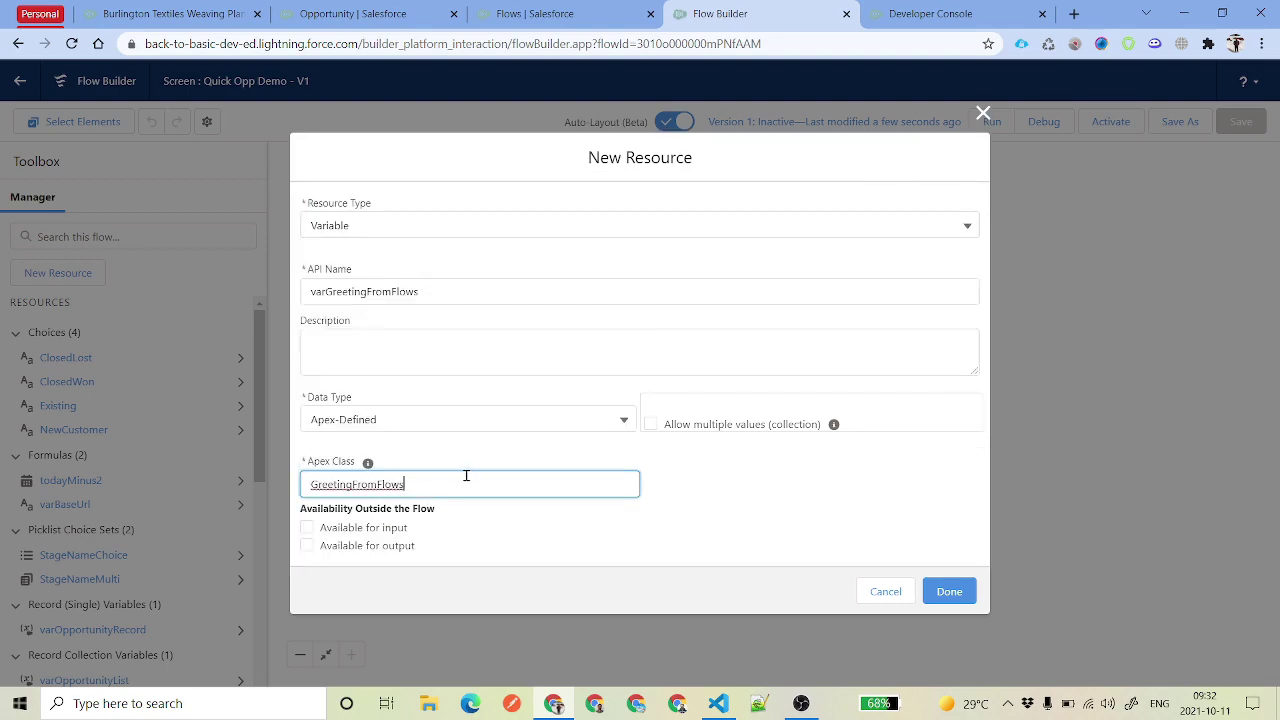
key(BackSpace)
Step: Remove the static keyword from the howYouSayHi, language and howYouSayBye fields
text(==)
key(ctrl+Tab)
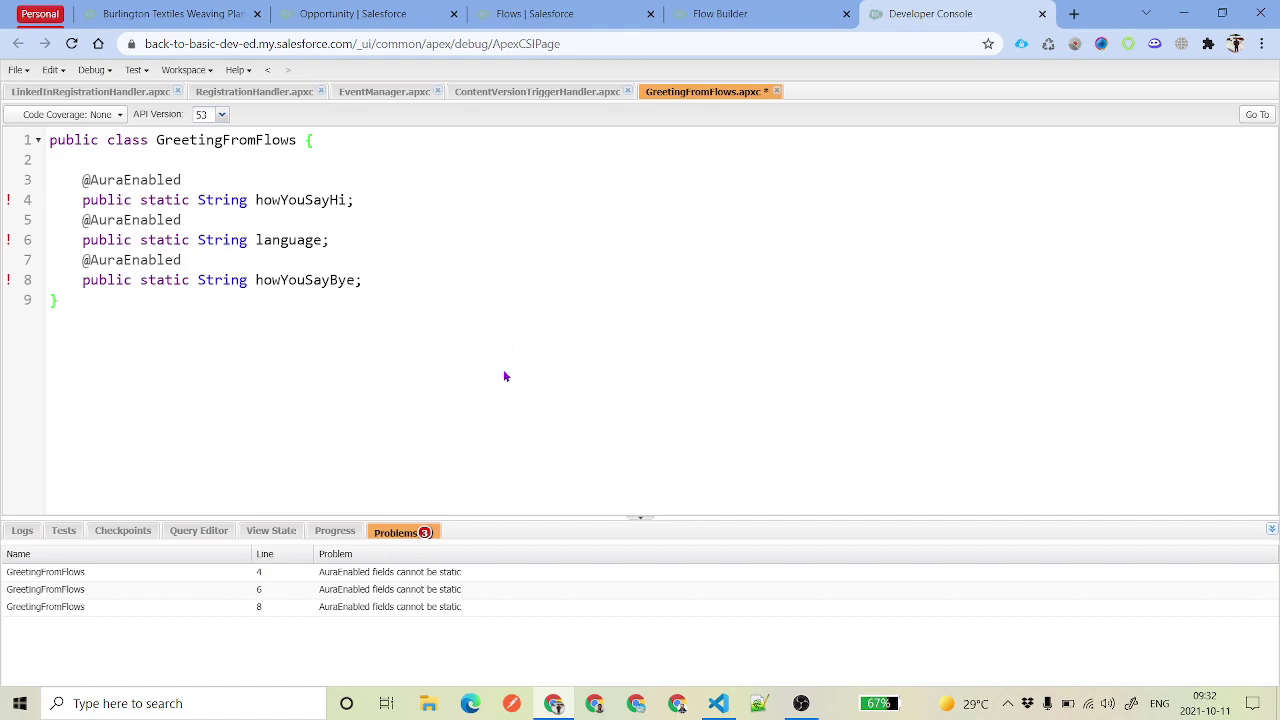
double_click(165, 200)
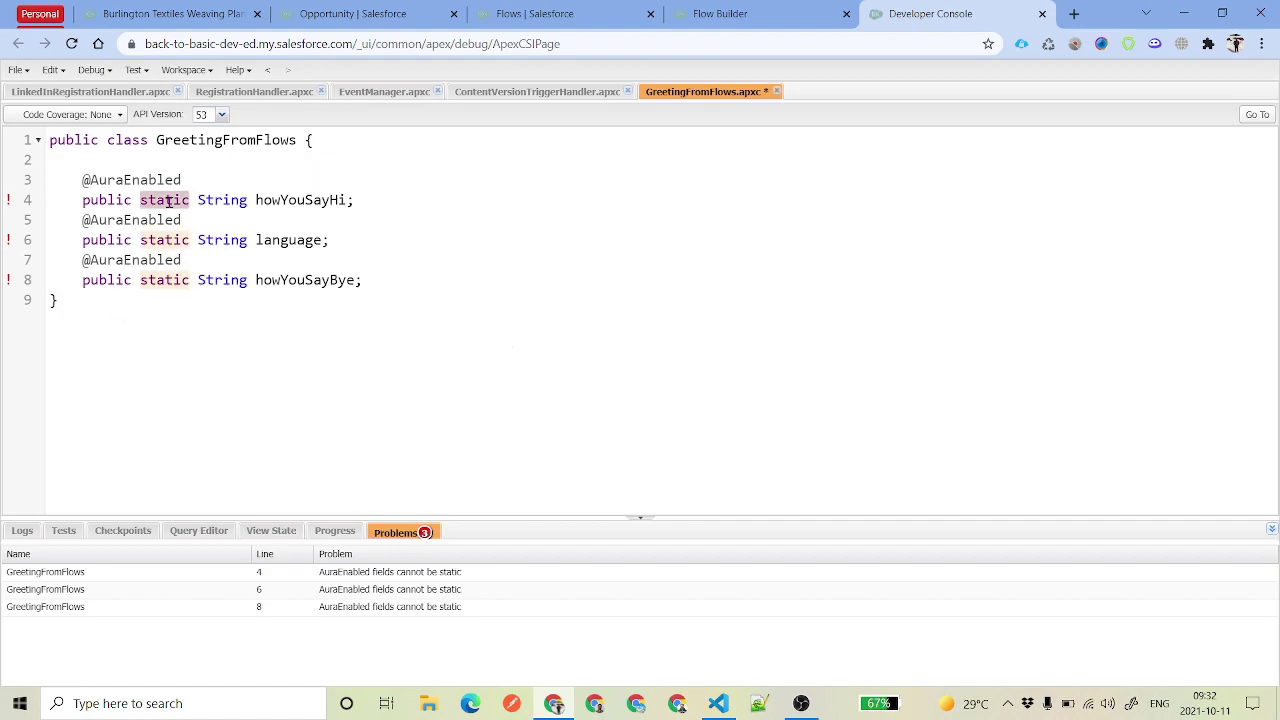
key(Delete)
key(Delete)
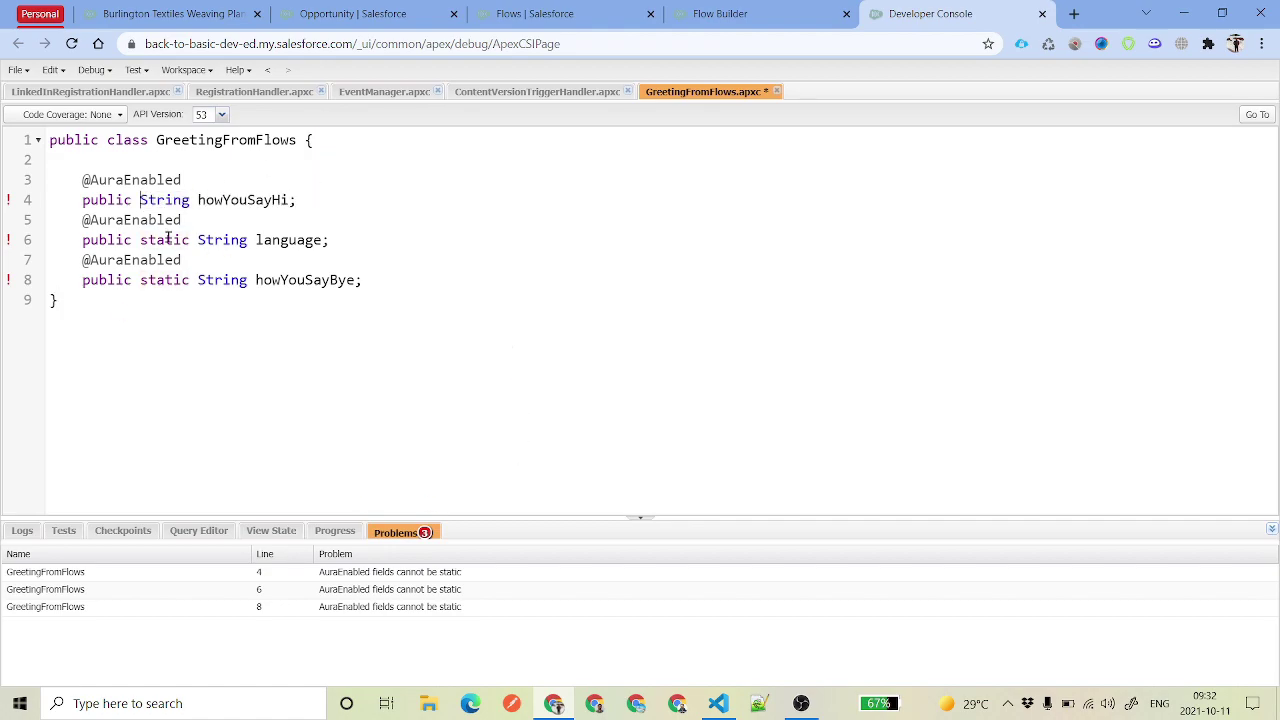
double_click(165, 240)
key(Delete)
key(Delete)
double_click(165, 260)
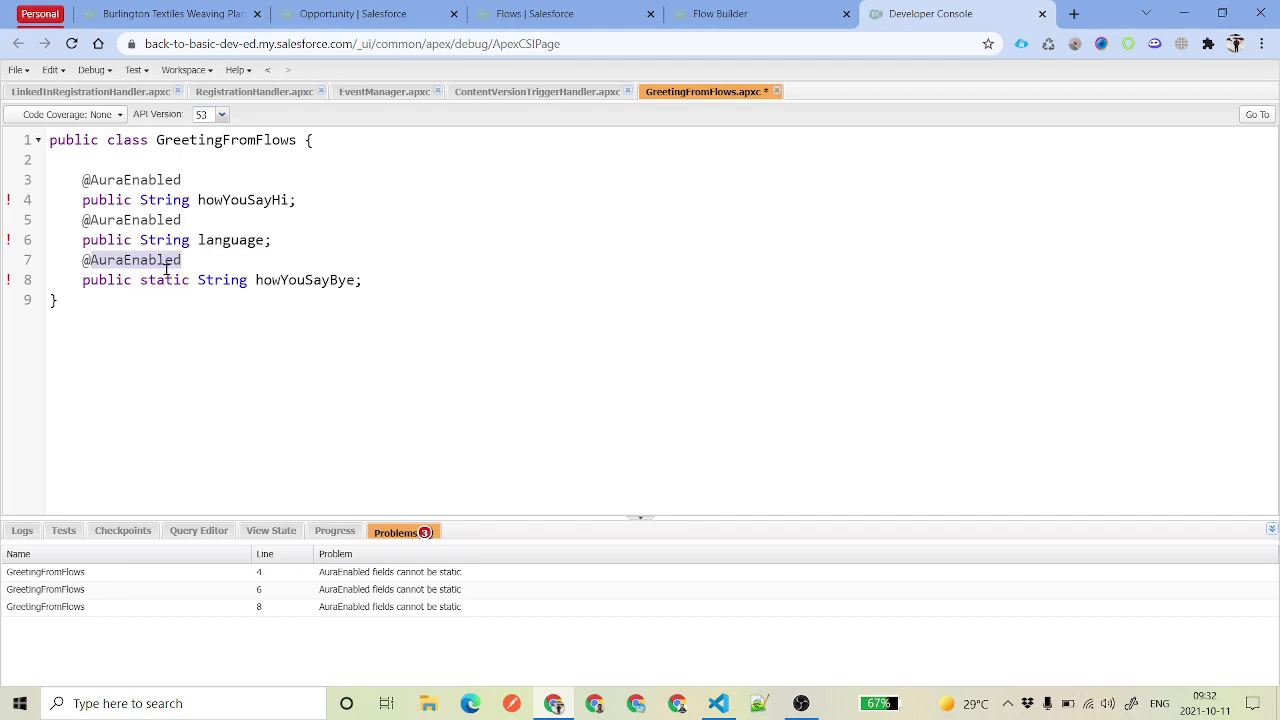
double_click(165, 280)
key(Delete)
key(Delete)
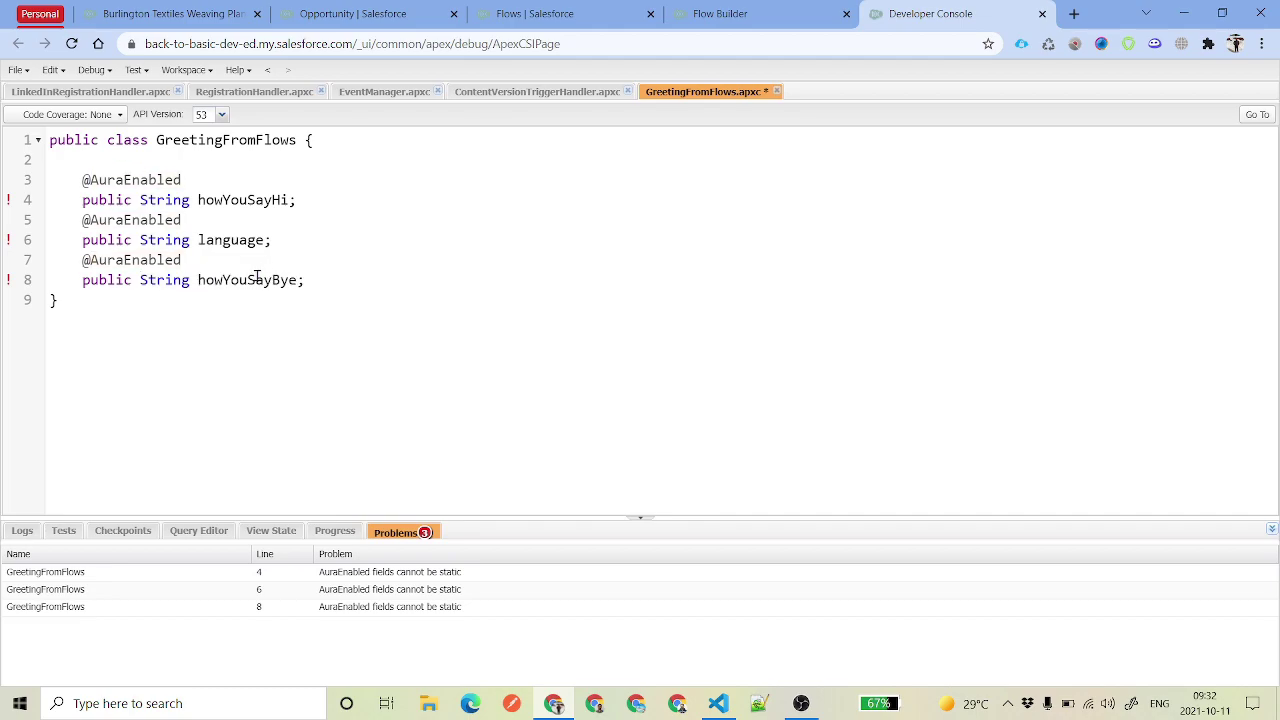
Step: Save the corrected GreetingFromFlows class and check its field declarations
key(ctrl+s)
drag(314, 284, 83, 180)
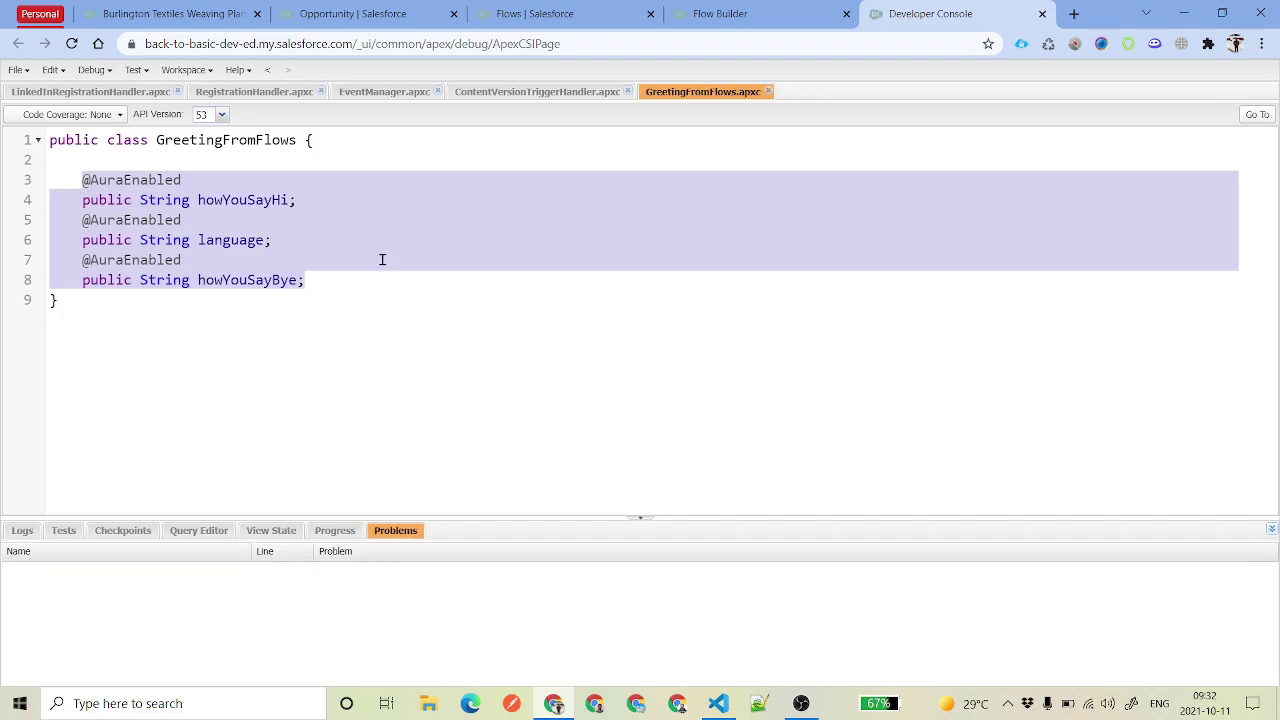
click(468, 292)
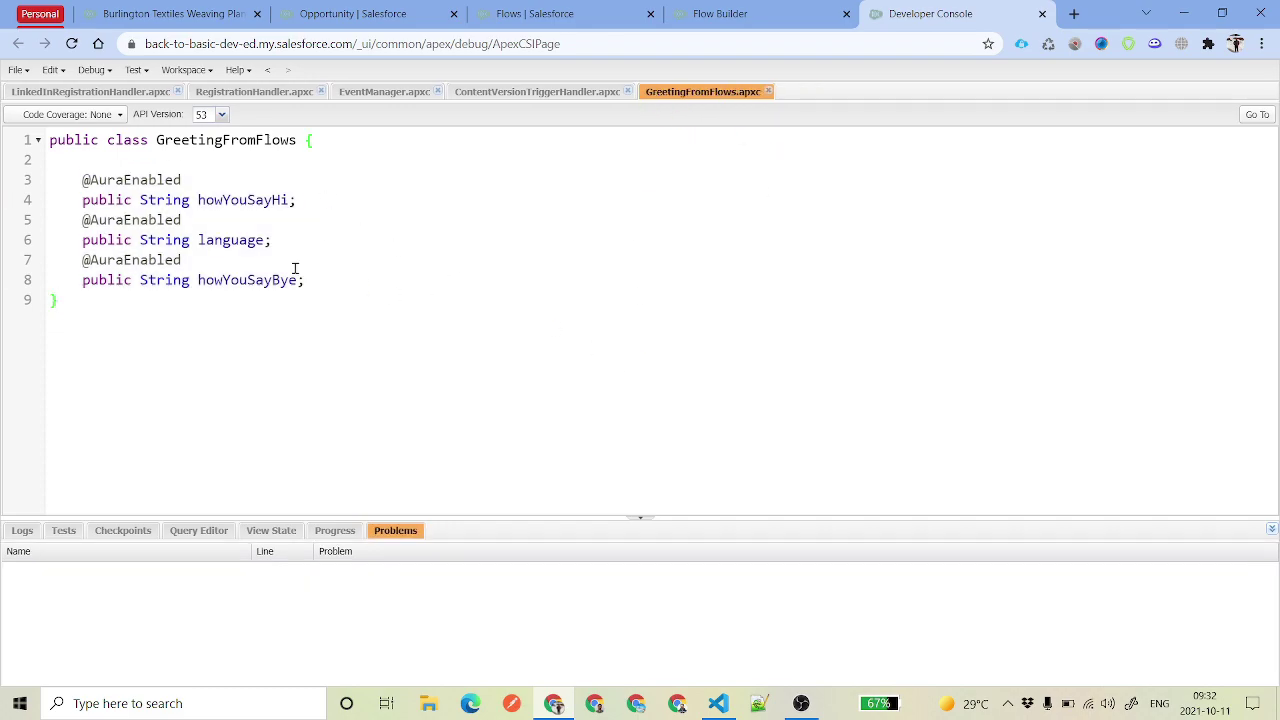
double_click(206, 141)
key(ctrl+c)
Step: Discard the unfinished resource and start a new Apex-Defined Variable resource
click(702, 10)
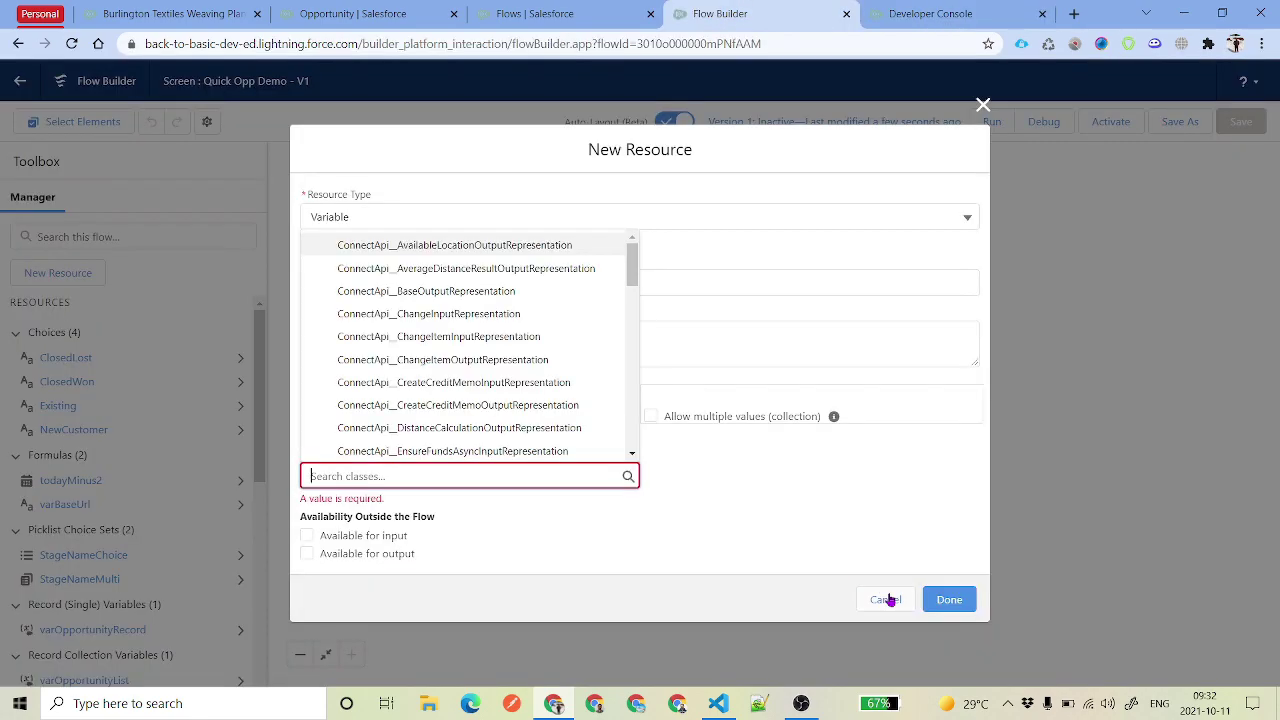
click(890, 519)
click(60, 272)
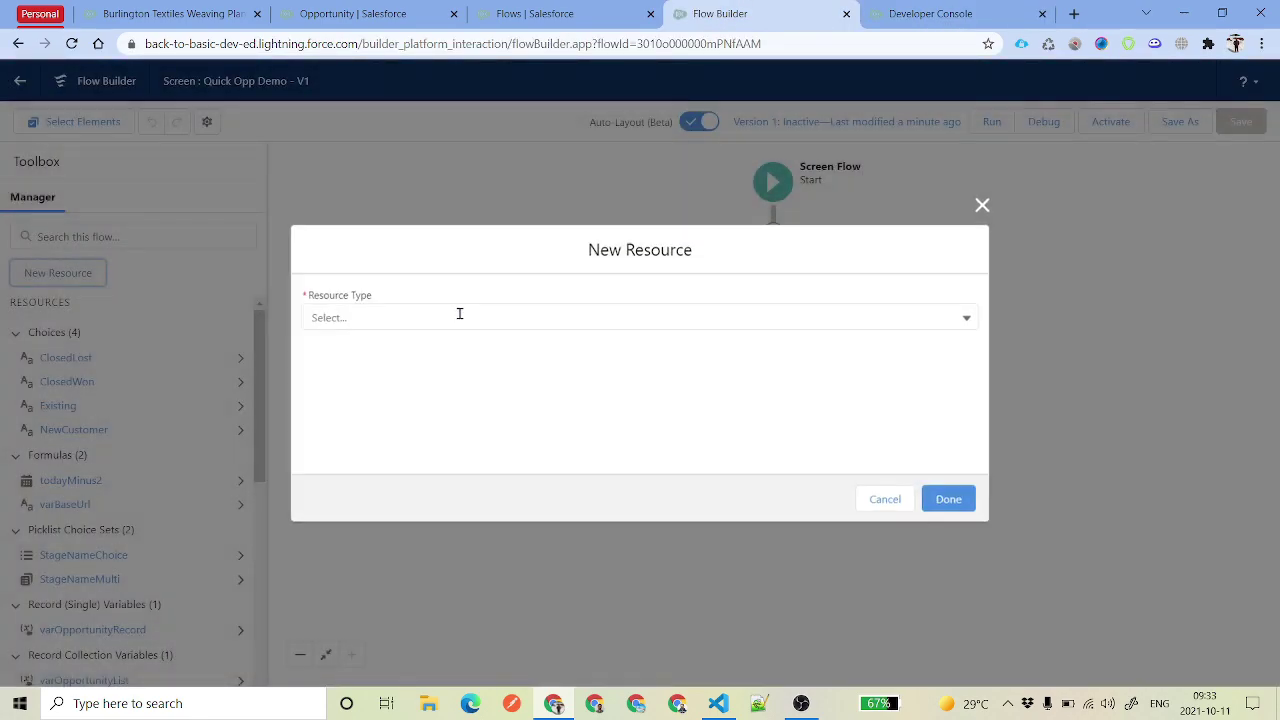
click(457, 315)
click(443, 357)
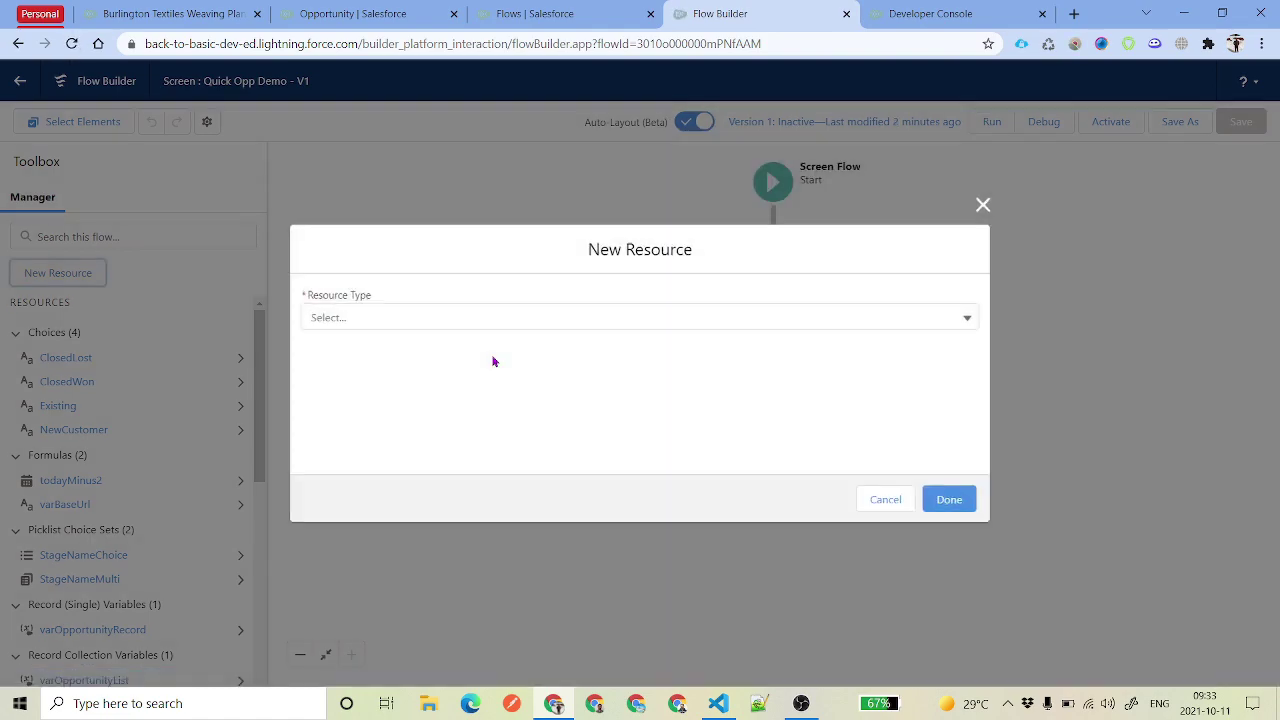
click(463, 318)
click(430, 350)
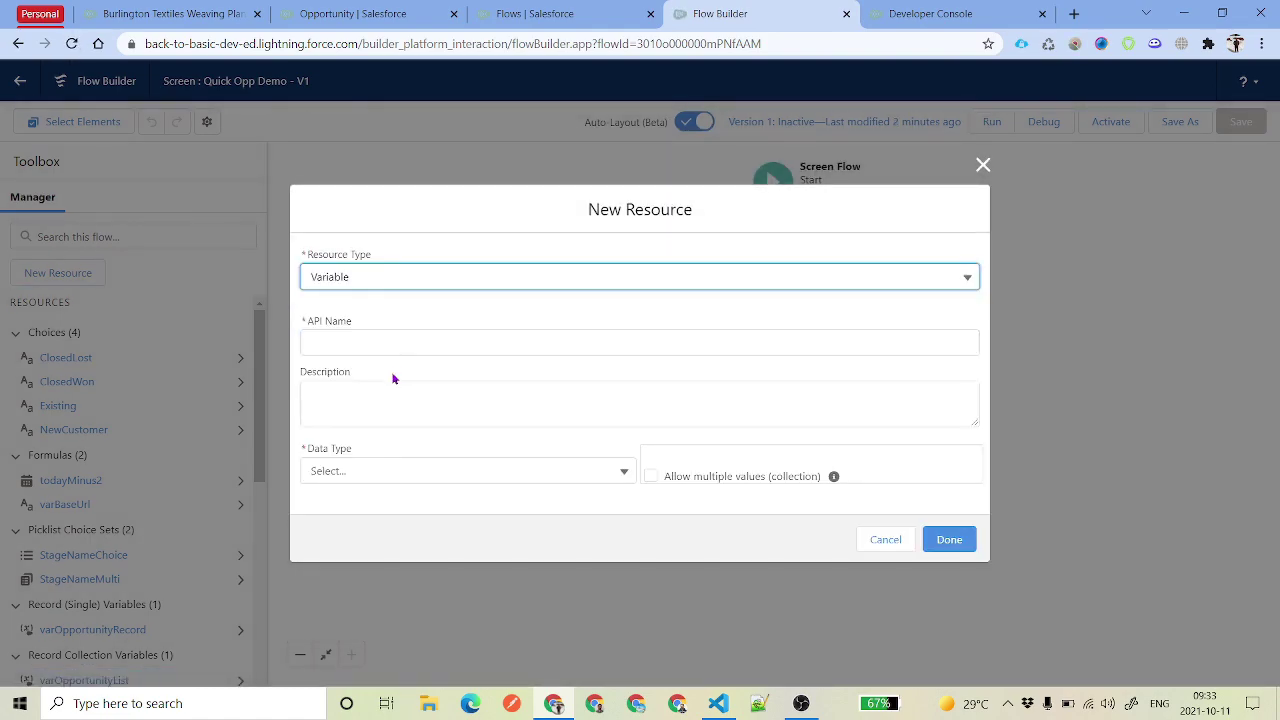
click(379, 465)
scroll(405, 425, down, 2)
click(403, 437)
Step: Set class GreetingFromFlows, tick Available for input, name it varGreetingFromFlows, and create it
click(384, 486)
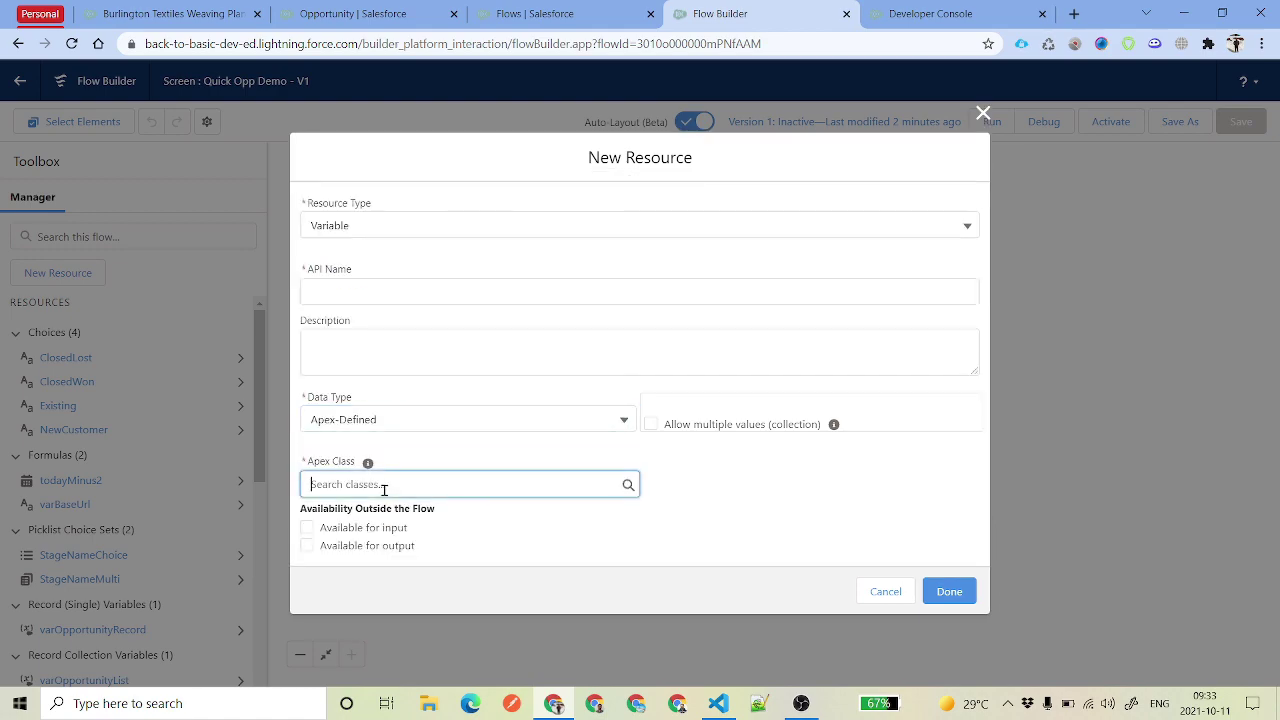
key(ctrl+v)
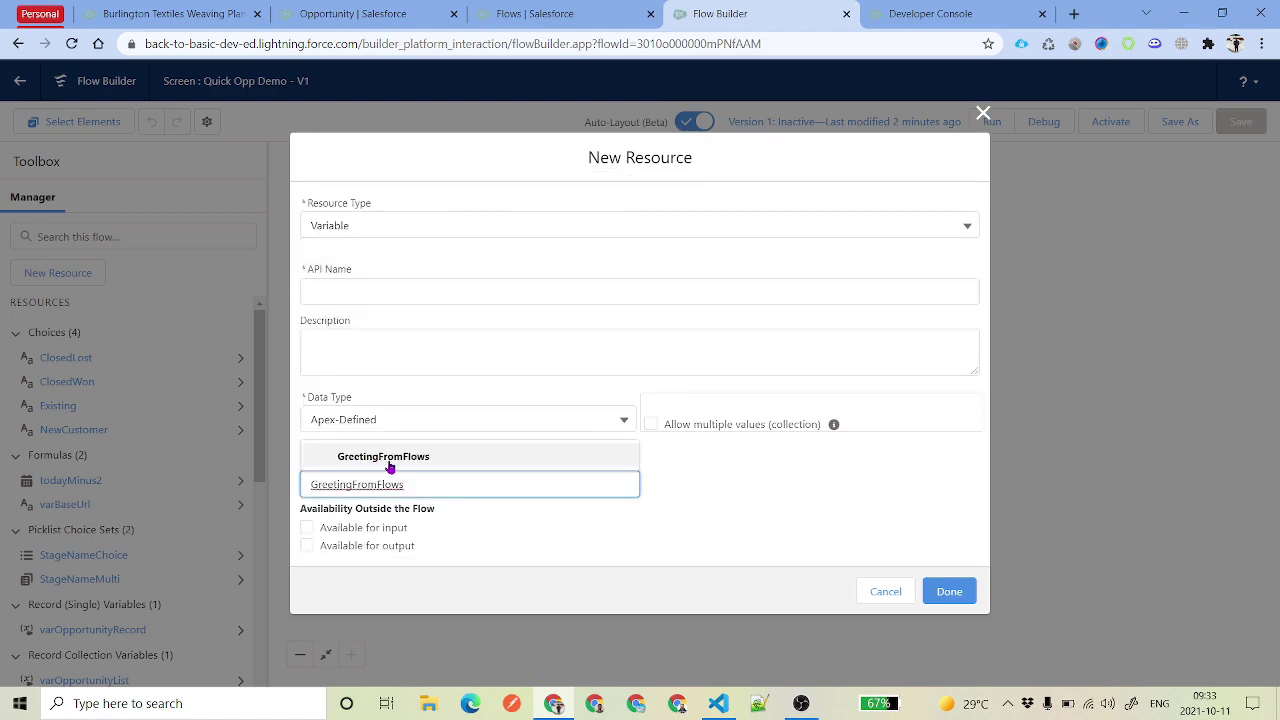
click(438, 455)
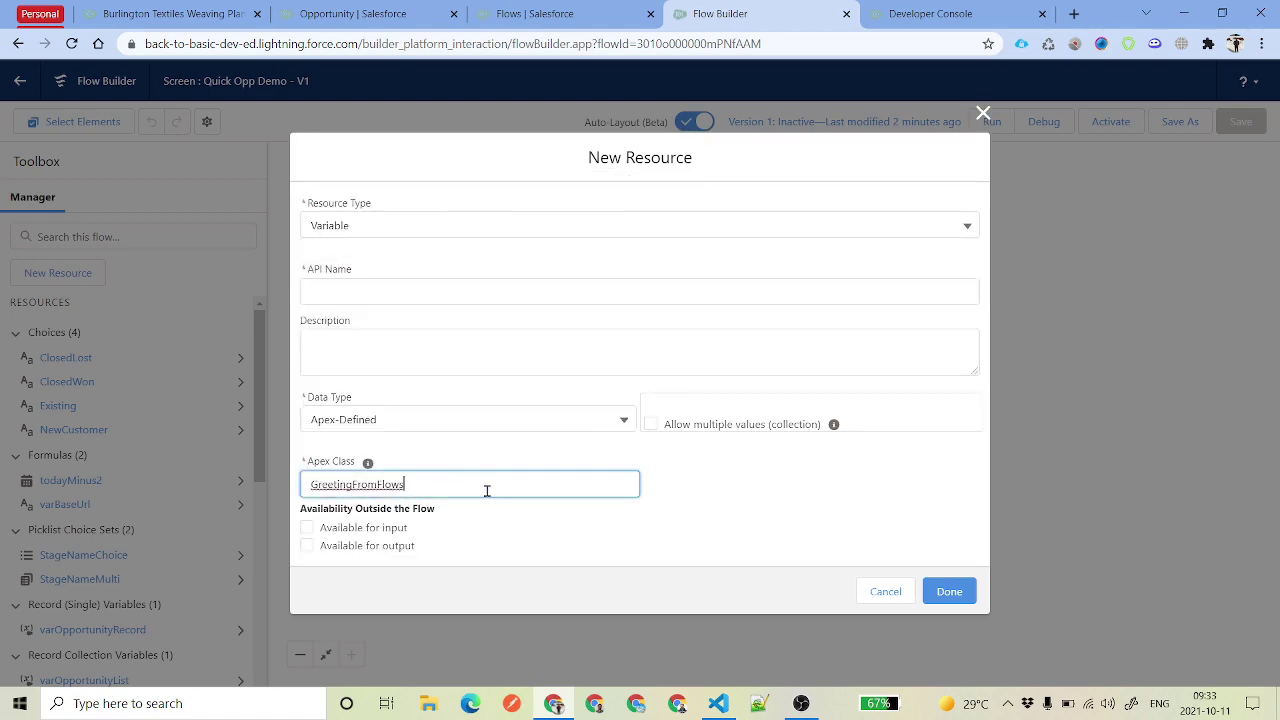
click(686, 509)
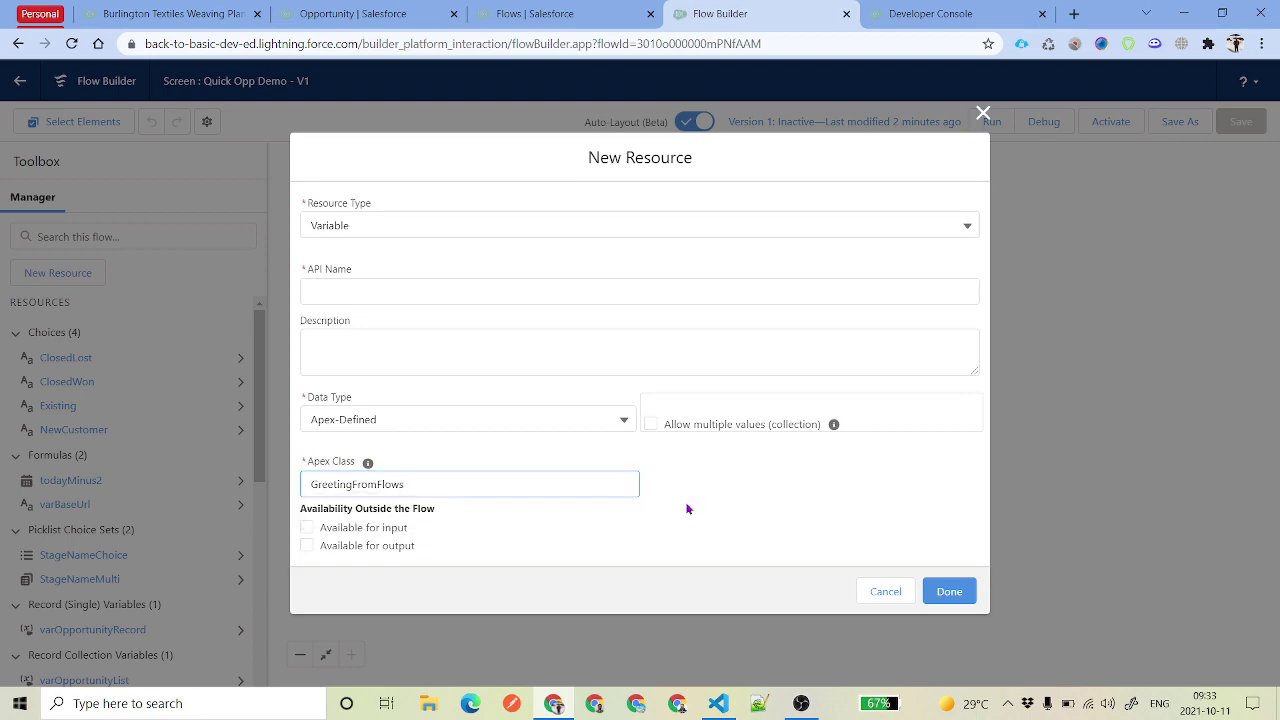
click(383, 530)
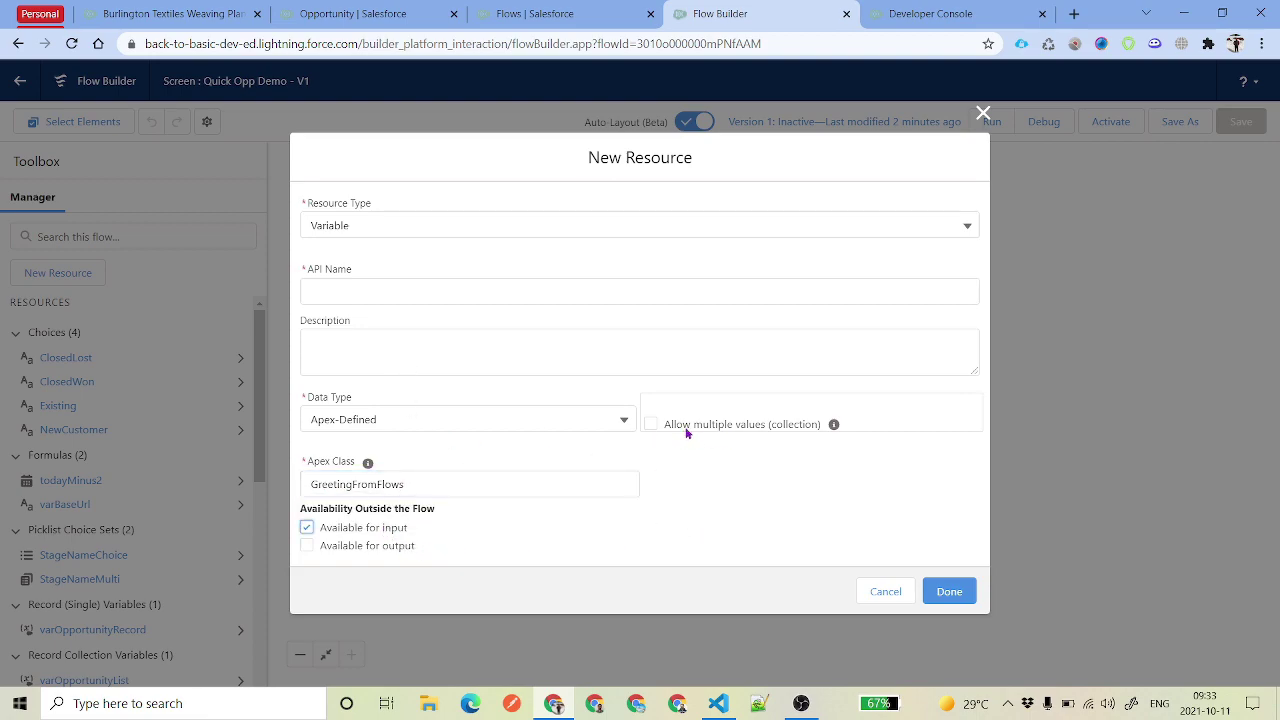
click(431, 297)
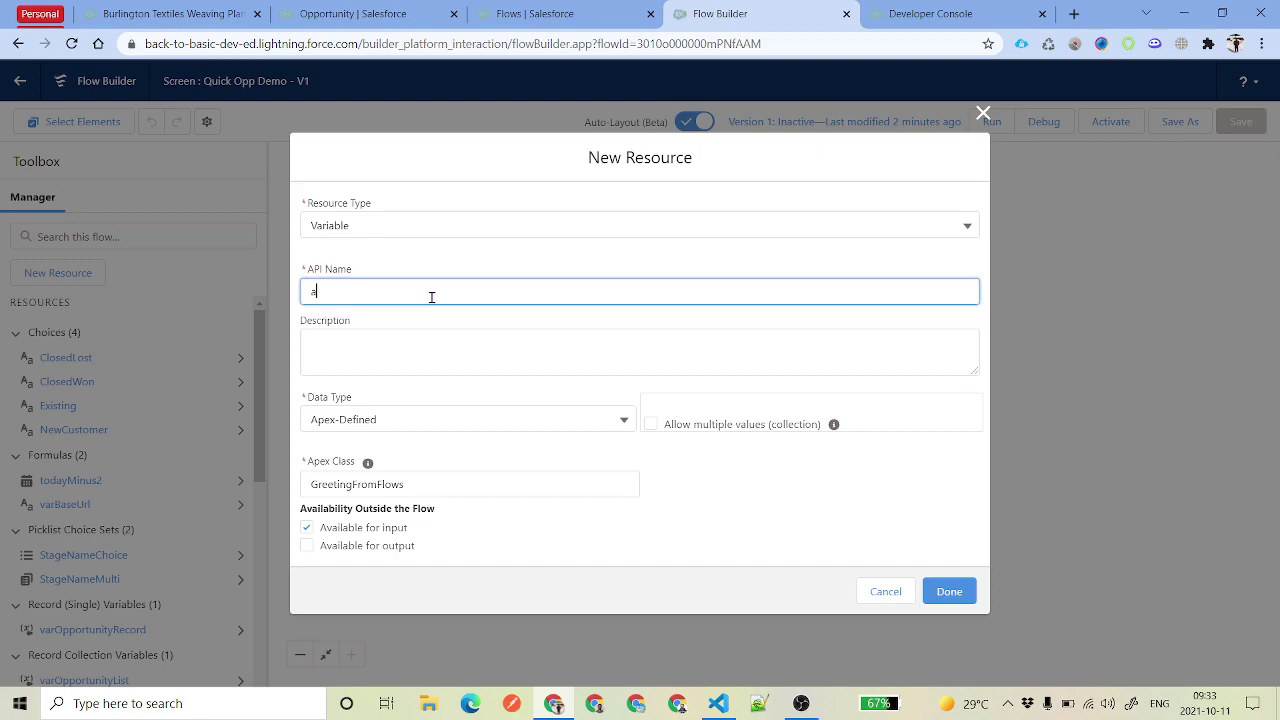
text(varGreetingFromFlows)
click(443, 320)
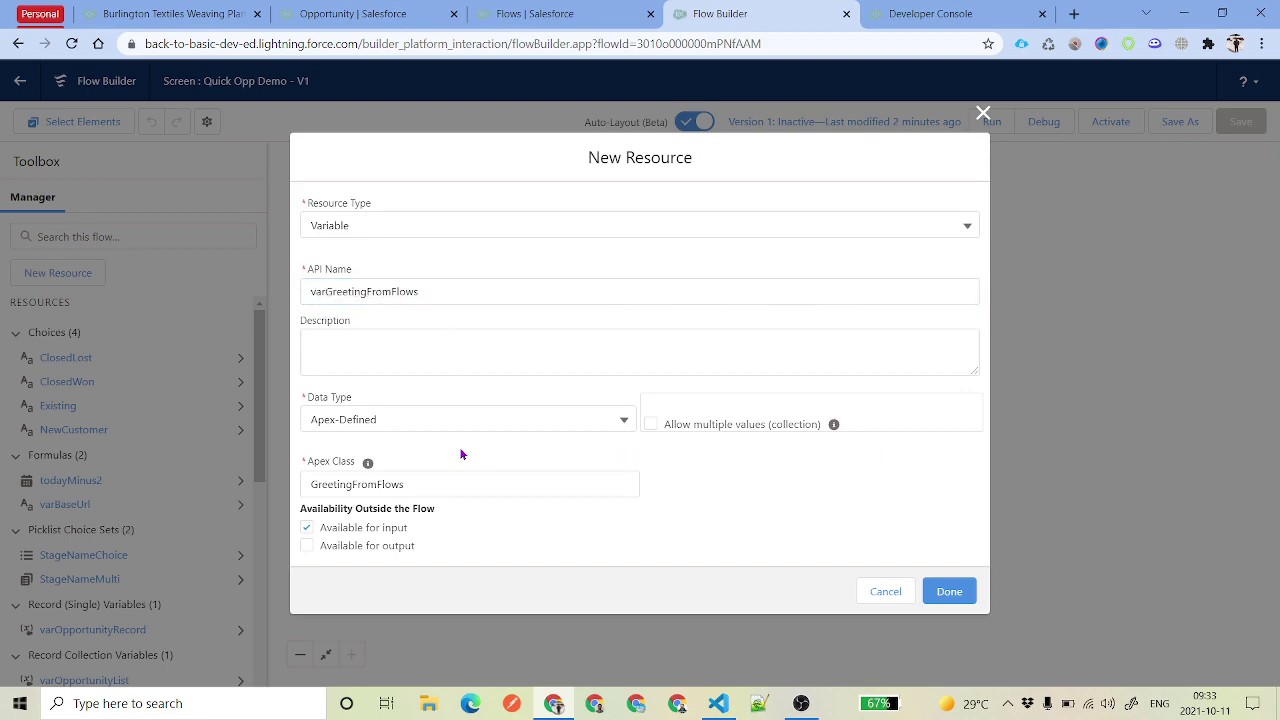
click(950, 591)
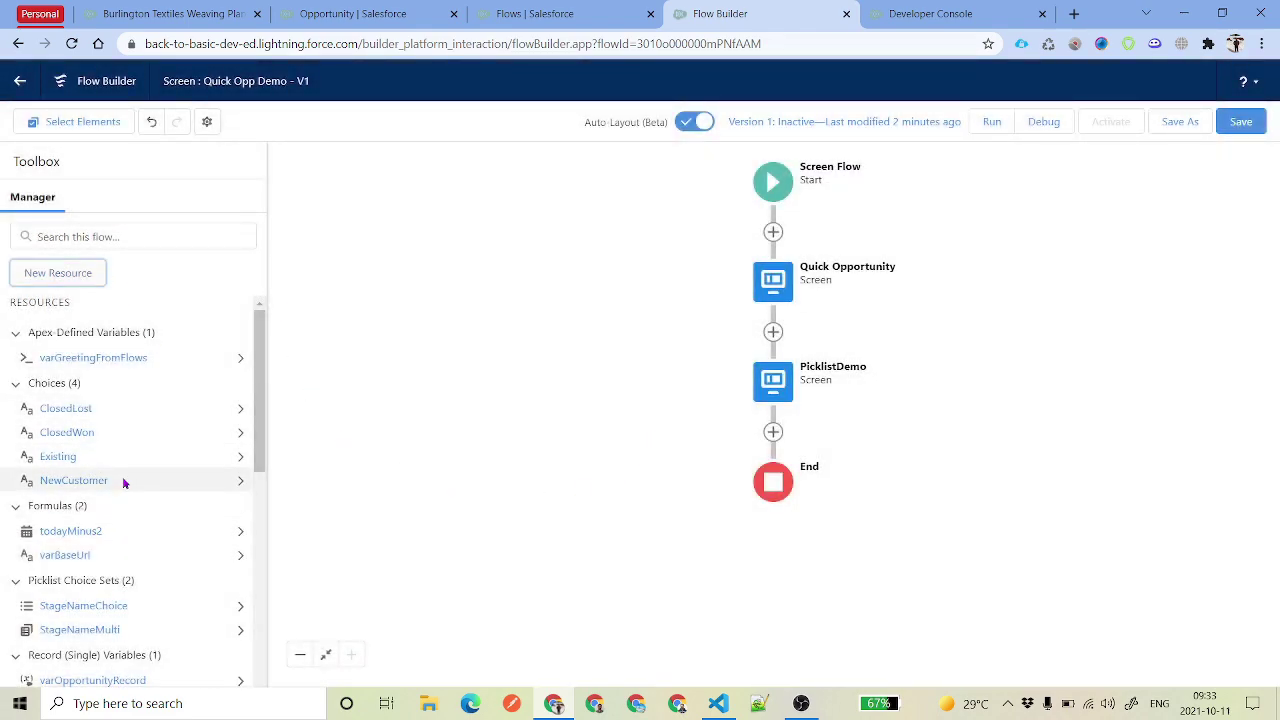
scroll(123, 482, down, 10)
Step: Check GreetingFromFlows's three field declarations, then open the add-element menu right after Start
scroll(123, 482, up, 10)
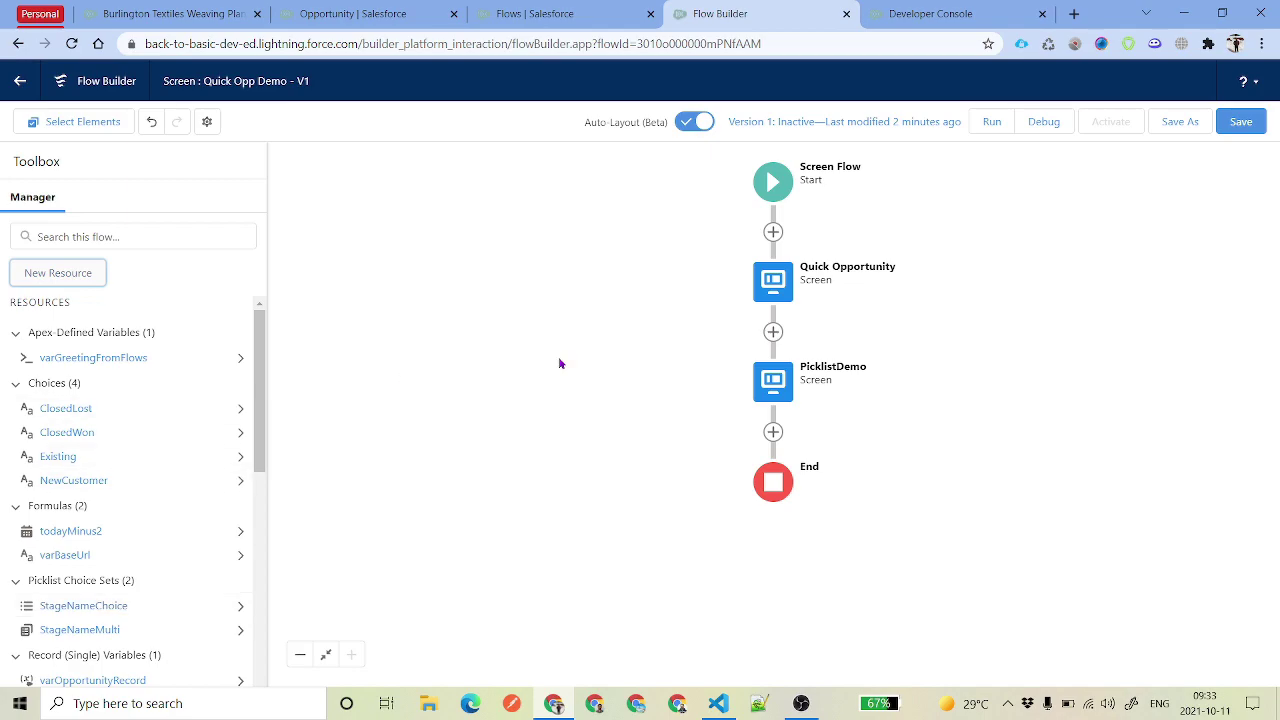
drag(589, 306, 554, 330)
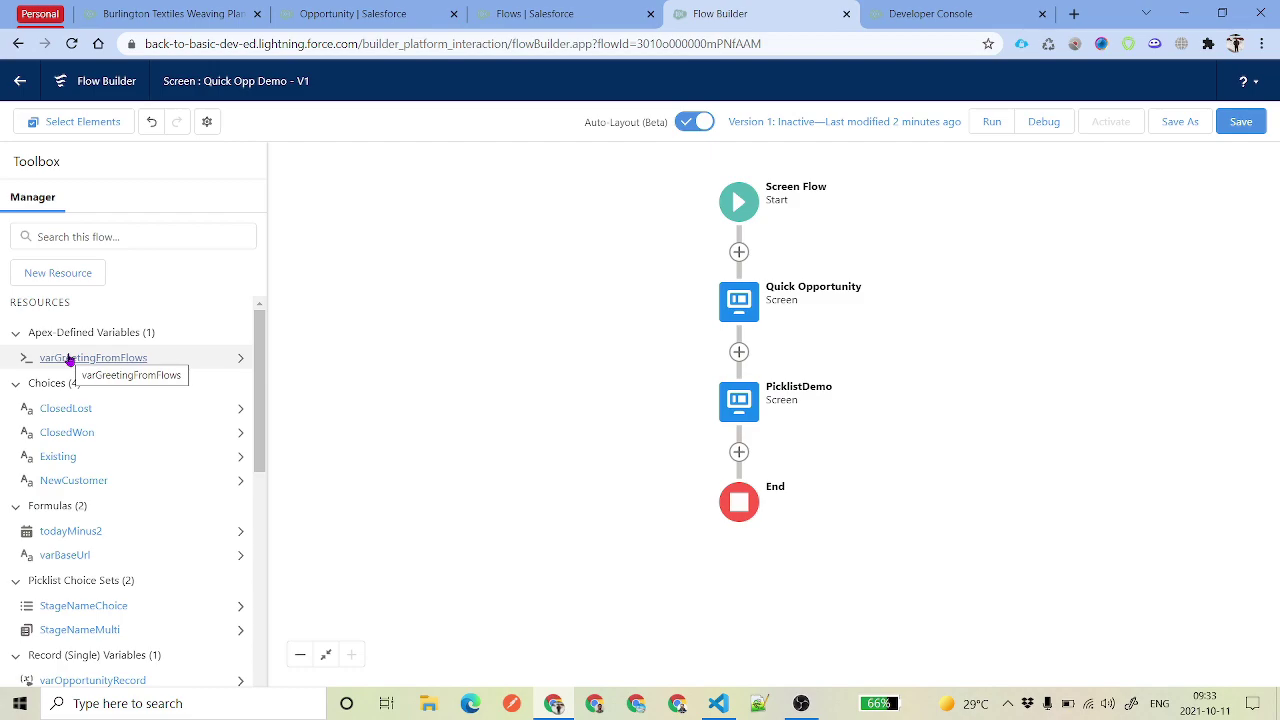
click(903, 12)
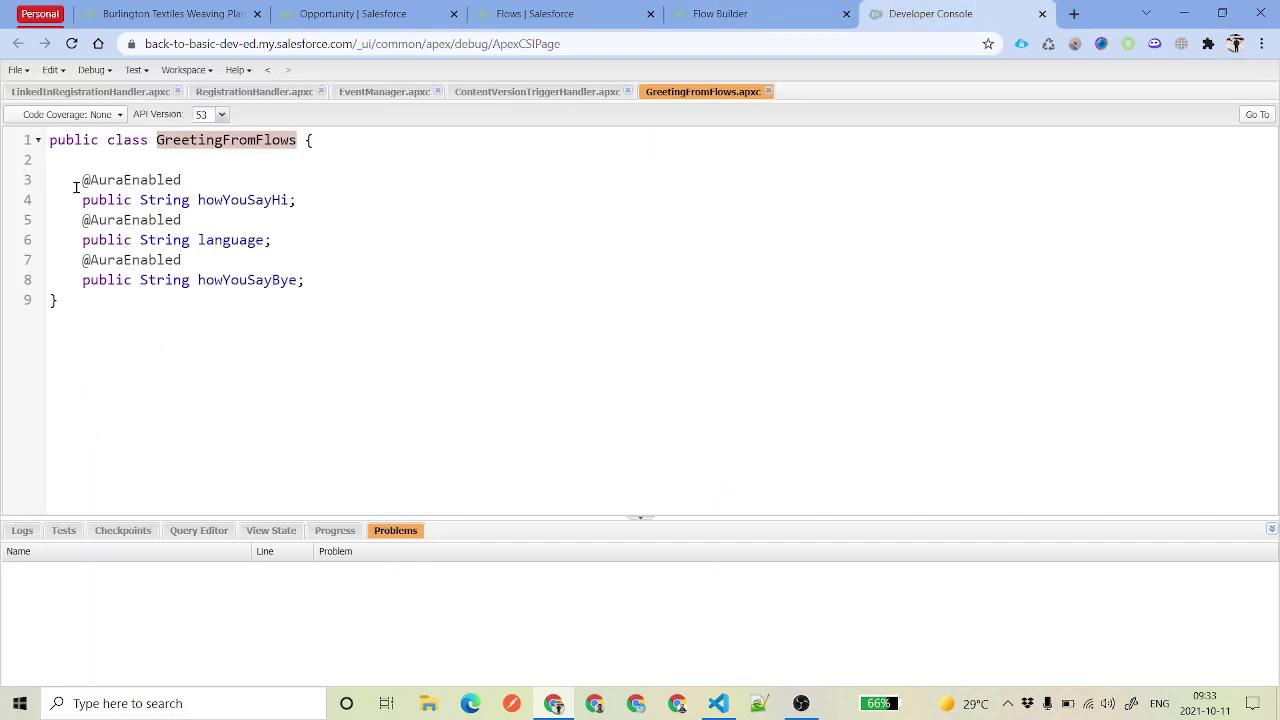
drag(75, 187, 292, 283)
click(741, 12)
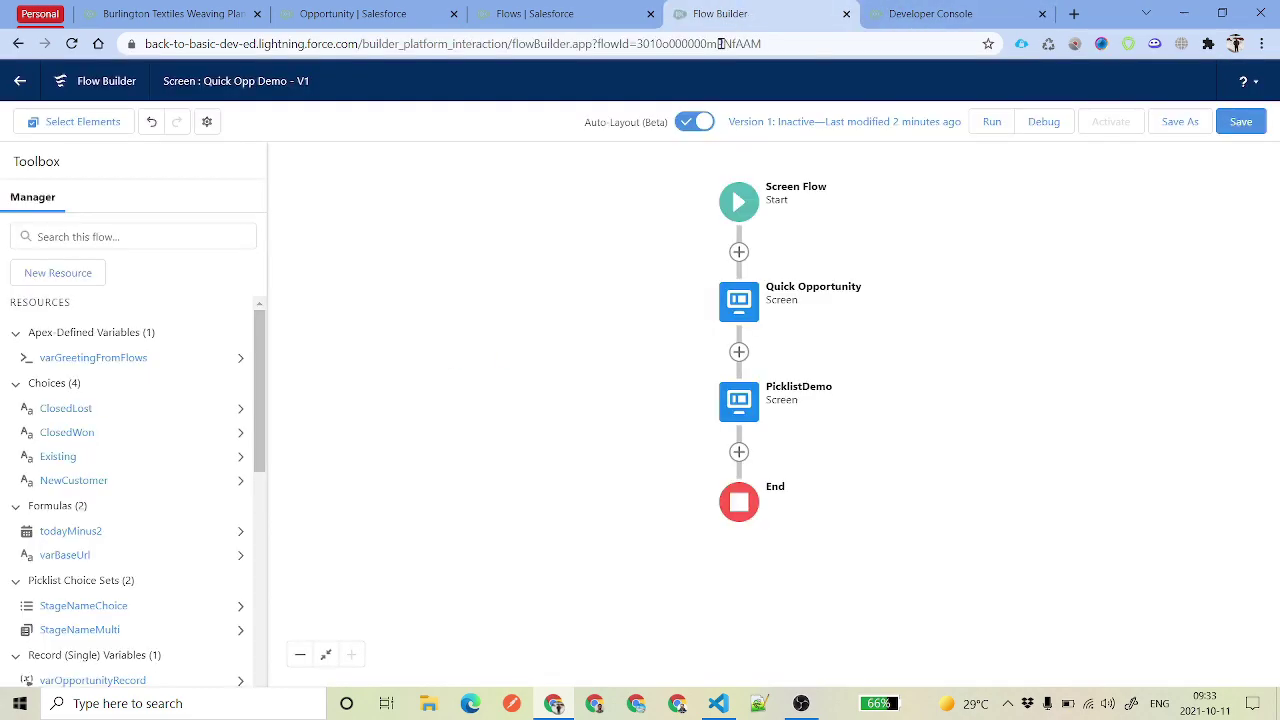
click(739, 253)
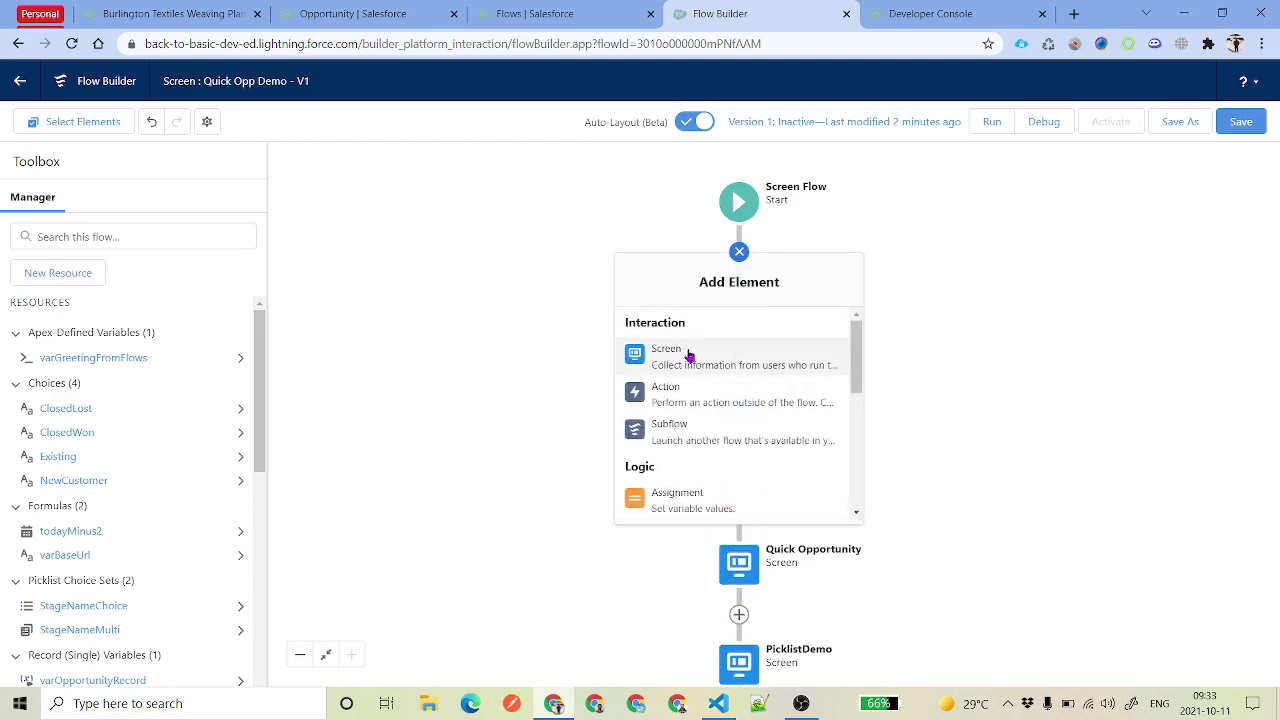
Step: Add a Screen with a Language text field defaulting to varGreetingFromFlows.language
click(689, 356)
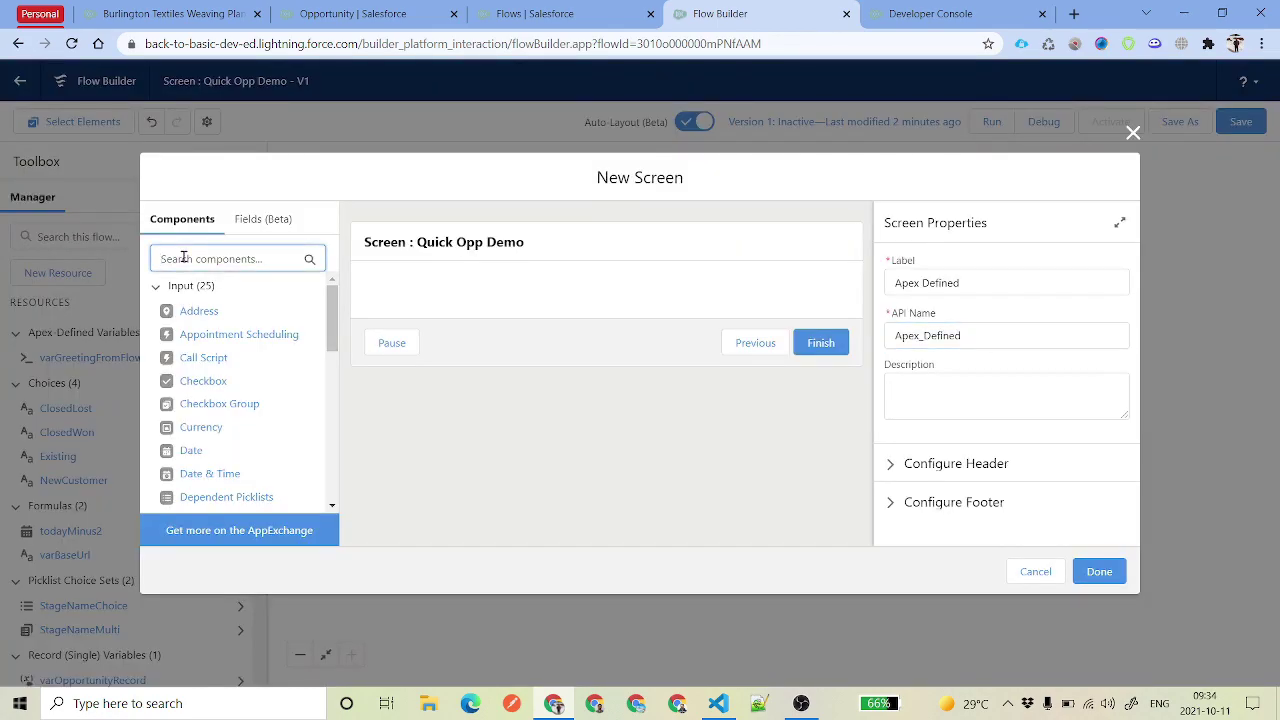
text(in)
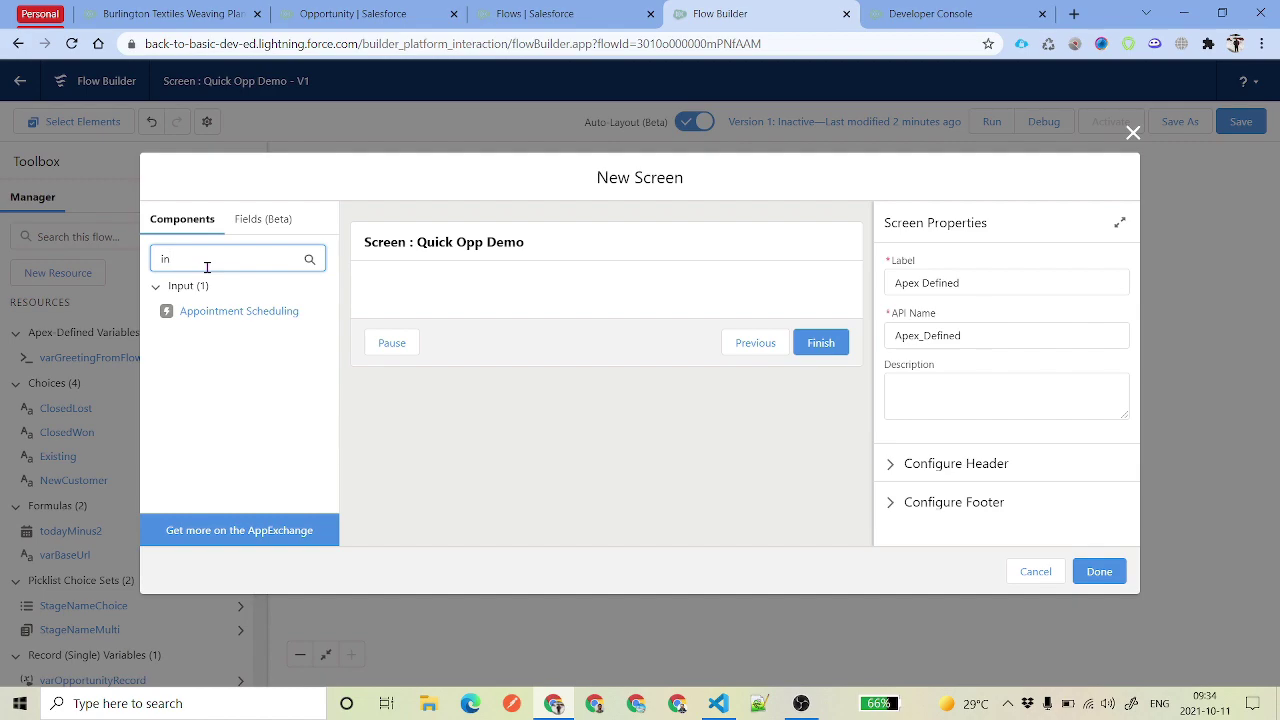
key(BackSpace)
key(BackSpace)
text(tex)
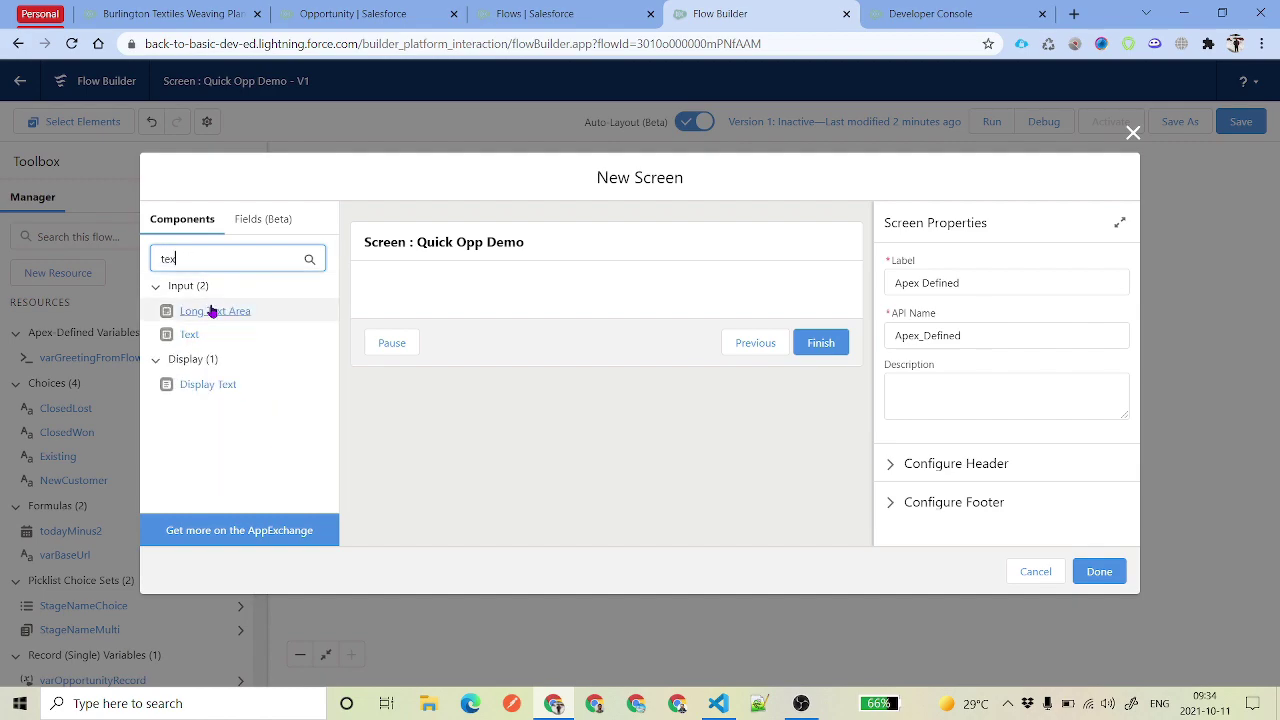
click(186, 334)
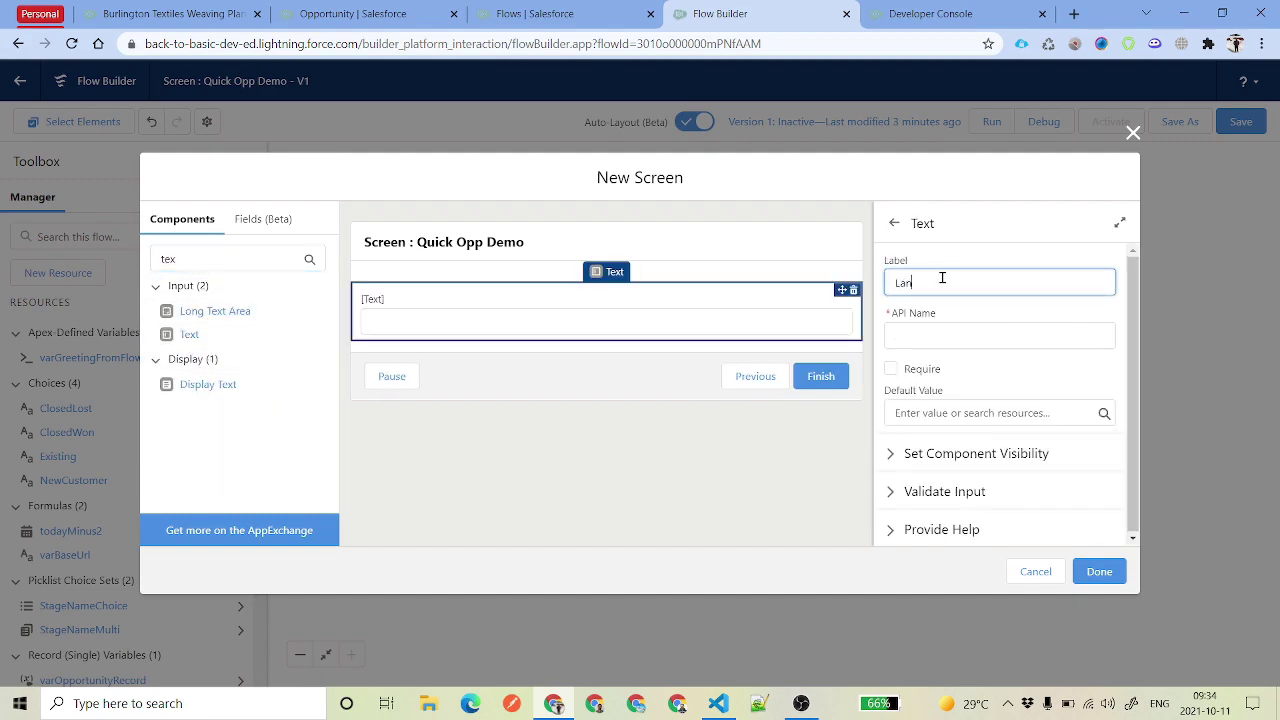
text(Language)
key(Tab)
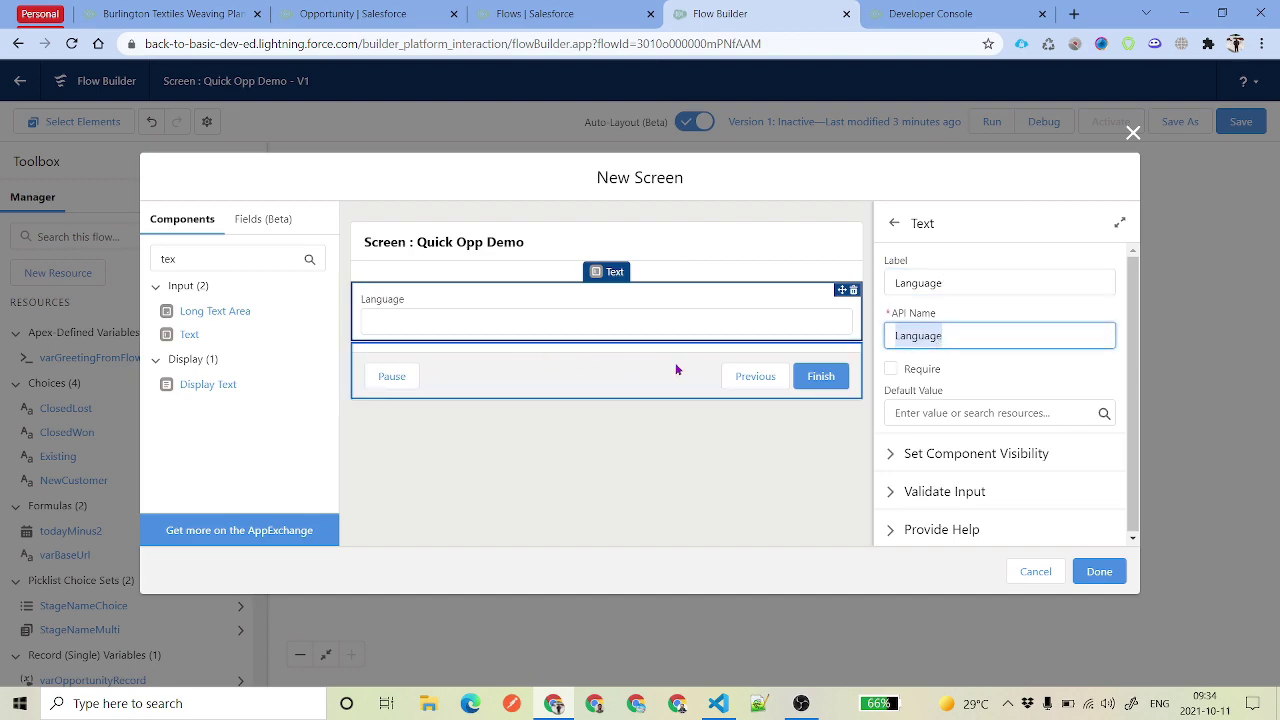
click(968, 412)
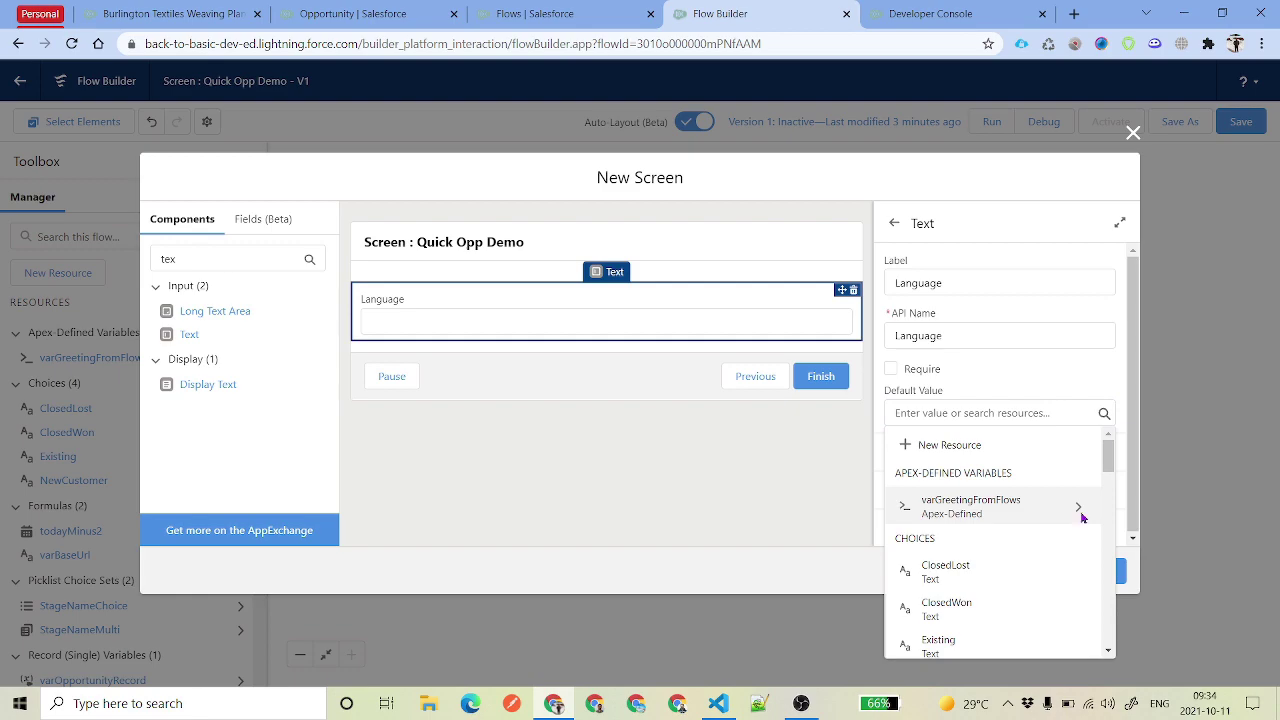
click(1073, 515)
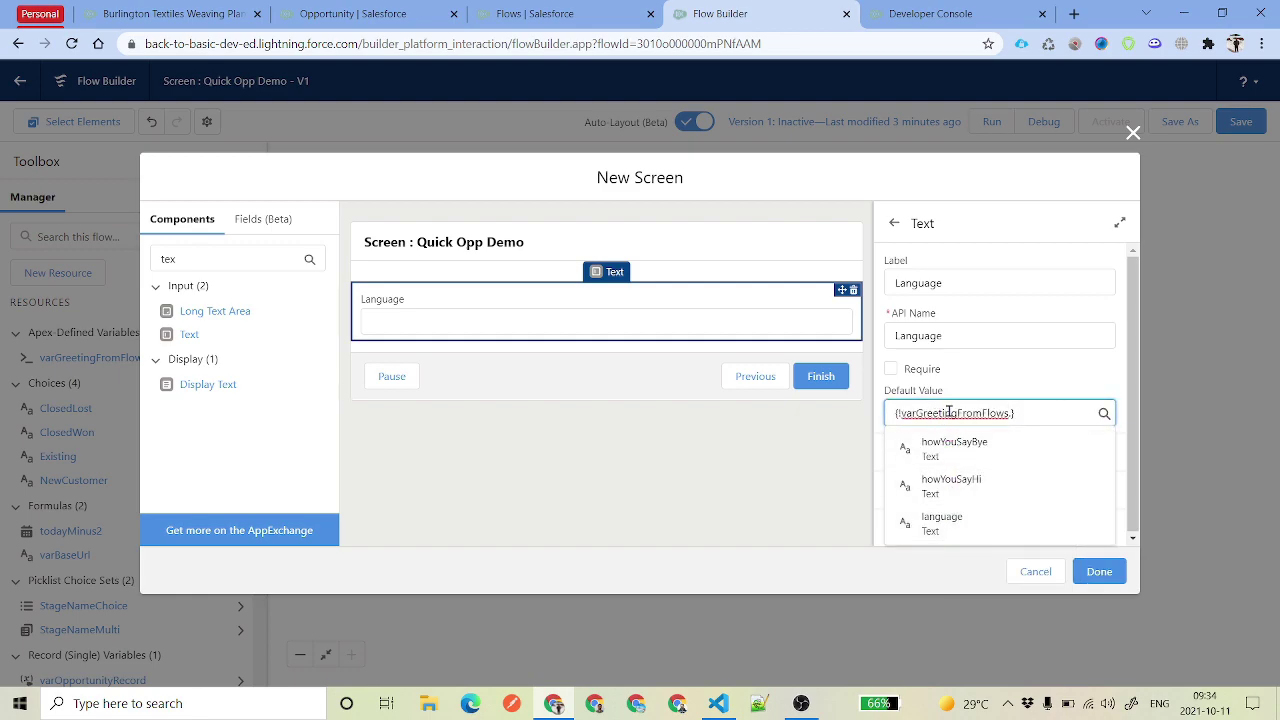
click(958, 520)
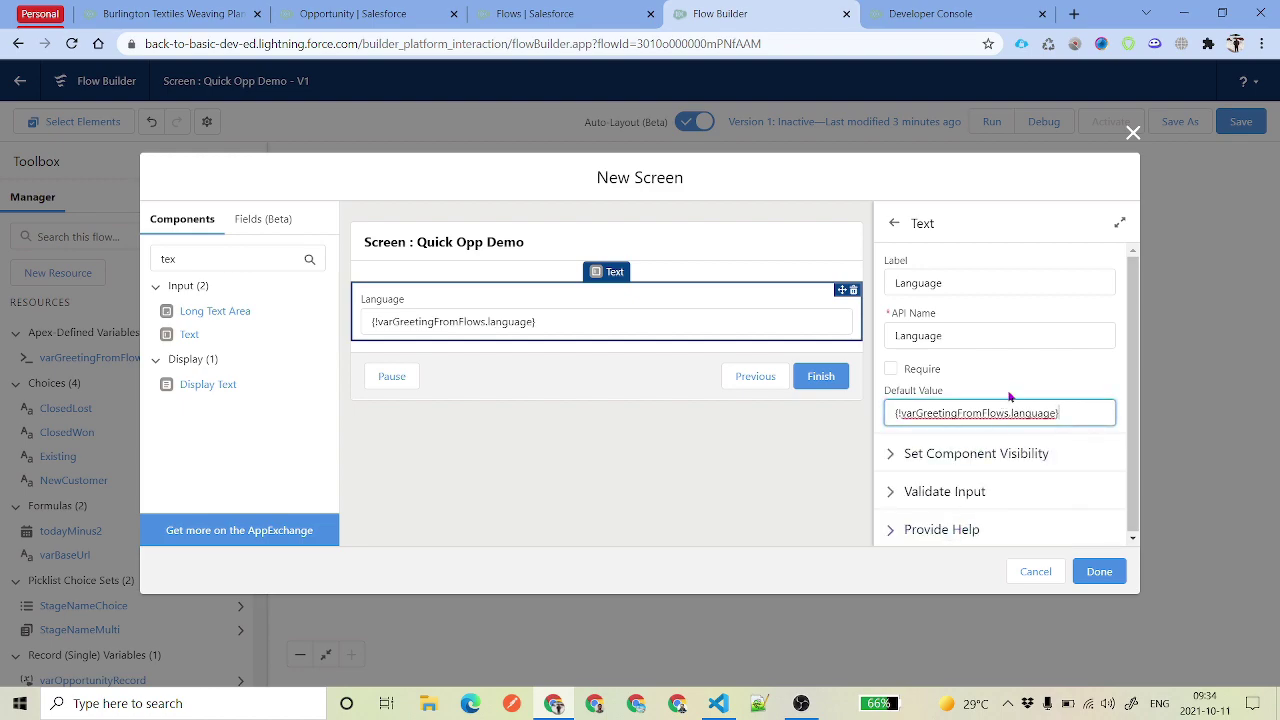
Step: Add a Hi text field defaulting to varGreetingFromFlows.howYouSayHi and a third Bye field, then finish
drag(190, 336, 437, 340)
click(950, 289)
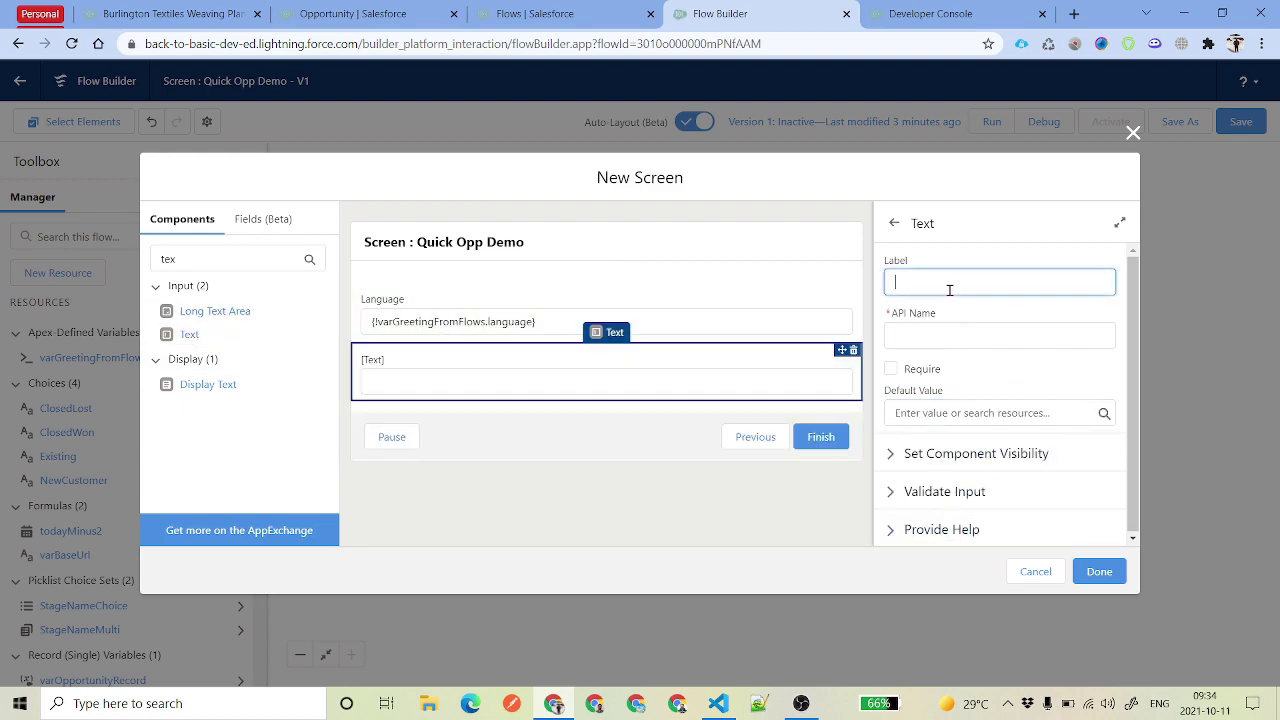
key(Tab)
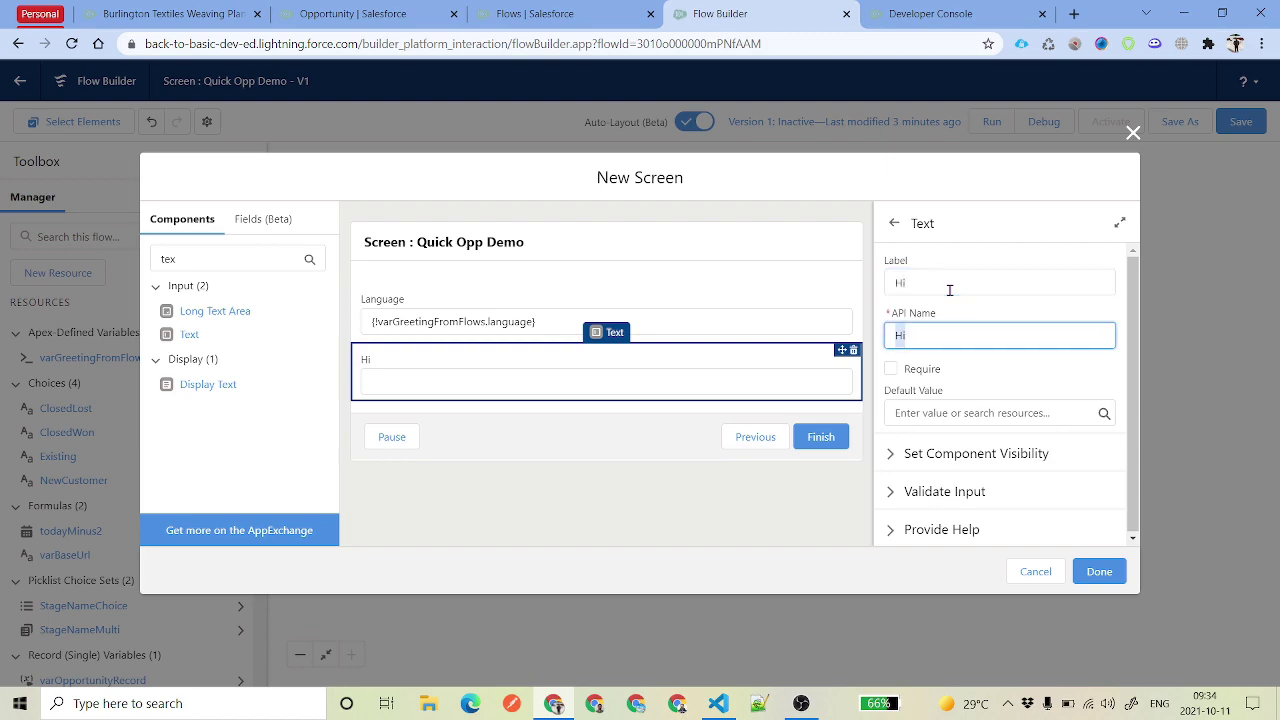
click(956, 413)
click(1076, 512)
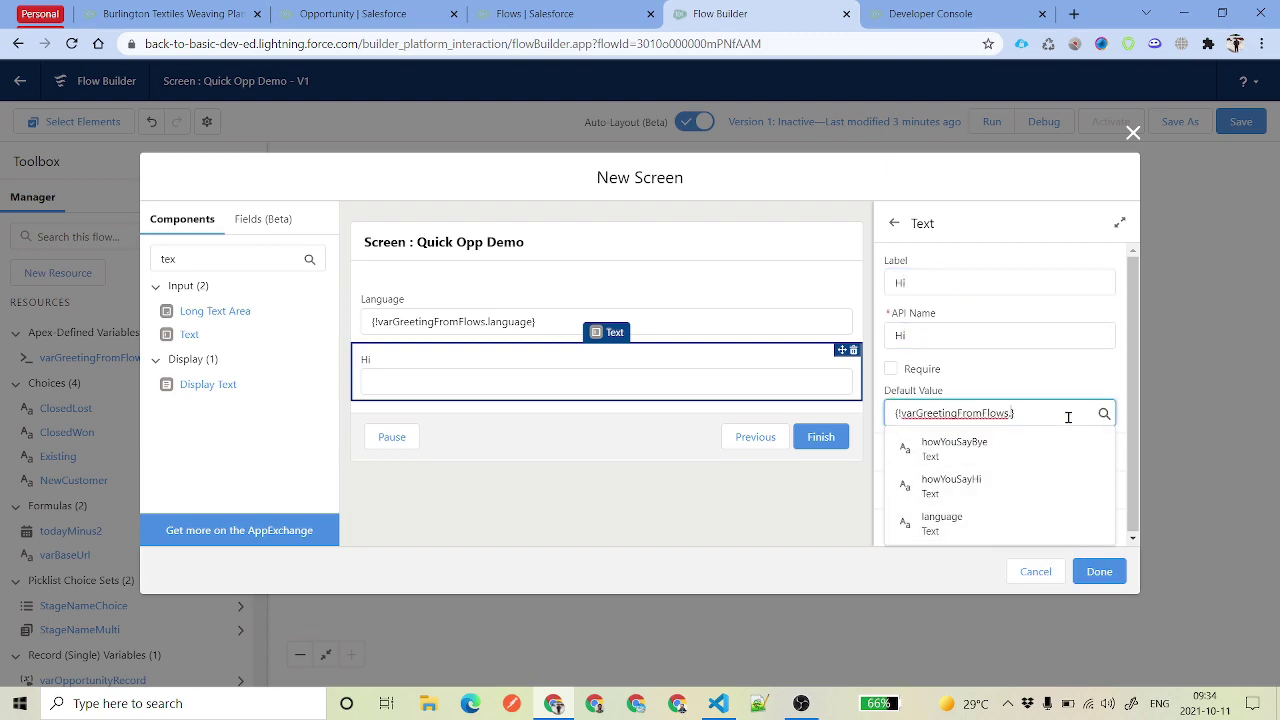
click(940, 482)
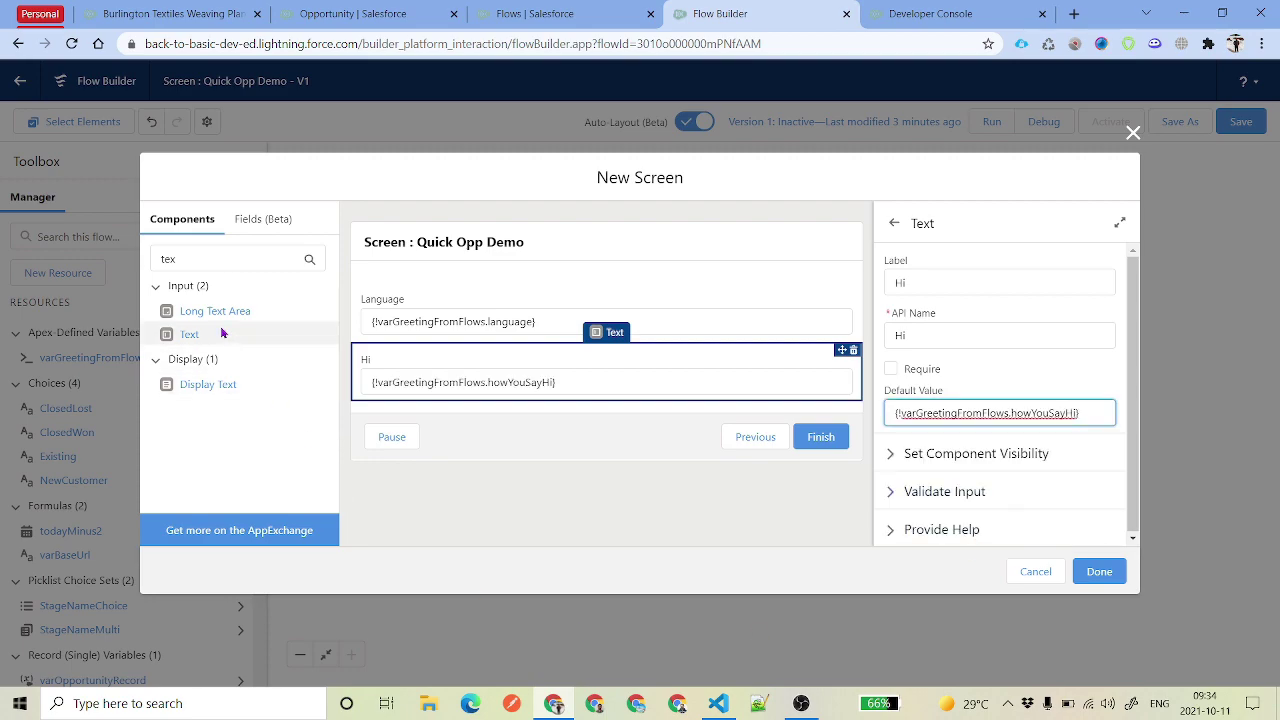
drag(190, 334, 795, 455)
click(950, 281)
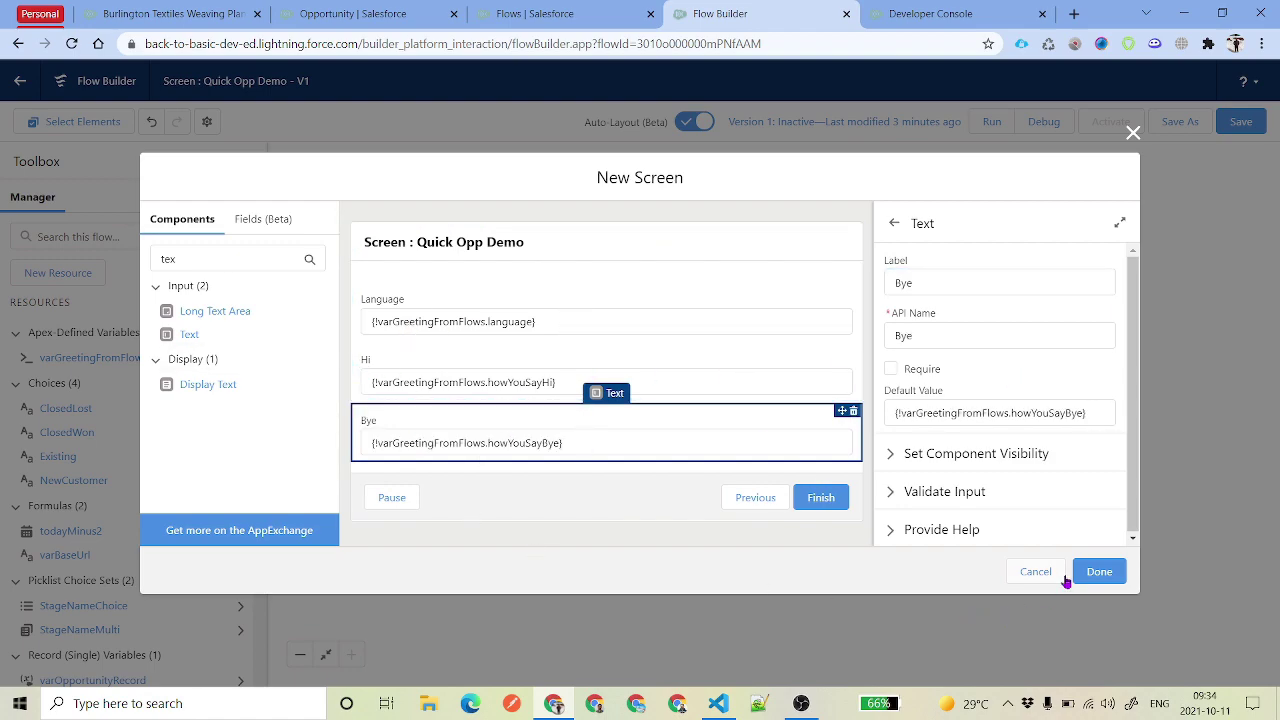
click(1097, 571)
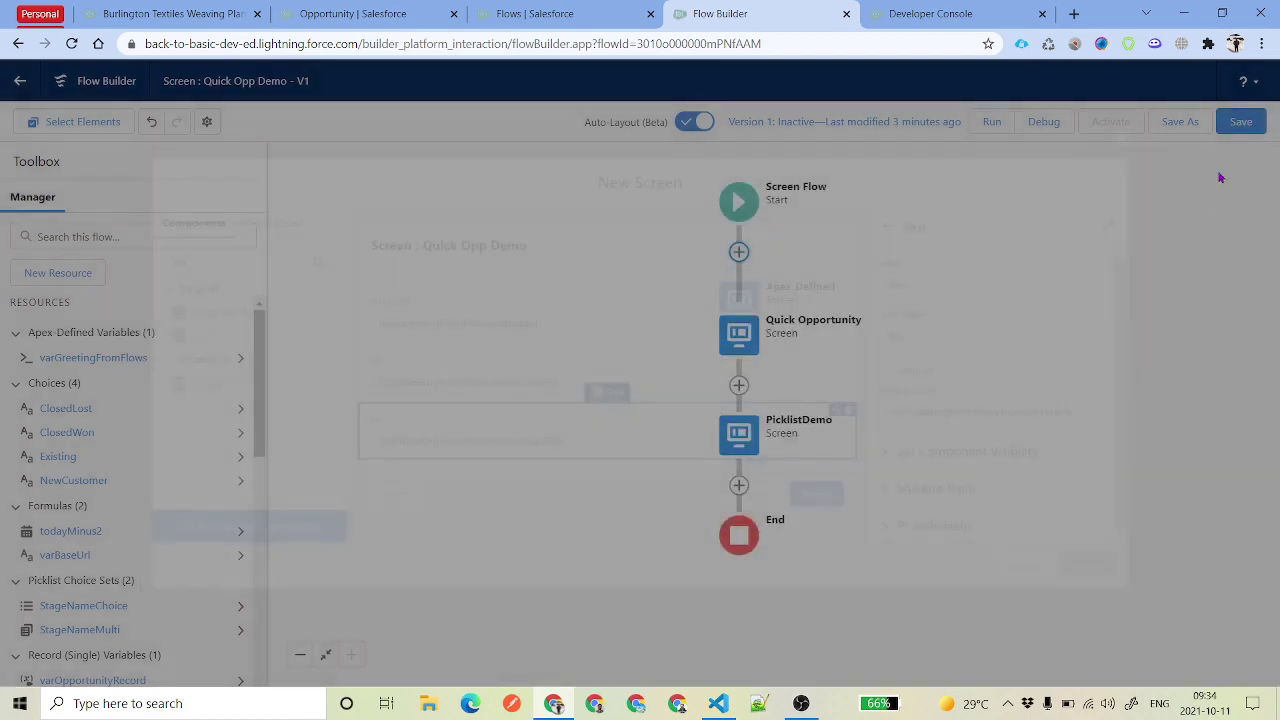